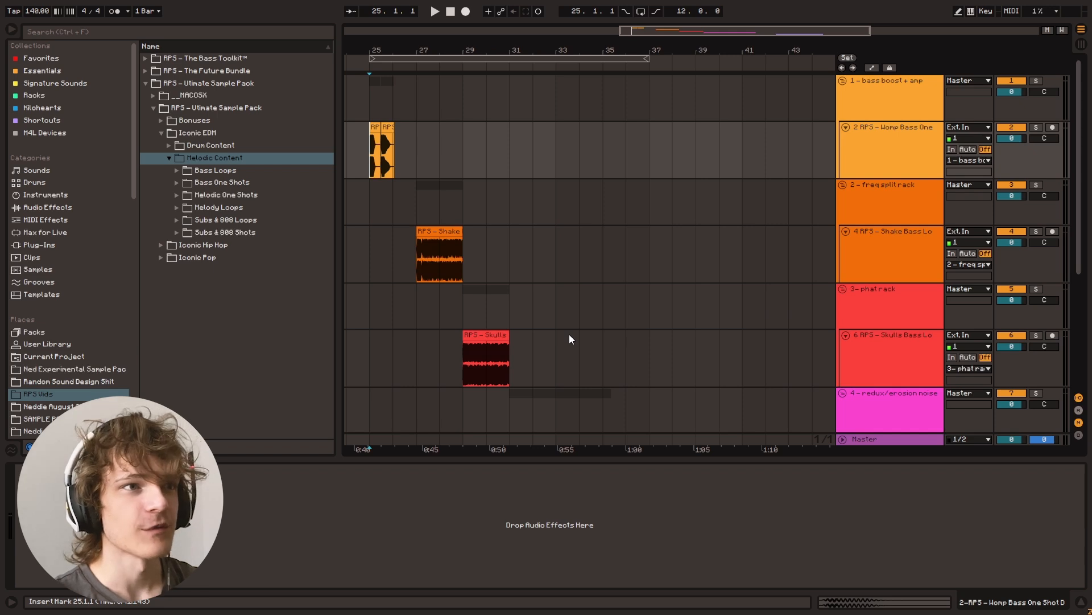
Step: Add an Amp effect to the RPS Womp Bass One Shot track and audition the clips from bar 25
left_click_drag(397, 51, 516, 172)
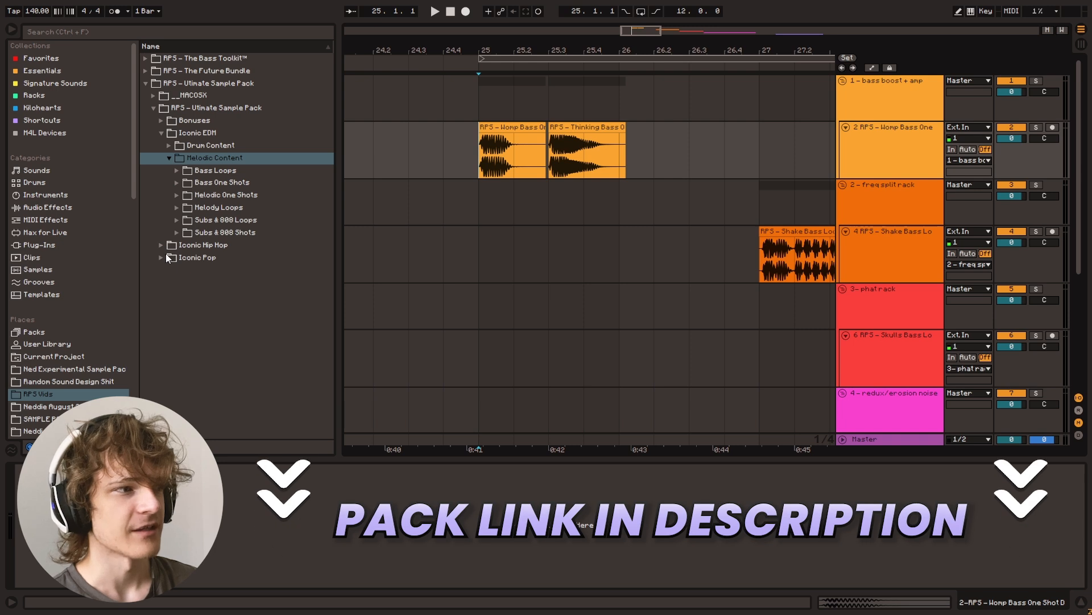
left_click_drag(647, 28, 684, 51)
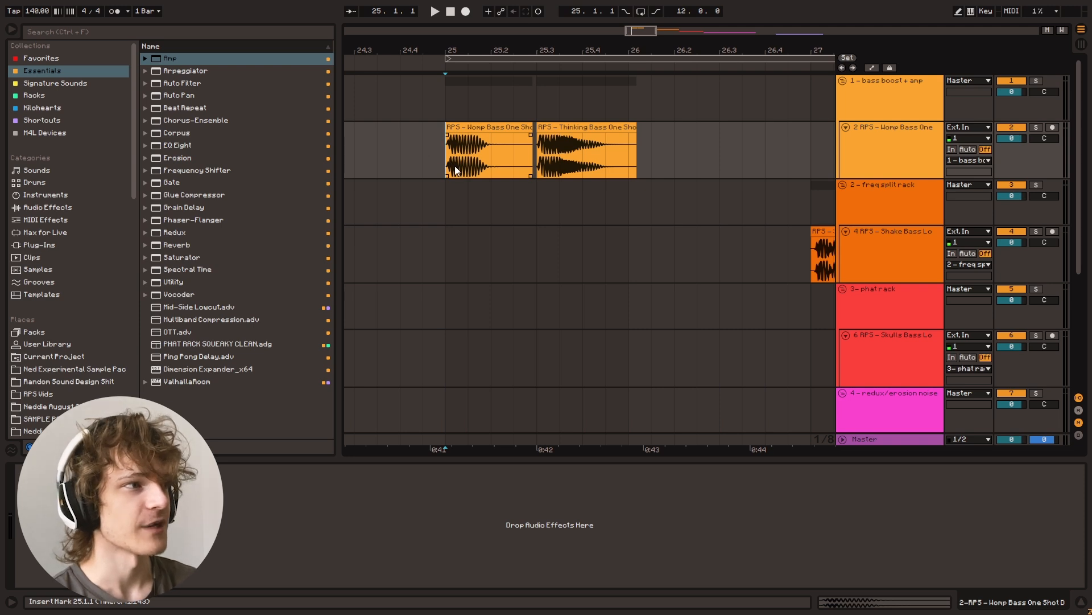
key("space")
key("space")
left_click_drag(169, 60, 452, 170)
key("space")
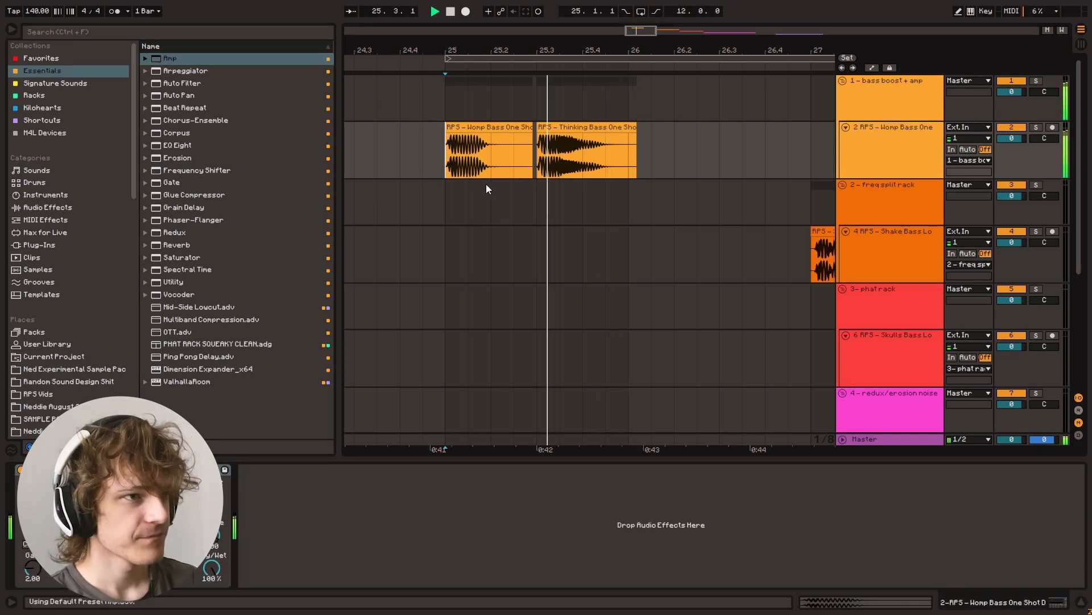
key("space")
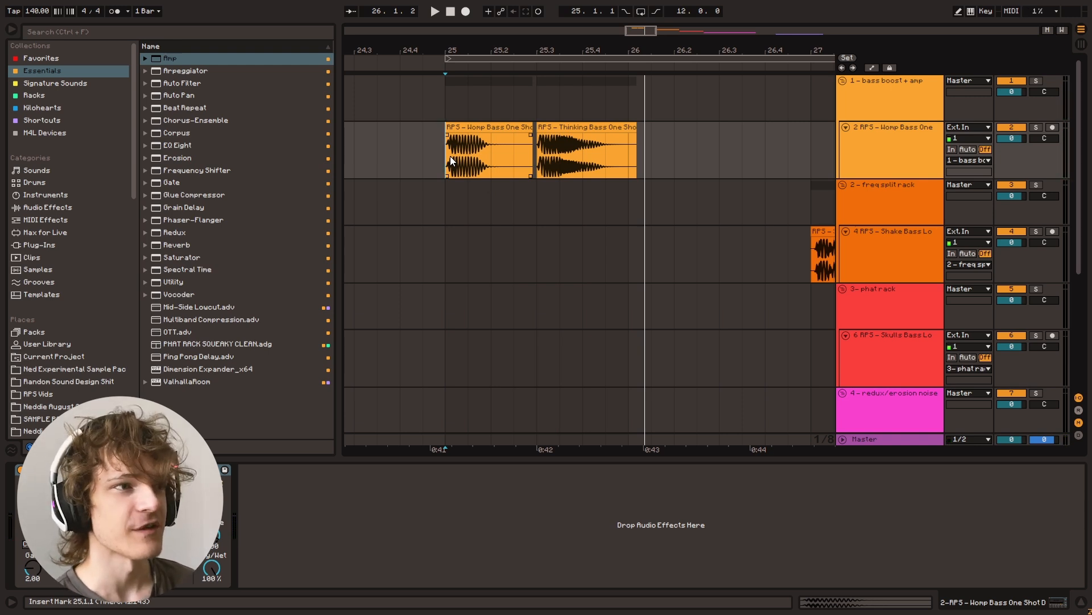
left_click(444, 149)
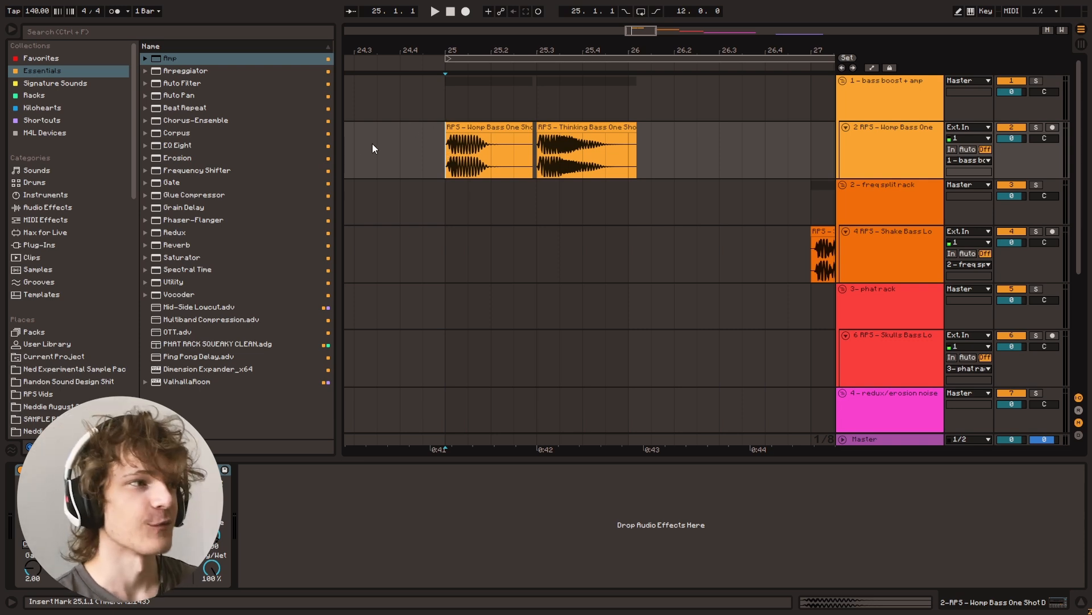
Step: Insert EQ Eight ahead of the Amp and switch off its filter bands 1 and 2
left_click(185, 146)
left_click_drag(185, 147, 76, 517)
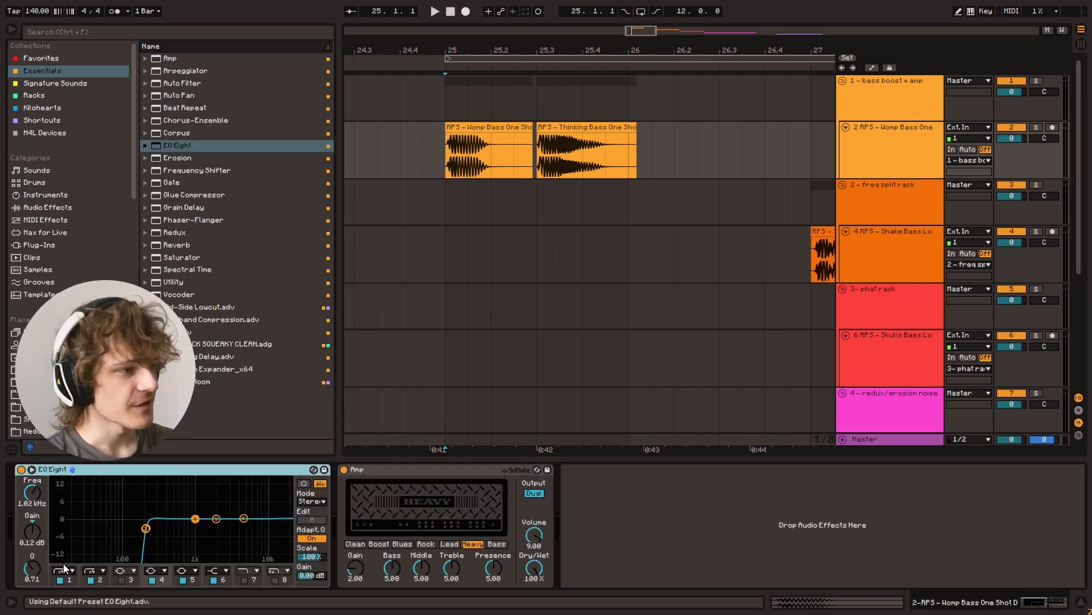
left_click(478, 173)
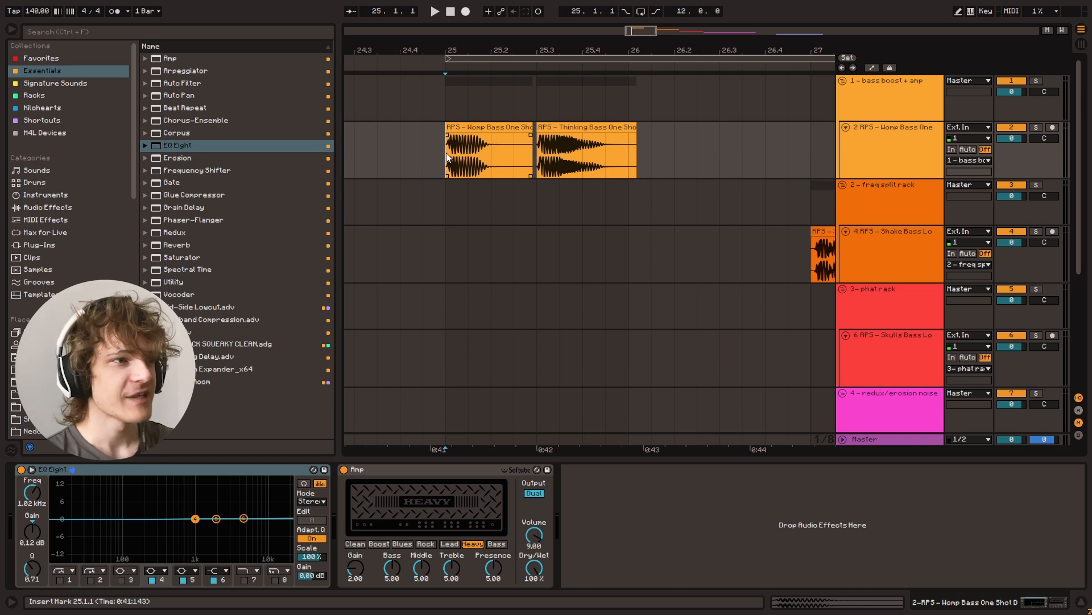
Step: Boost the low end with EQ band 4 at 37.5 Hz, 10.5 dB gain and Q 0.53 while auditioning the Womp Bass clip
left_click_drag(195, 519, 189, 520)
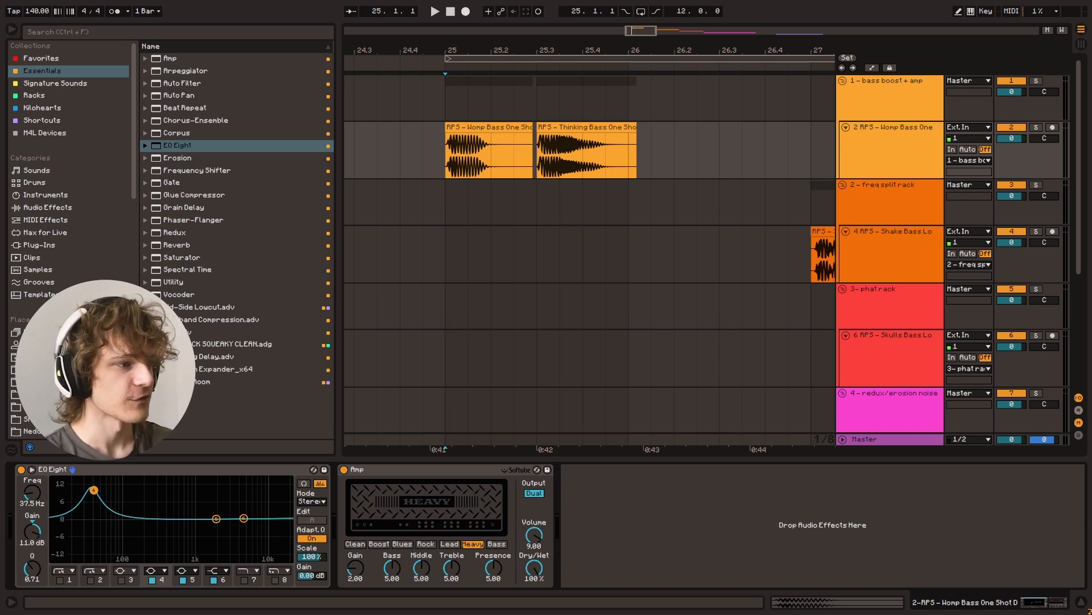
key("space")
left_click_drag(95, 516, 91, 484)
key("space")
mouse_move(91, 485)
left_mouse_down()
mouse_move(89, 558)
mouse_move(92, 487)
left_mouse_up()
key("space")
key("space")
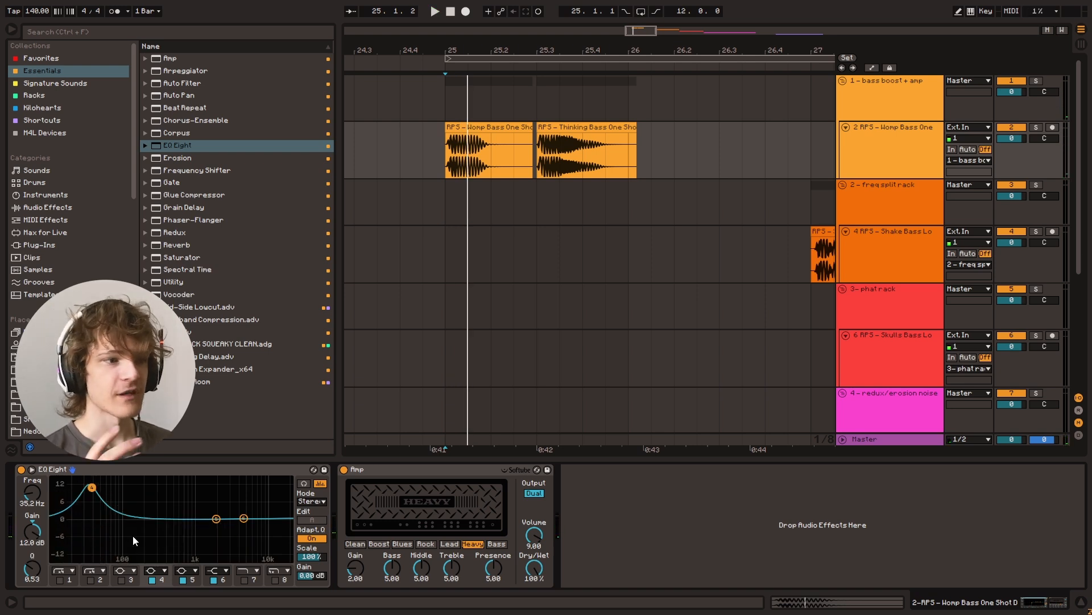
left_click_drag(92, 487, 101, 496)
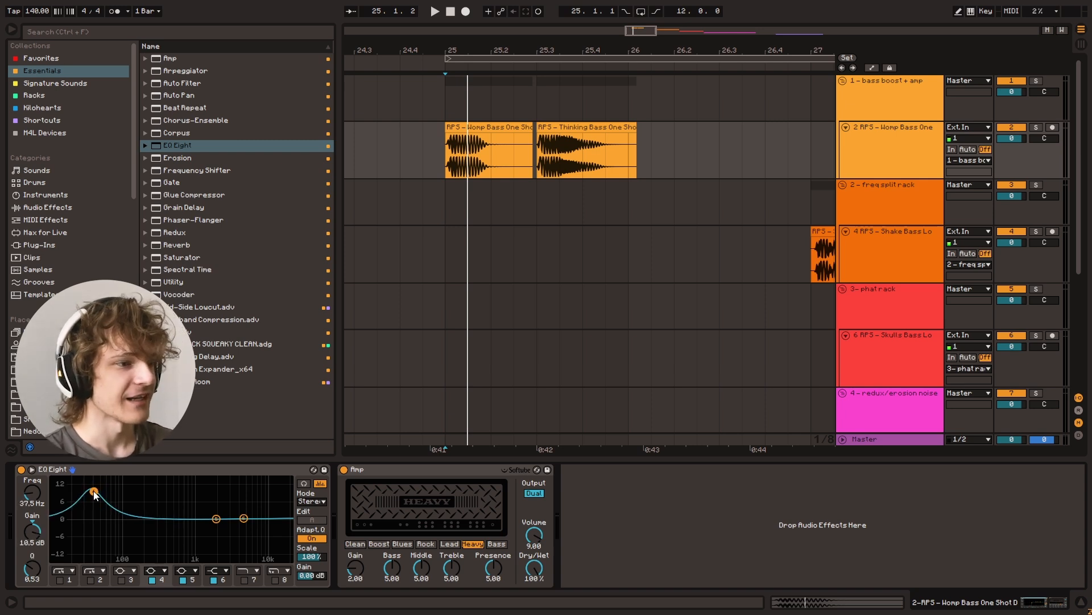
key("space")
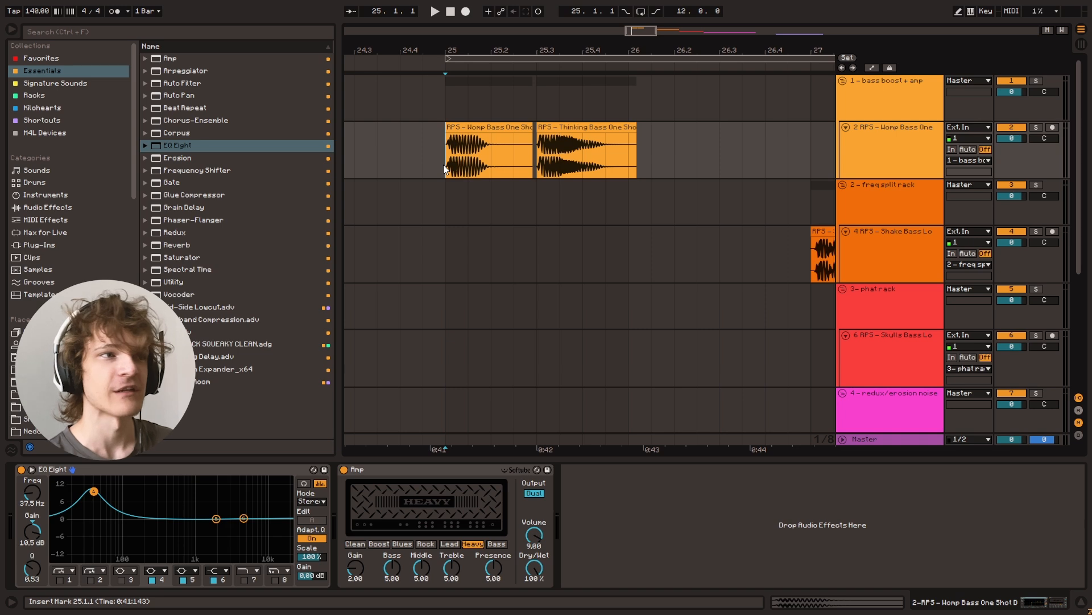
Step: Audition the Thinking Bass clip and raise EQ band 4 to 15 dB at 35.9 Hz with Scale at 166%
left_click(543, 153)
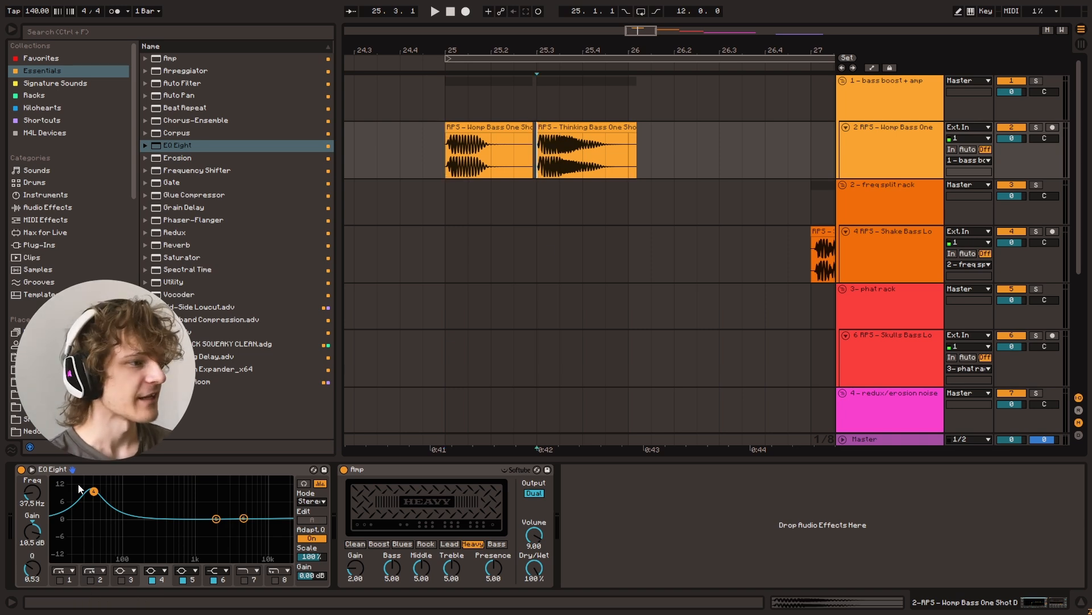
key("space")
key("space")
key("space")
left_click_drag(92, 520, 92, 480)
key("space")
key("space")
key("space")
key("space")
key("space")
left_click(541, 166)
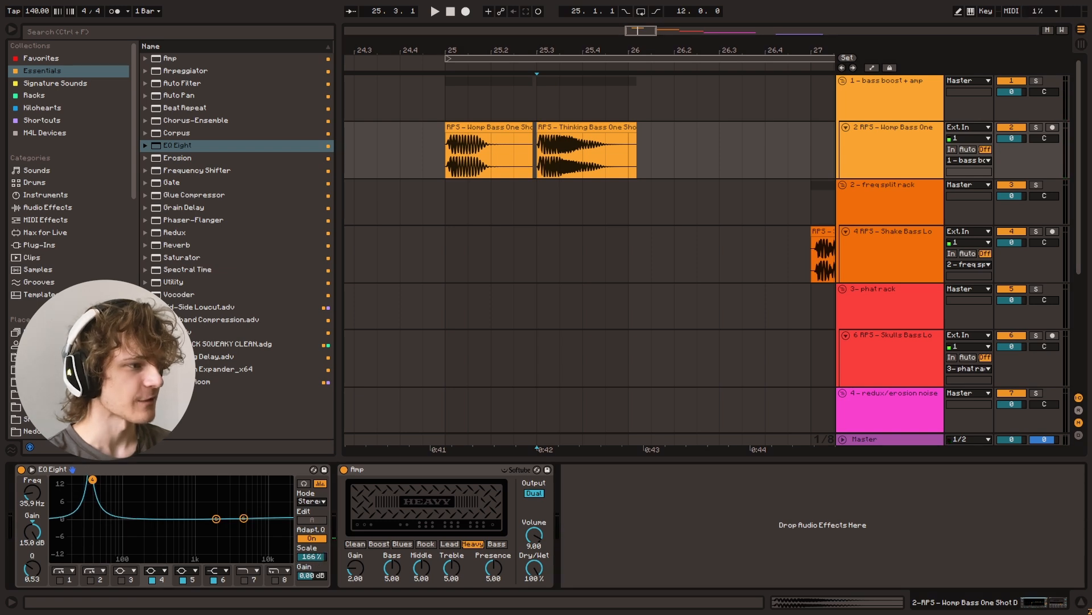
Step: Widen EQ band 4 to Q 0.17 at 36.7 Hz and 15 dB, and set Scale to 200% while auditioning
key("space")
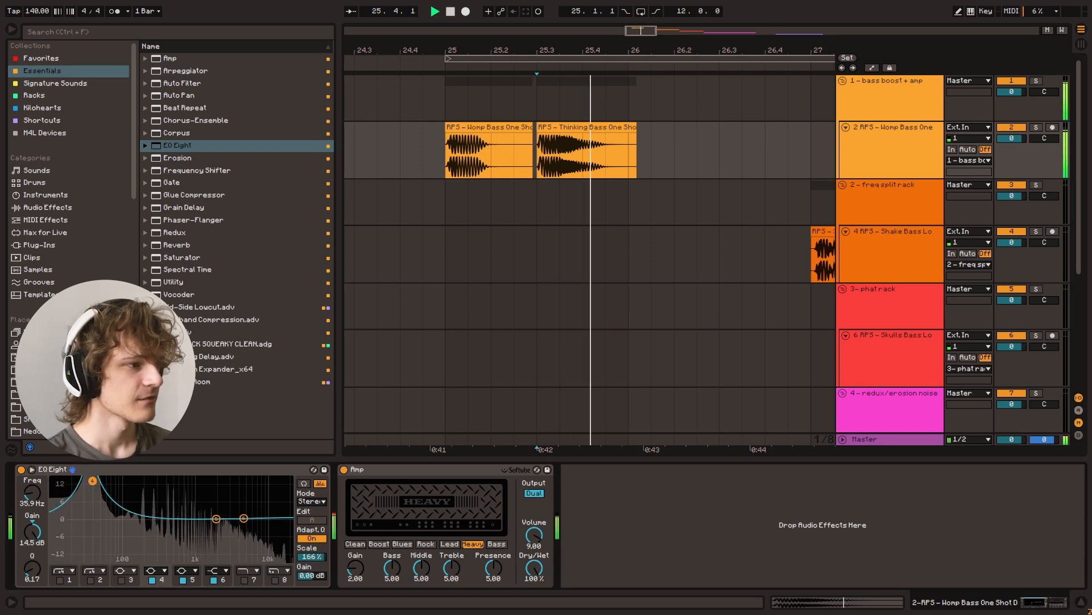
key("space")
key("space")
key("space")
key("space")
left_click_drag(91, 479, 94, 481)
key("space")
key("space")
key("space")
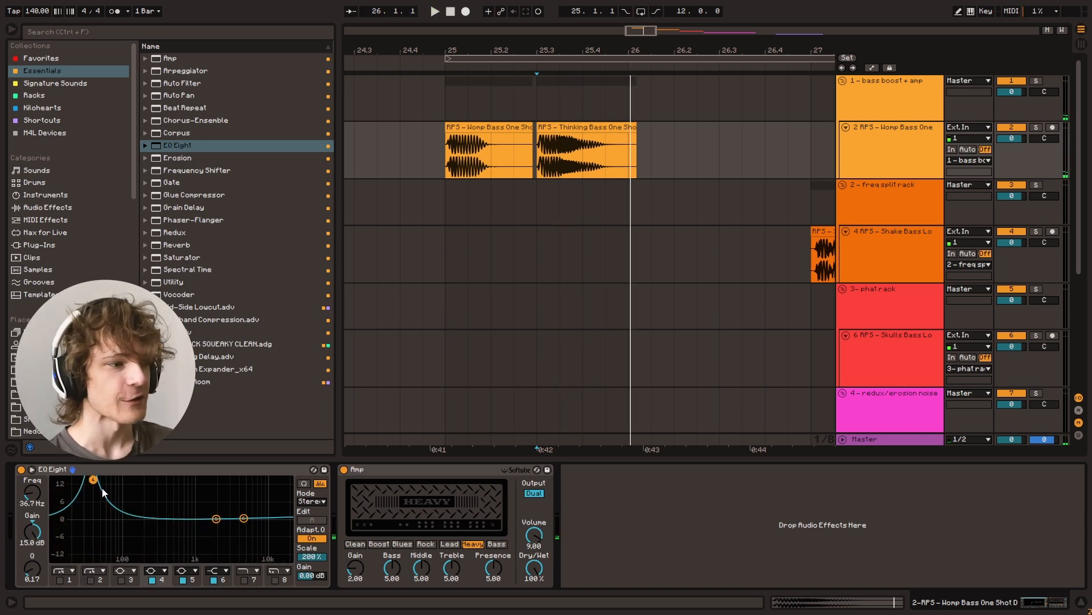
Step: Reduce the gain of EQ band 4 while replaying the Thinking Bass clip
key("space")
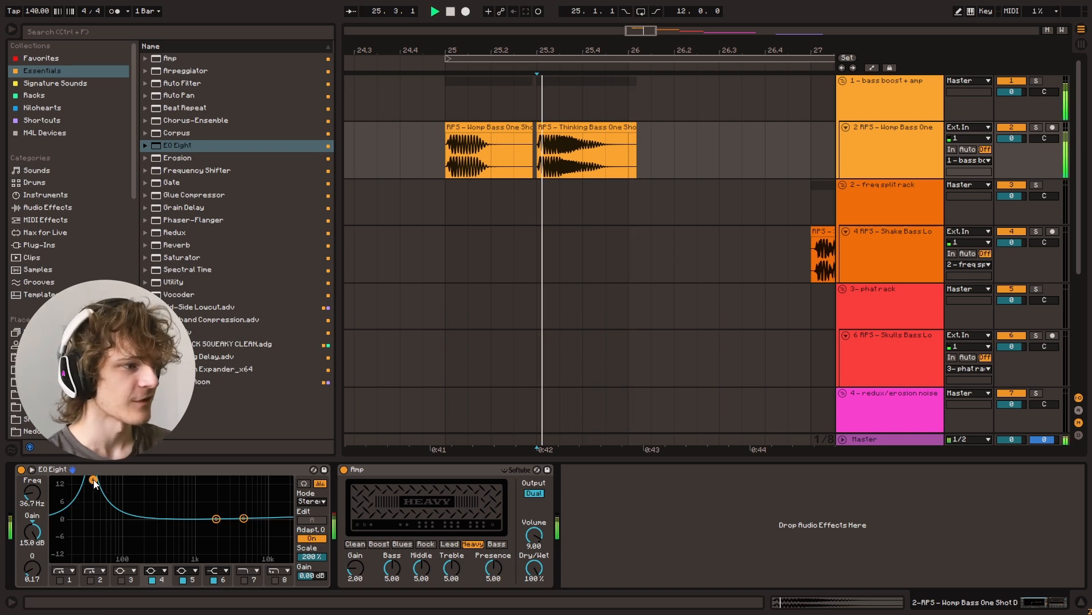
mouse_move(93, 480)
left_mouse_down()
mouse_move(92, 544)
mouse_move(94, 494)
left_mouse_up()
key("space")
key("space")
key("space")
key("space")
key("space")
key("space")
key("space")
Step: Loop playback over the whole Shake Bass Loop clip from bar 27 to bar 29 and audition it
left_click_drag(569, 50, 496, 29)
left_click(645, 262)
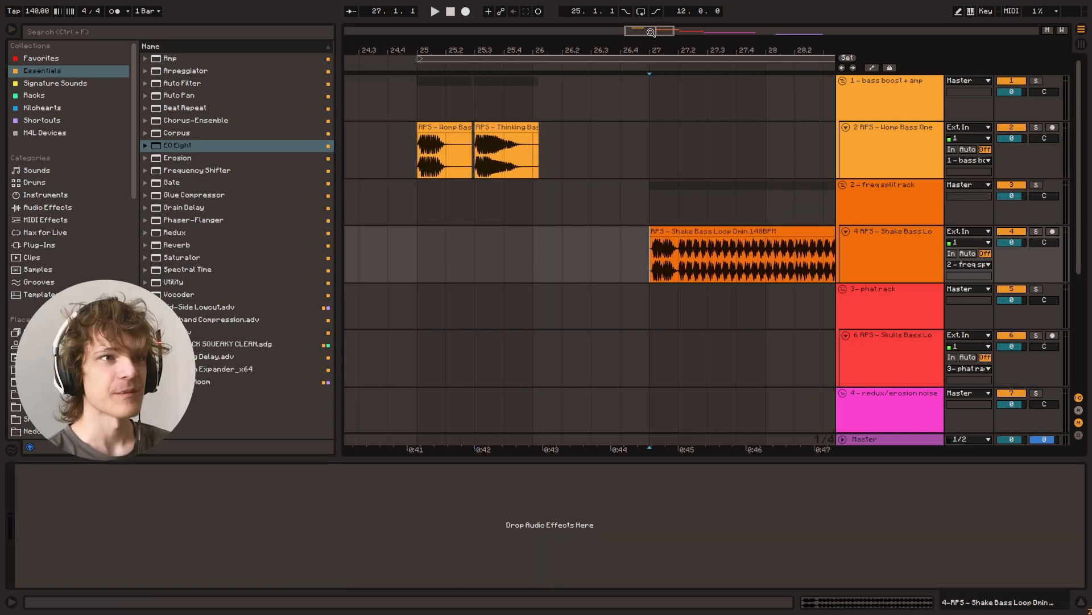
left_click_drag(651, 33, 673, 33)
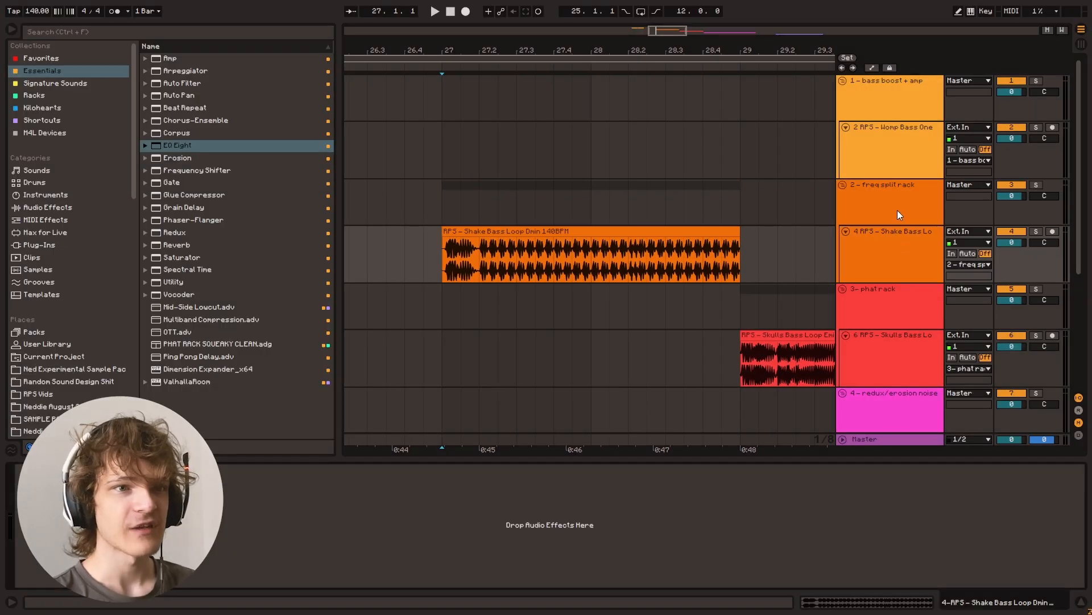
left_click(446, 261)
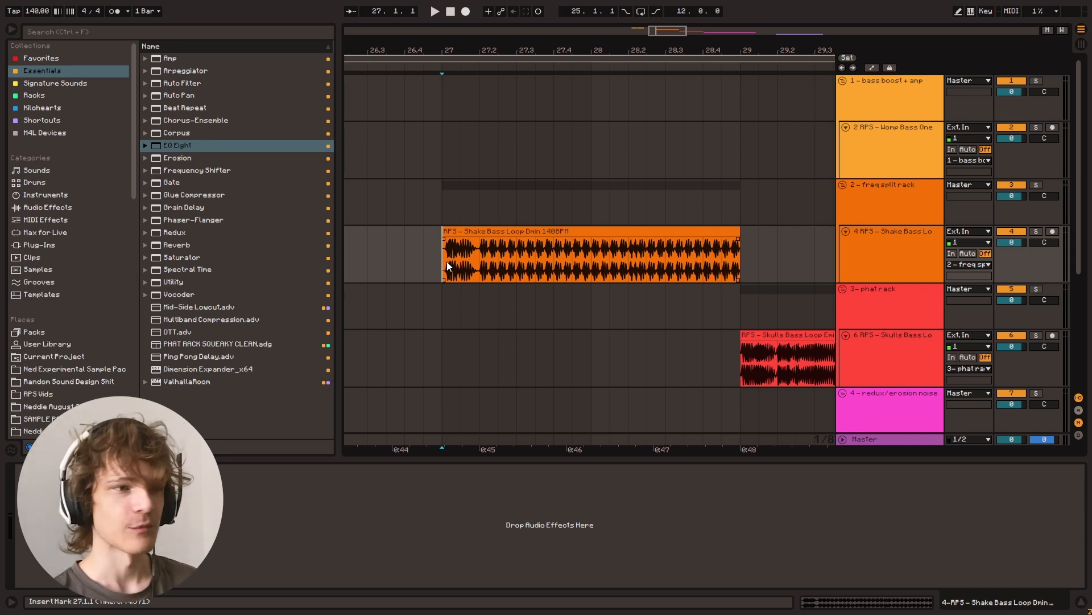
mouse_move(671, 31)
left_mouse_down()
mouse_move(672, 46)
mouse_move(666, 31)
left_mouse_up()
left_click(896, 231)
scroll(897, 218, "down", 1)
scroll(880, 253, "up", 1)
left_click(415, 265)
left_click(746, 264)
left_click_drag(746, 268, 401, 261)
key("ctrl+l")
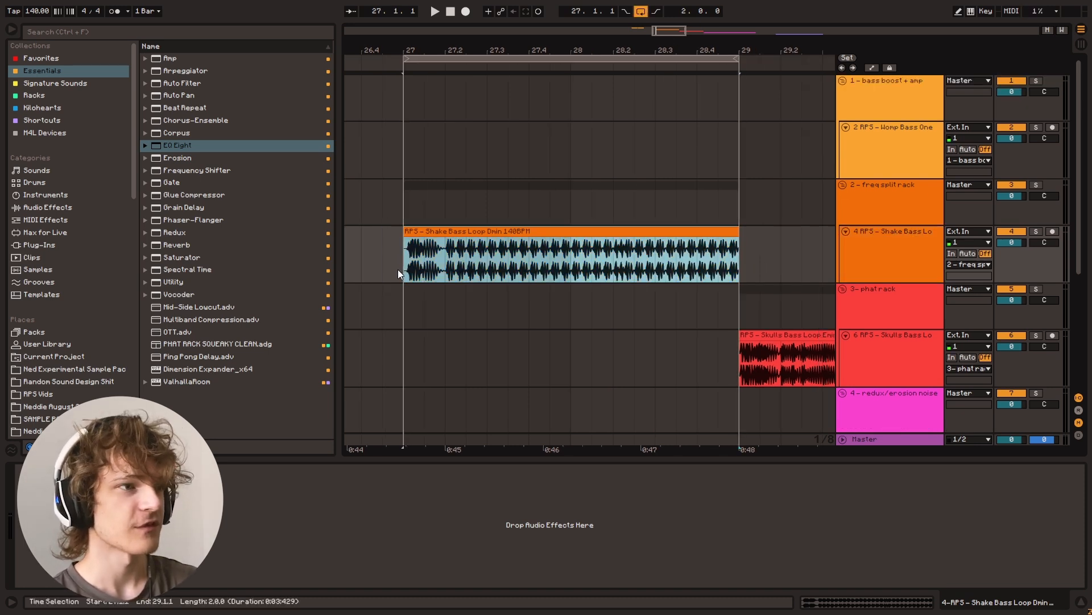
key("space")
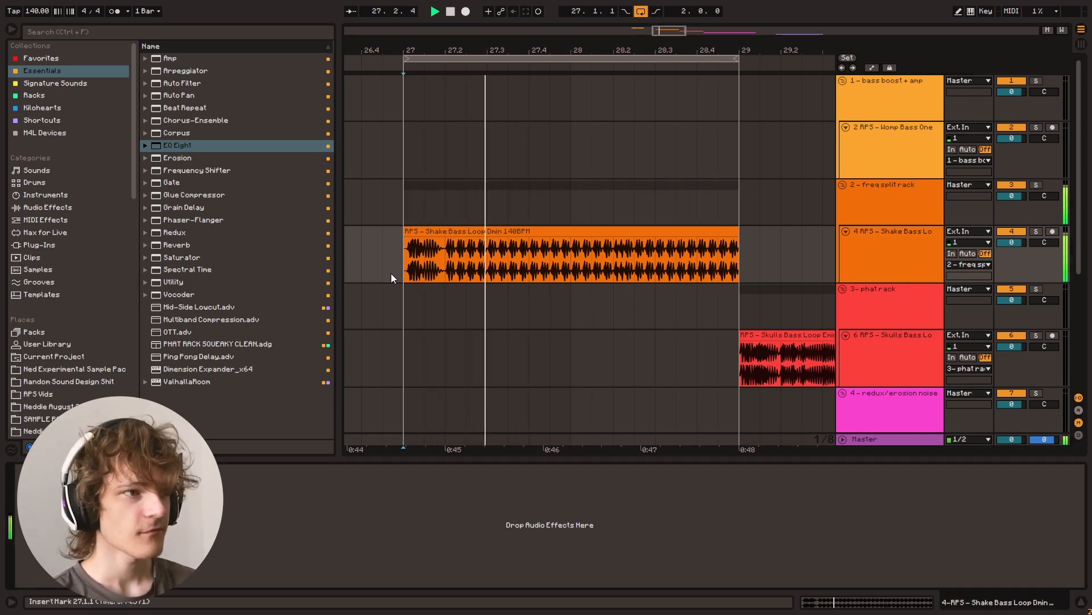
key("space")
Step: Search the browser for "freq", load the FREQUENCY SPLIT rack onto the Shake Bass Loop track, and inspect its high-end and low-end chains
key("ctrl+f")
type("freq")
double_click(212, 157)
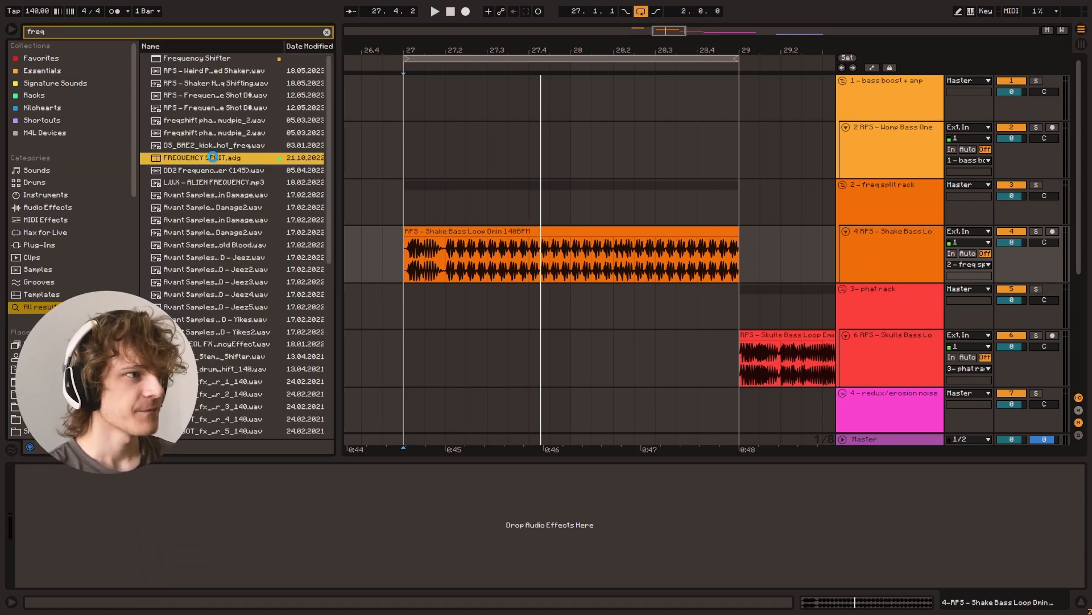
left_click(326, 33)
left_click(405, 262)
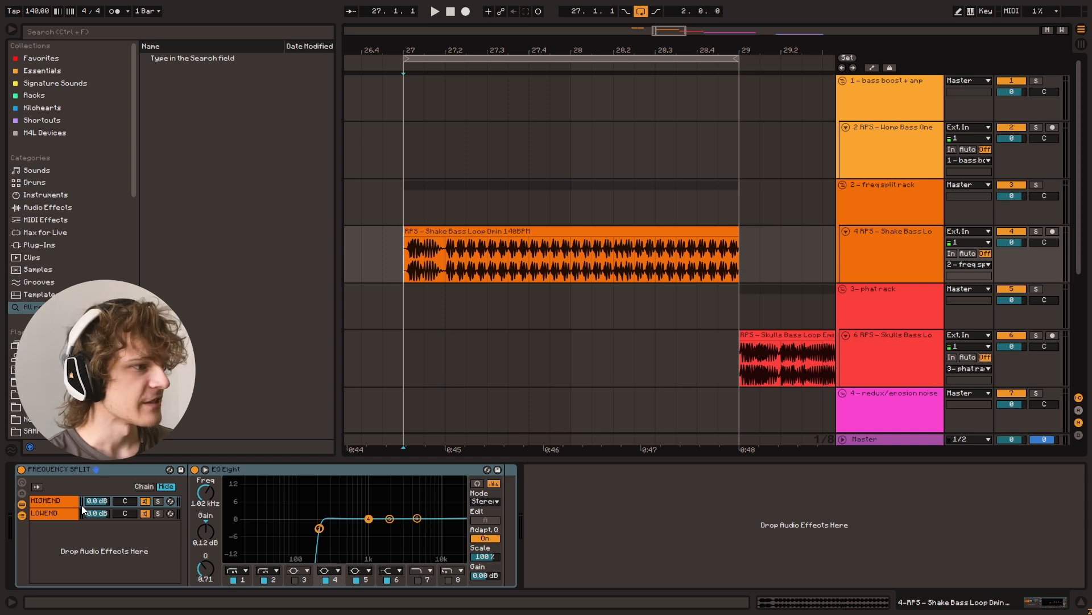
left_click(63, 504)
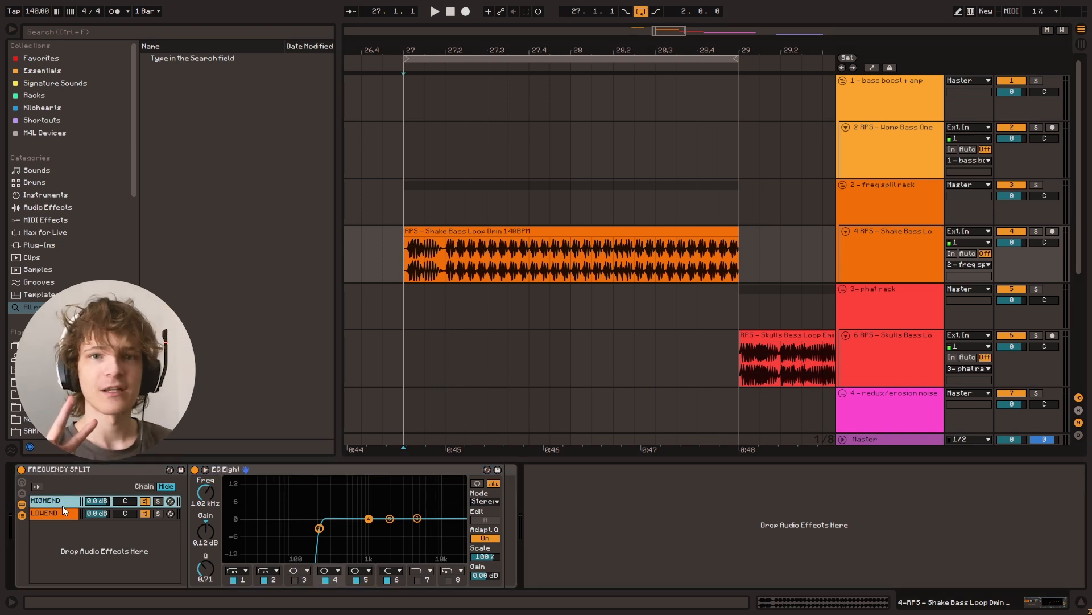
left_click(58, 514)
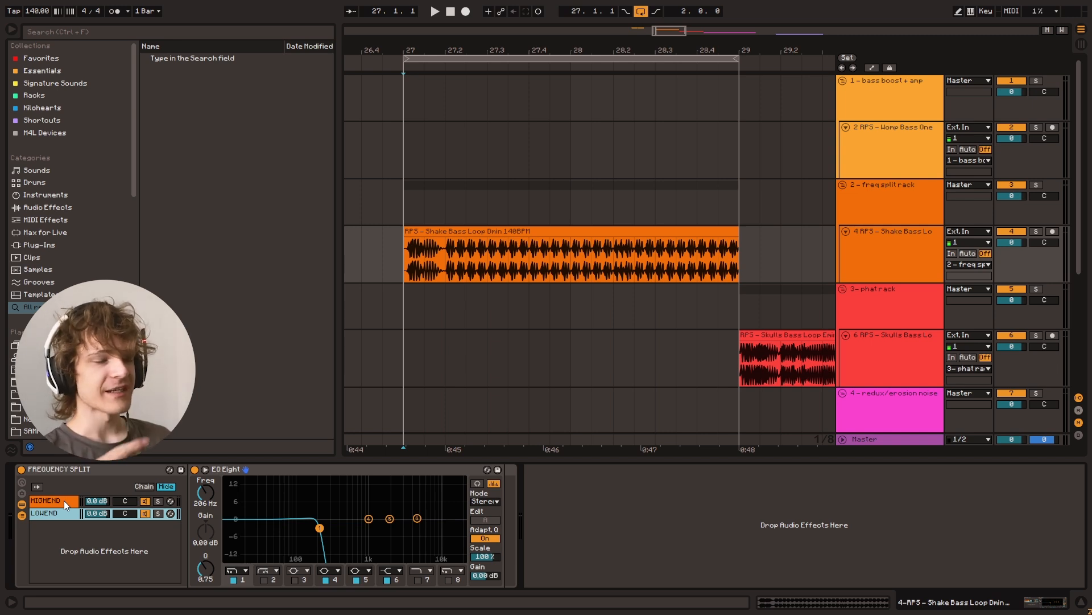
Step: Try placing a copy of the Shake Bass Loop clip on a new audio track below the original, and undo it
left_click(870, 277)
key("ctrl+t")
left_click_drag(526, 233, 521, 303)
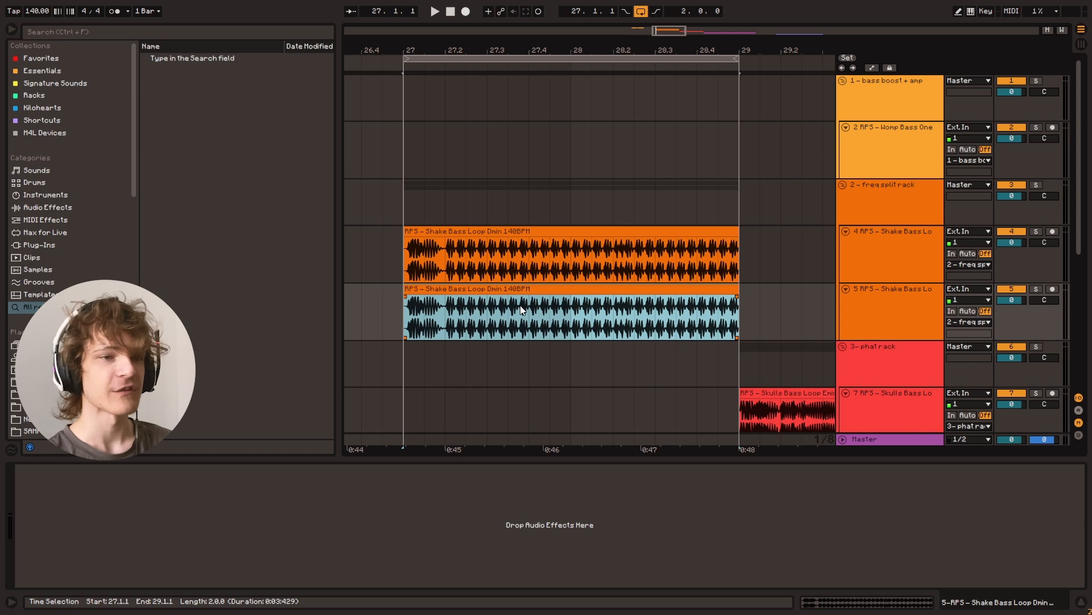
key("ctrl+z")
key("ctrl+z")
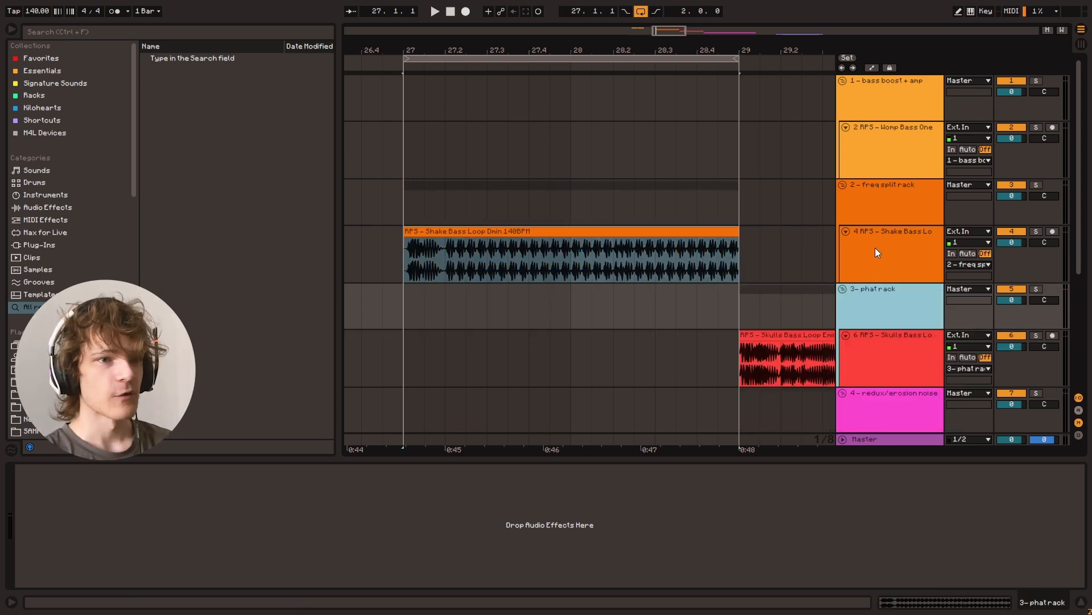
Step: Solo the low-end chain of the FREQUENCY SPLIT rack and play the Shake Bass Loop through it
left_click(875, 253)
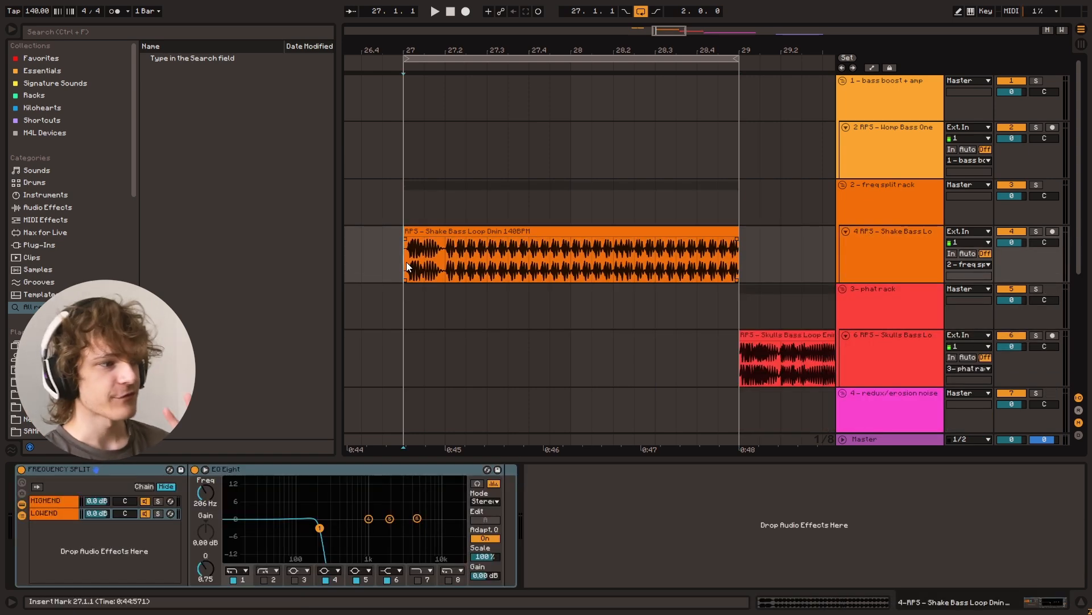
left_click(62, 515)
left_click(161, 513)
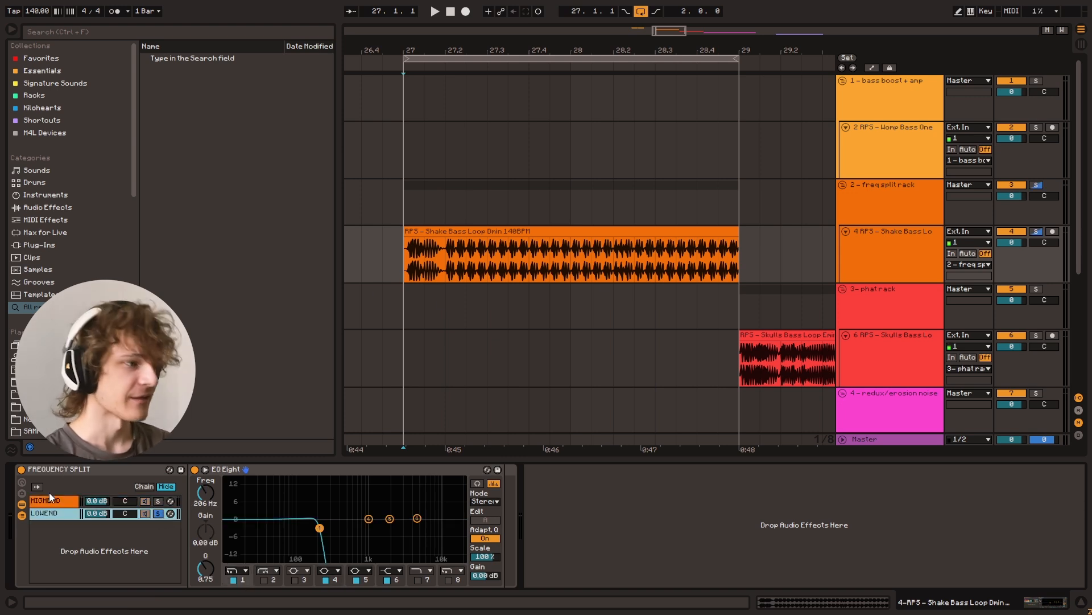
left_click(407, 258)
key("space")
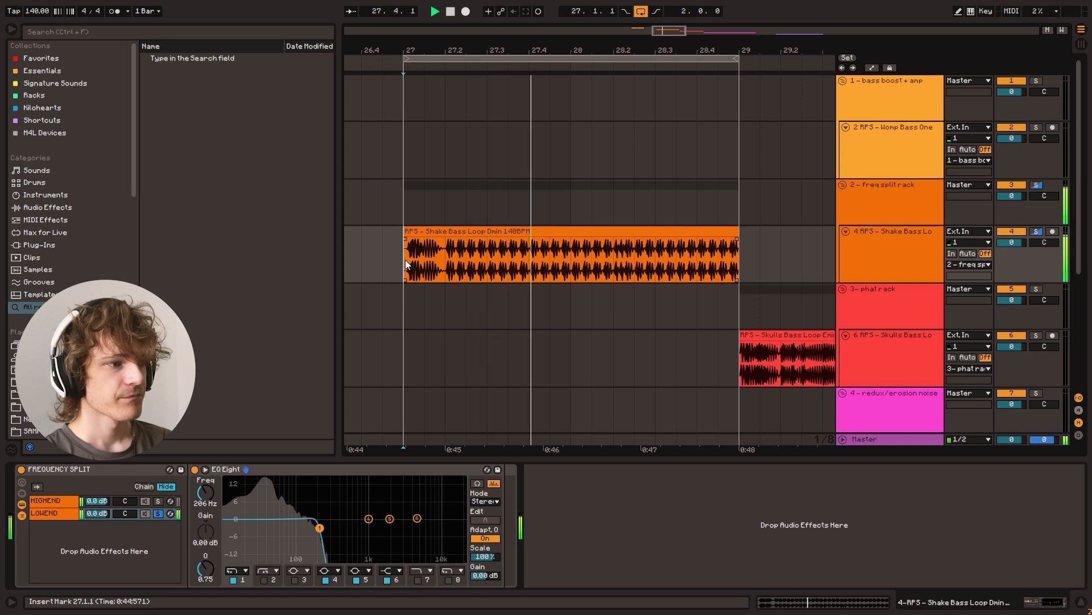
key("space")
Step: Solo the high-end chain, audition the Shake Bass Loop through it, and turn the solo off
left_click(158, 501)
left_click(413, 254)
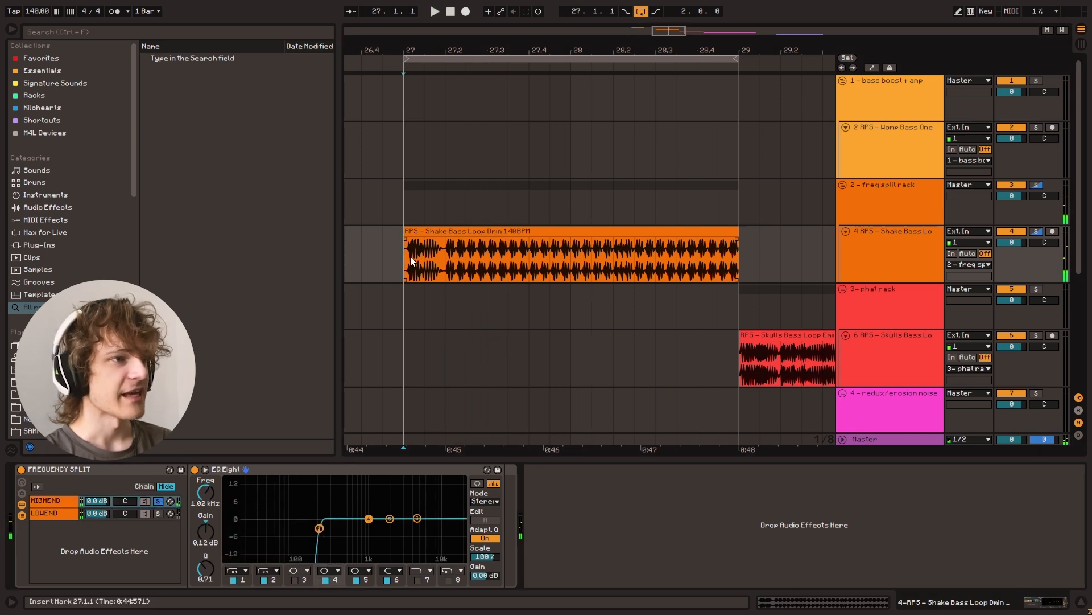
key("space")
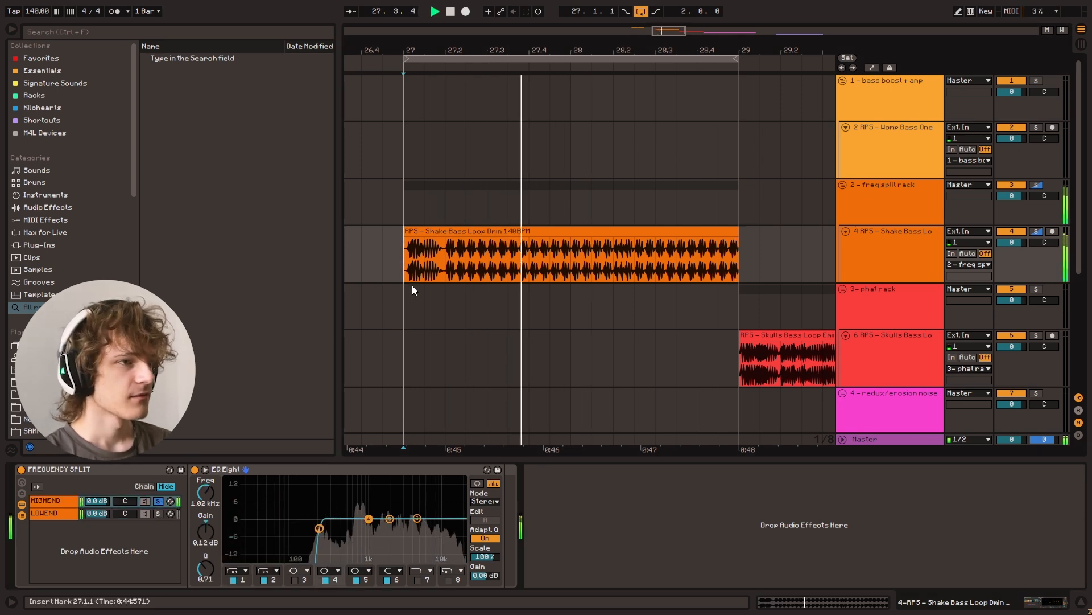
left_click(159, 501)
left_click(424, 259)
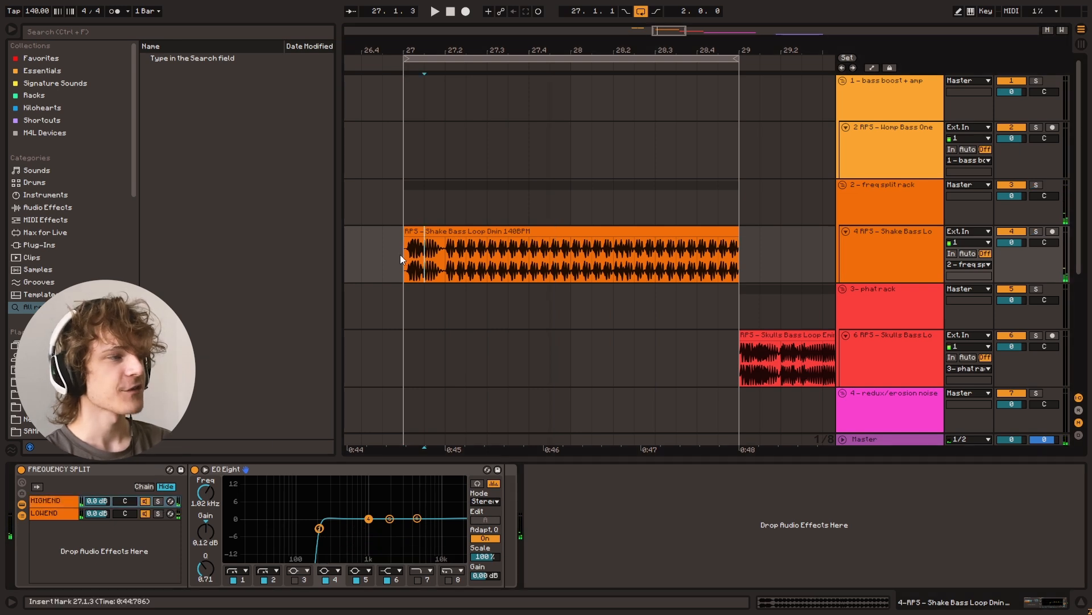
Step: Add a Frequency Shifter from the Essentials collection after EQ Eight in the rack's high-end chain
left_click(42, 71)
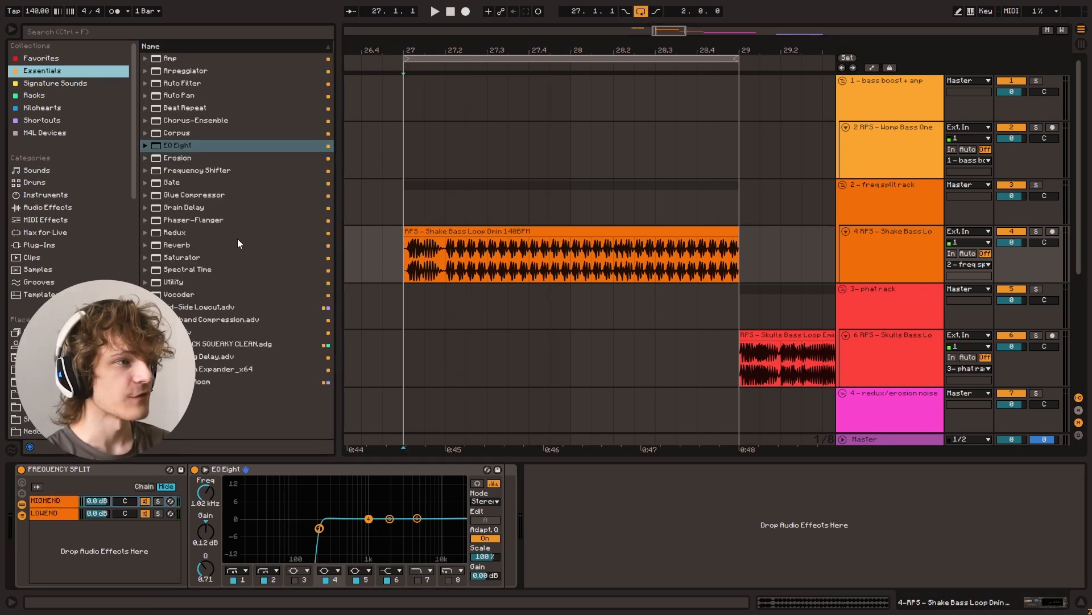
left_click_drag(208, 178, 473, 519)
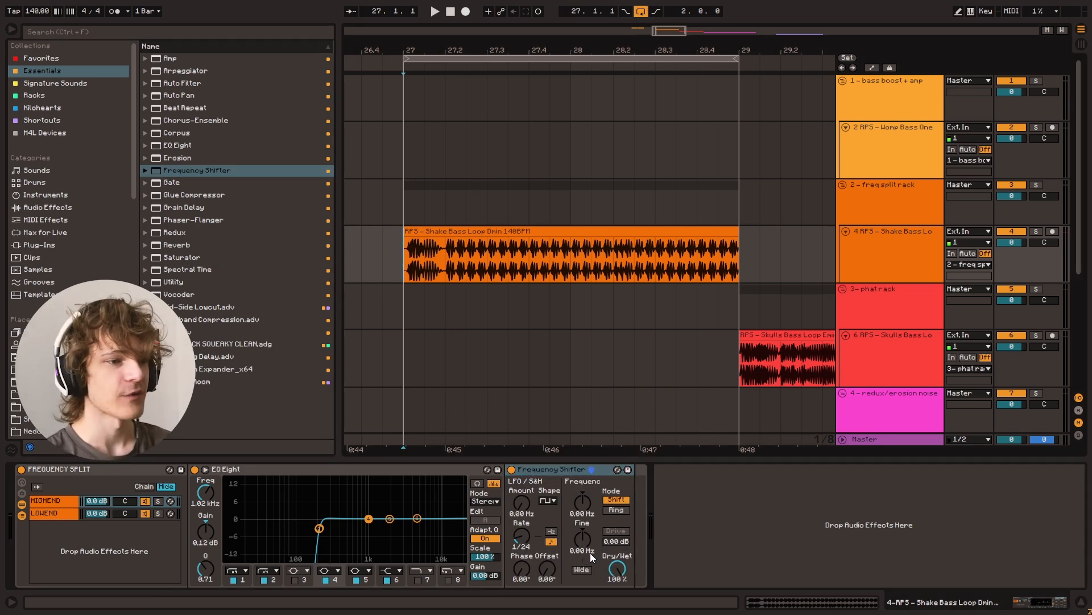
Step: Set the Frequency Shifter's Fine value to 500 Hz and play the Shake Bass Loop through it
left_click_drag(572, 541, 592, 551)
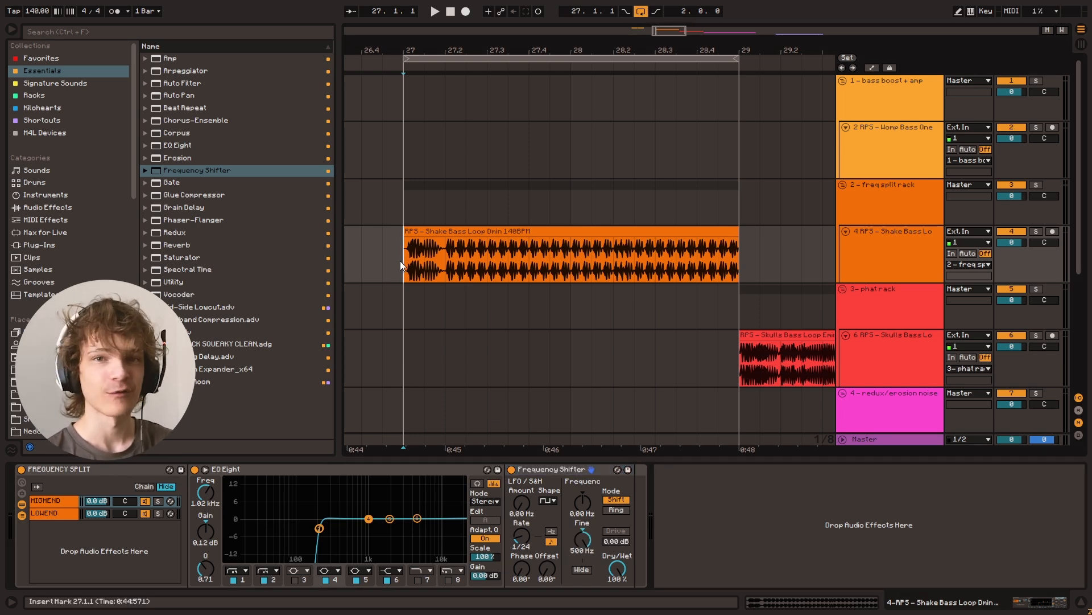
key("space")
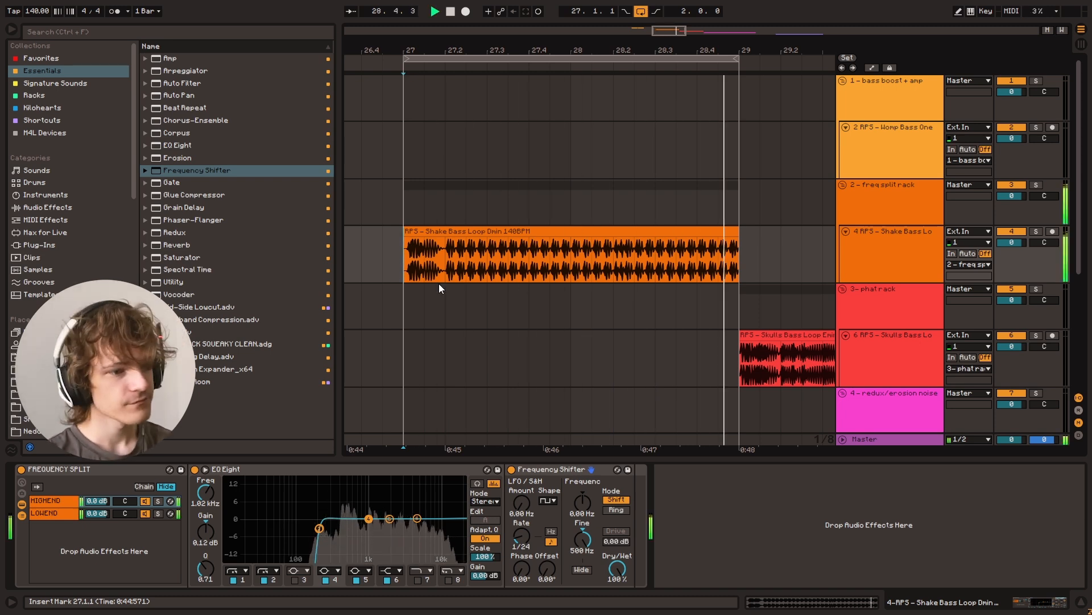
key("space")
key("space")
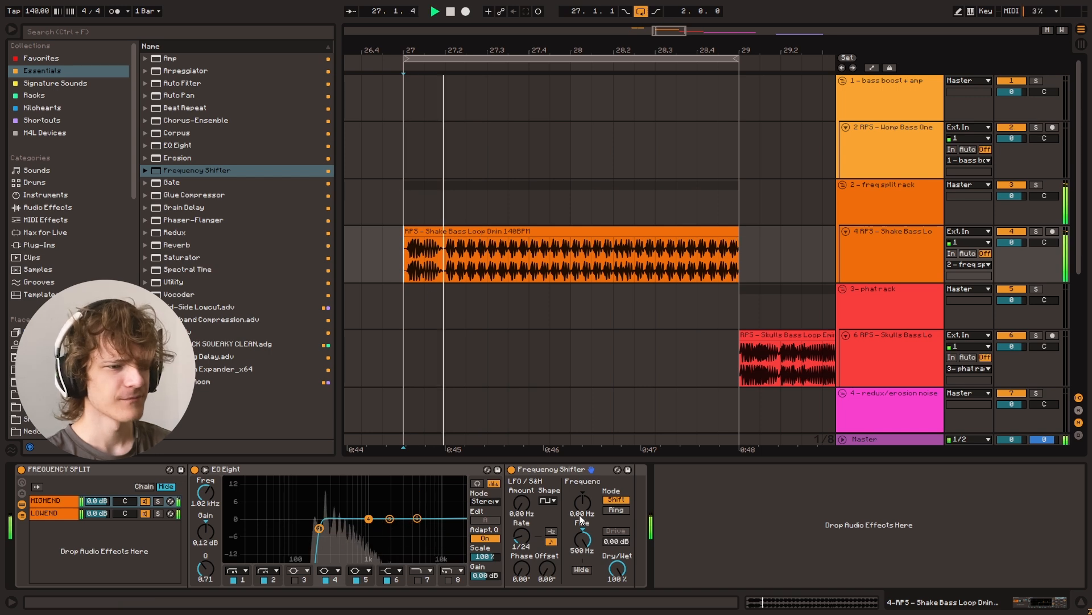
Step: Try a Fine value of -500 Hz on the Frequency Shifter during playback, and bring it back to 500 Hz
key("space")
left_click_drag(583, 538, 584, 552)
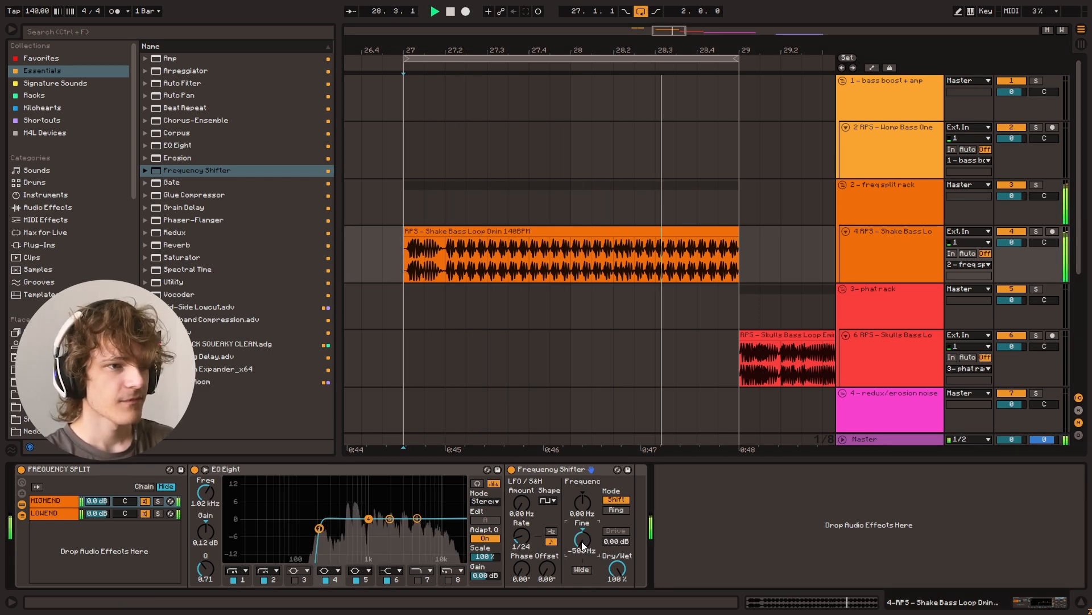
left_click_drag(582, 542, 582, 484)
key("space")
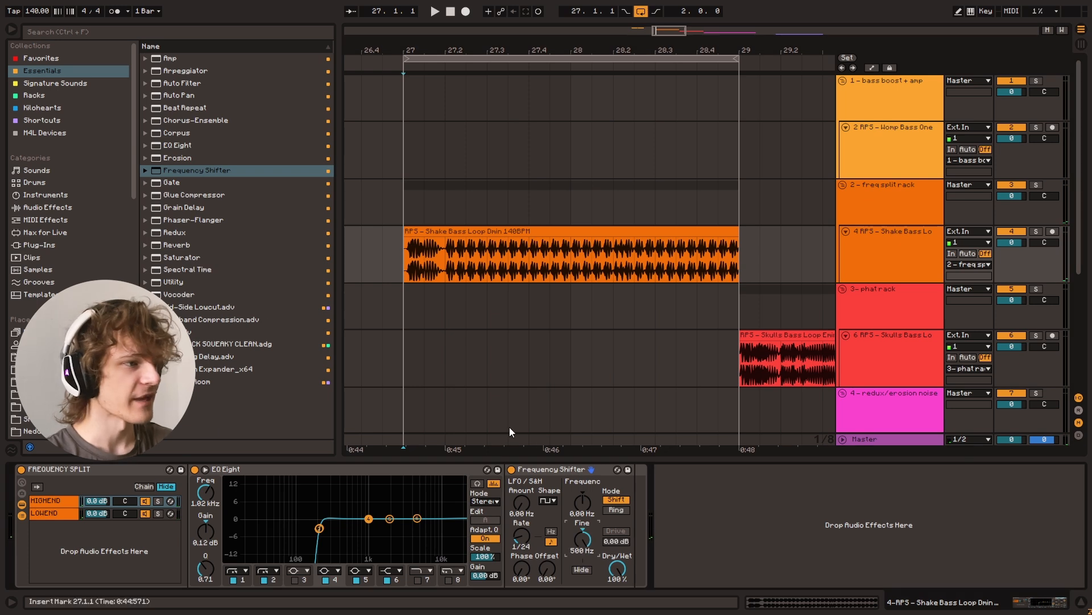
Step: Add Spectral Time after the Frequency Shifter, set its Spray to 21.2 ms and Feedback to 47%, and audition the loop
double_click(202, 270)
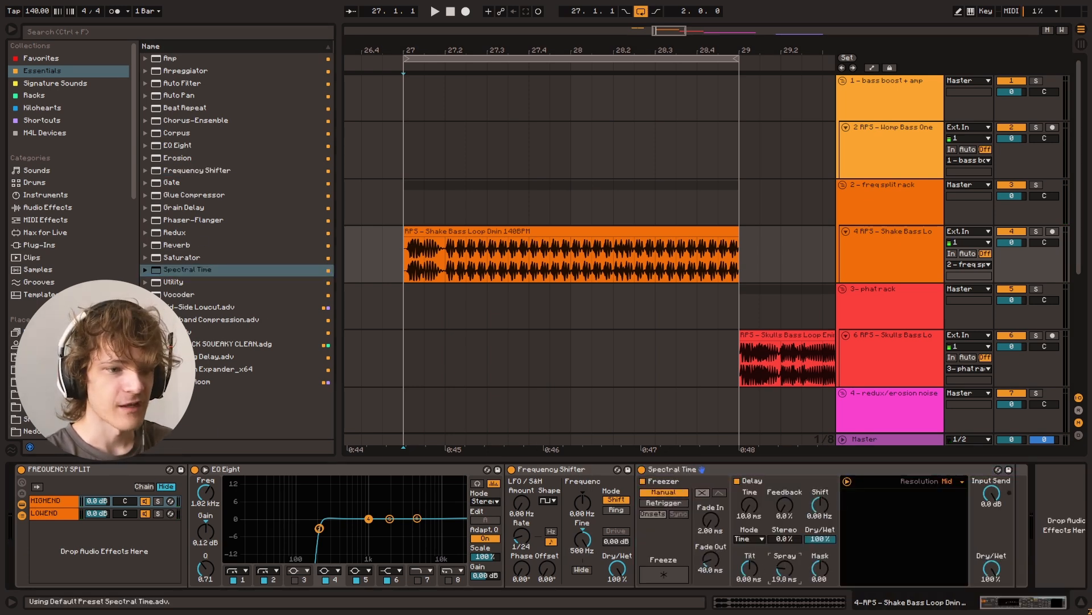
left_click_drag(785, 568, 785, 566)
key("space")
left_click_drag(785, 505, 785, 451)
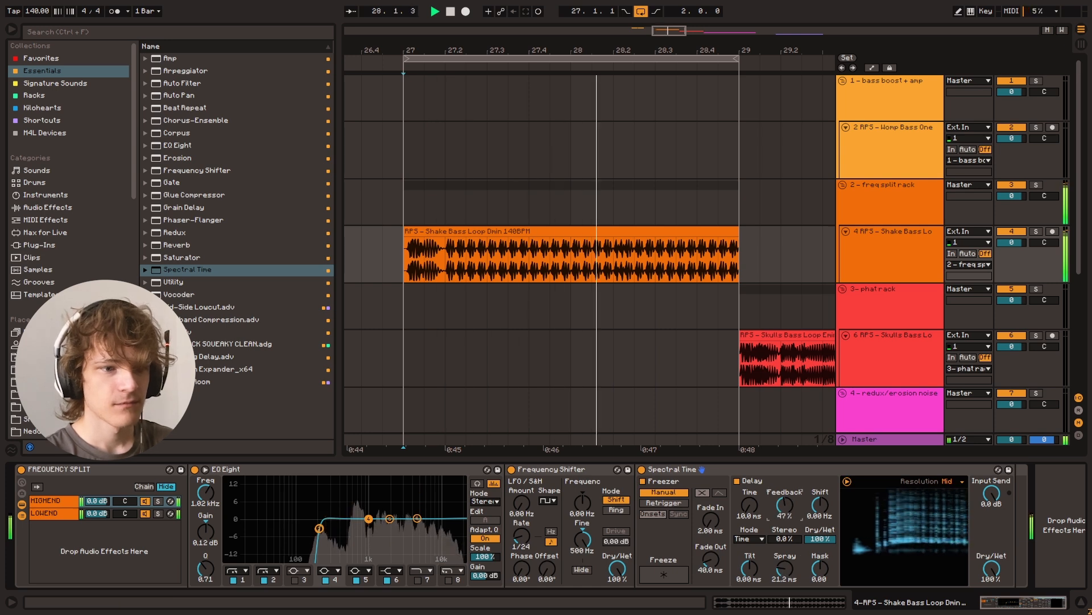
key("space")
Step: Solo the low-end chain to hear it alone, turn the solo off, and reopen the high-end chain
left_click(159, 513)
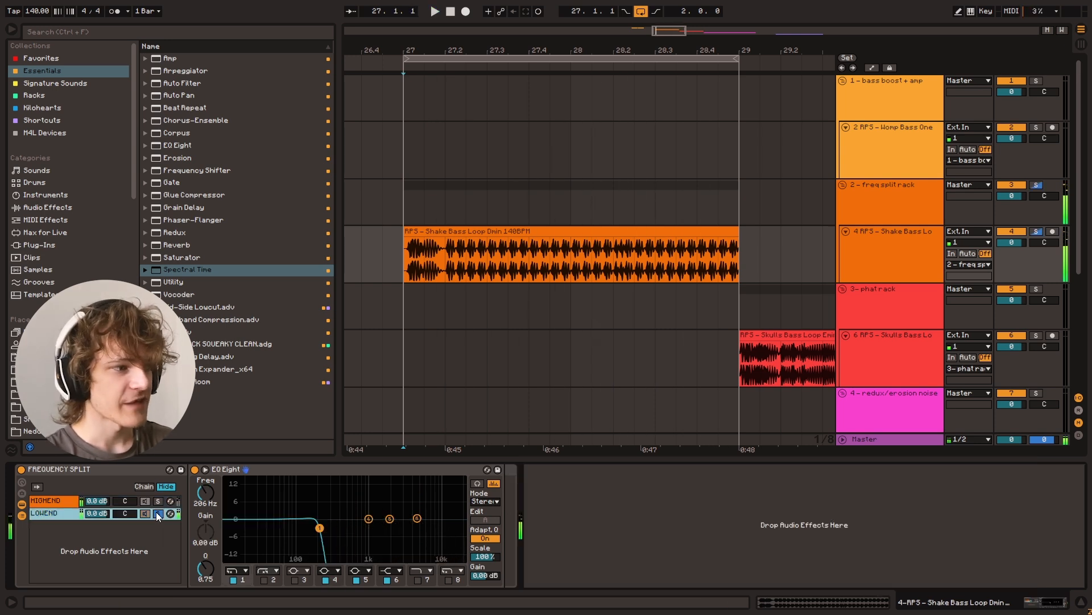
key("space")
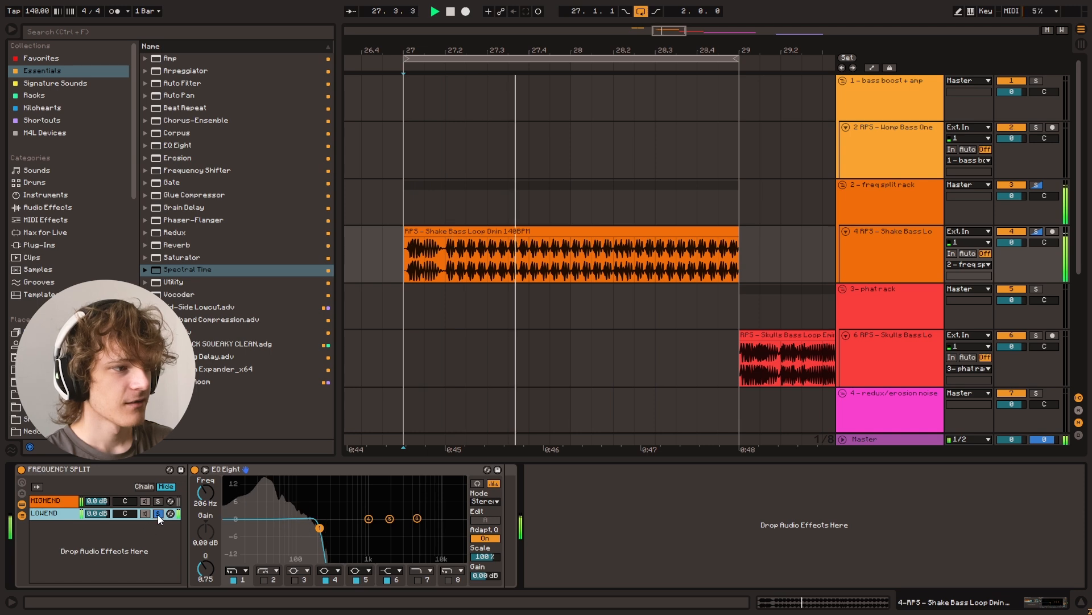
left_click(159, 513)
left_click(51, 500)
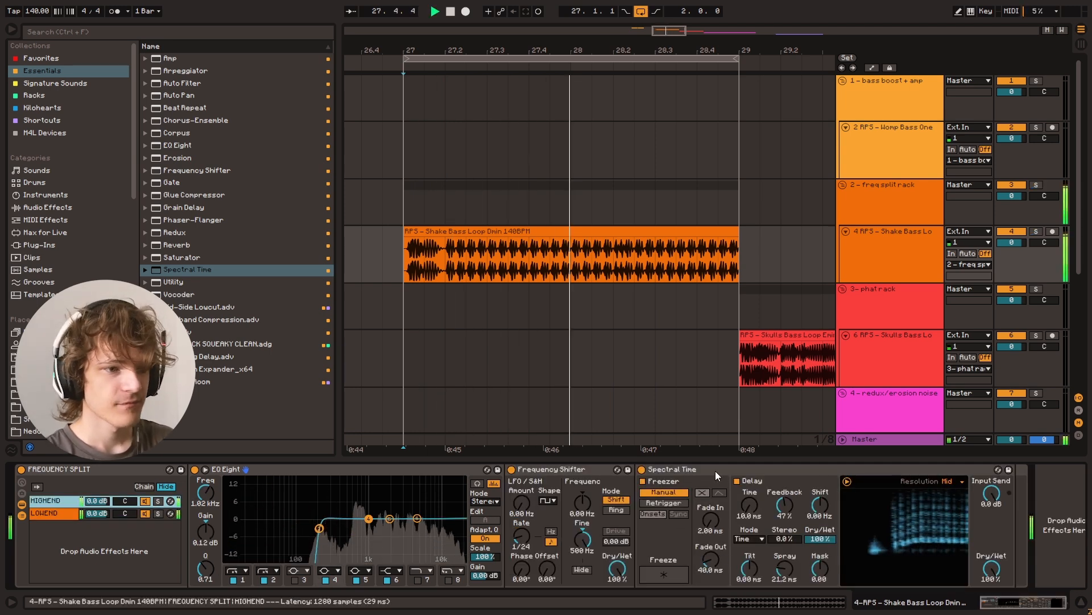
Step: Try moving Frequency Shifter and Spectral Time out of the FREQUENCY SPLIT rack, delete the rack, and play the loop without the split
left_click(677, 470)
key("space")
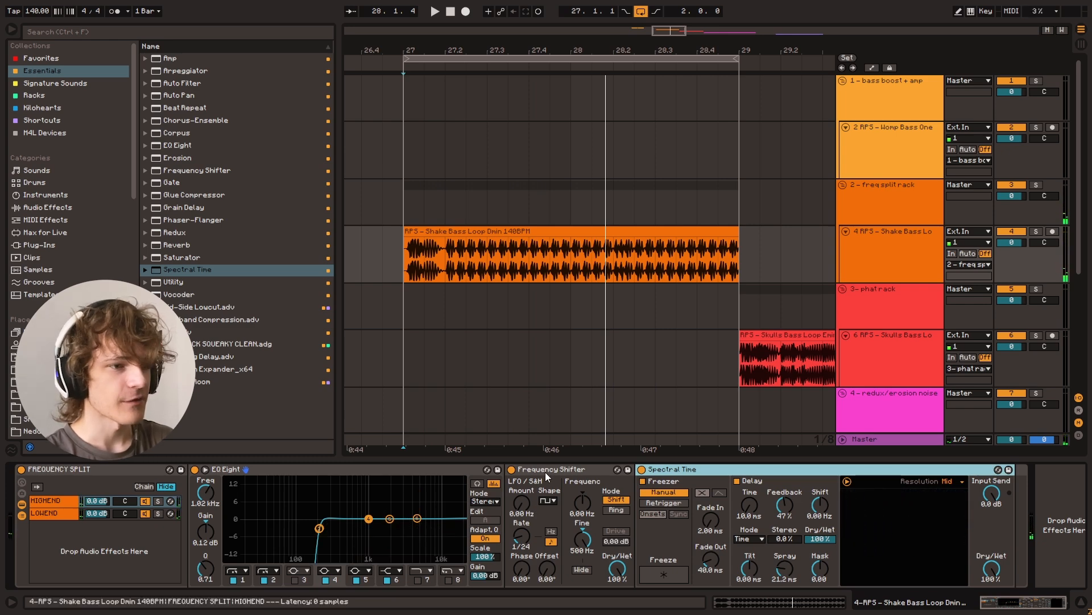
left_click_drag(1045, 497, 1045, 496)
left_click(49, 470)
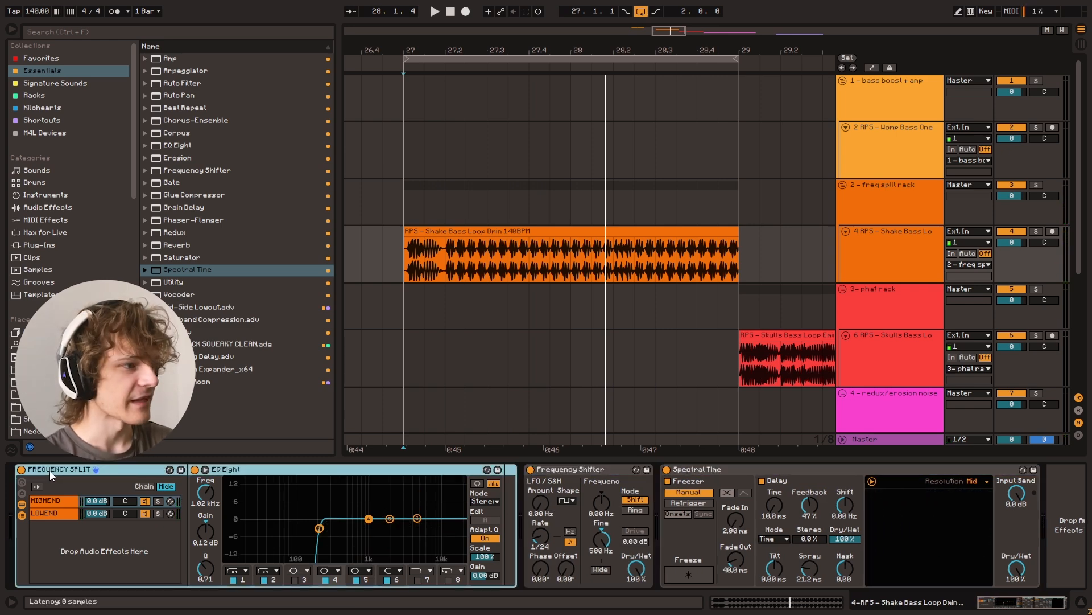
key("Delete")
left_click(406, 263)
key("space")
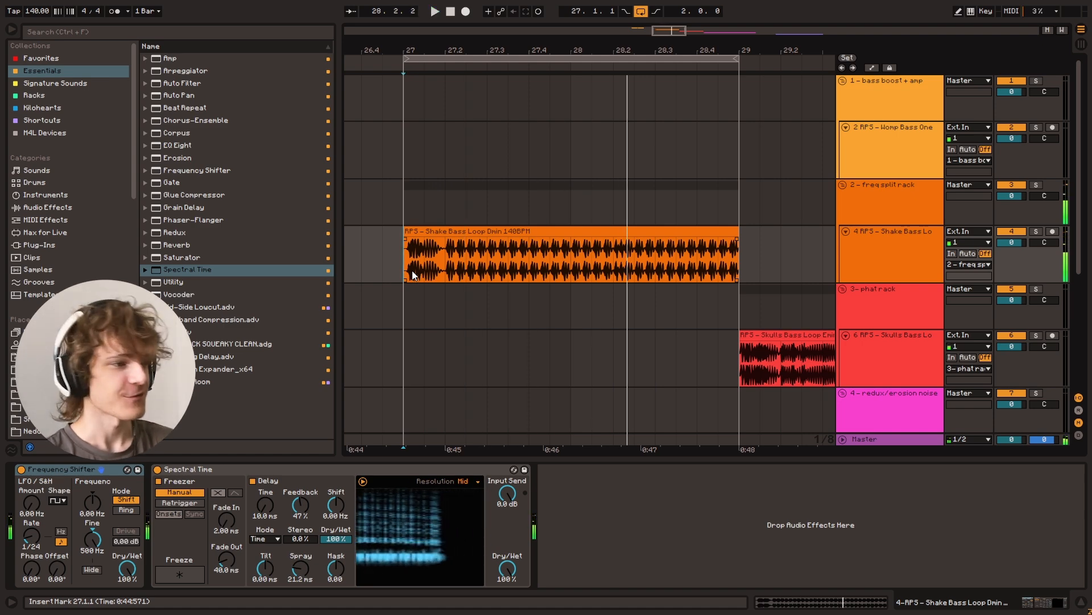
Step: Undo the rack deletion, play the loop briefly, and undo moving the two effects out of the high-end chain
key("ctrl+z")
key("space")
key("space")
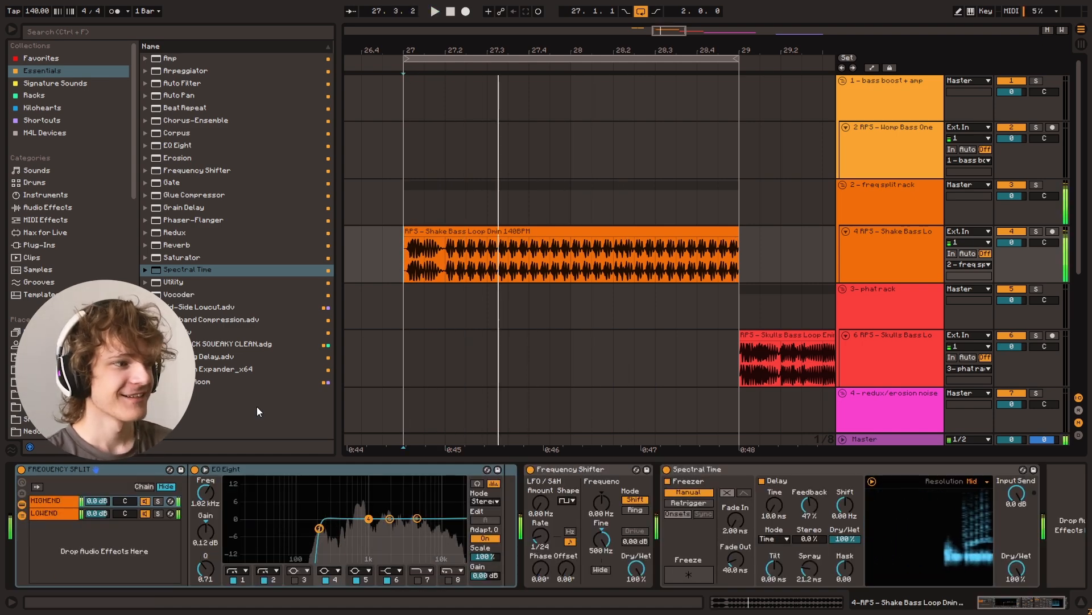
key("ctrl+z")
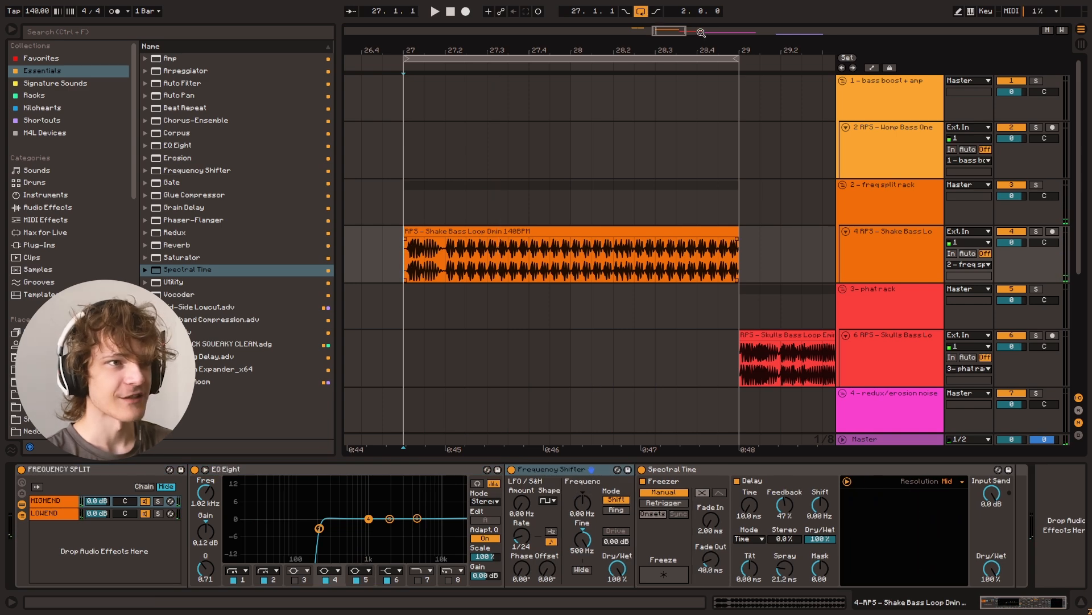
Step: Play the Shake Bass Loop with Frequency Shifter and Spectral Time back inside the rack's high-end chain
key("space")
mouse_move(691, 50)
left_mouse_down()
mouse_move(592, 40)
mouse_move(585, 26)
mouse_move(586, 43)
left_mouse_up()
left_click(609, 274)
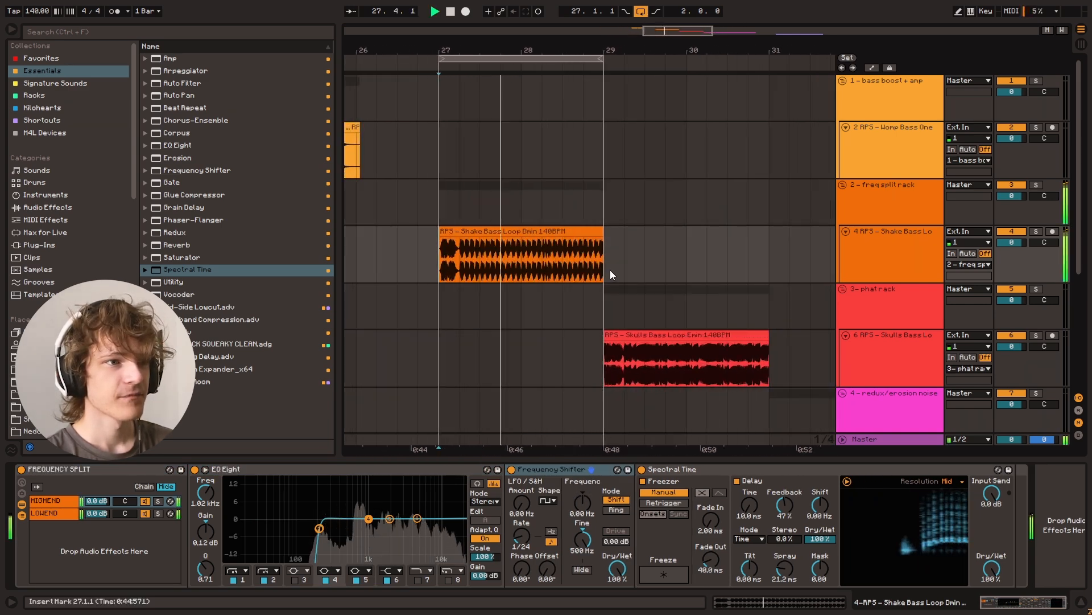
key("space")
Step: Turn off arrangement looping and add the PHAT RACK SQUEAKY CLEAN preset to the Skulls Bass Loop track
left_click(641, 11)
left_click_drag(685, 49, 668, 61)
scroll(637, 200, "down", 2)
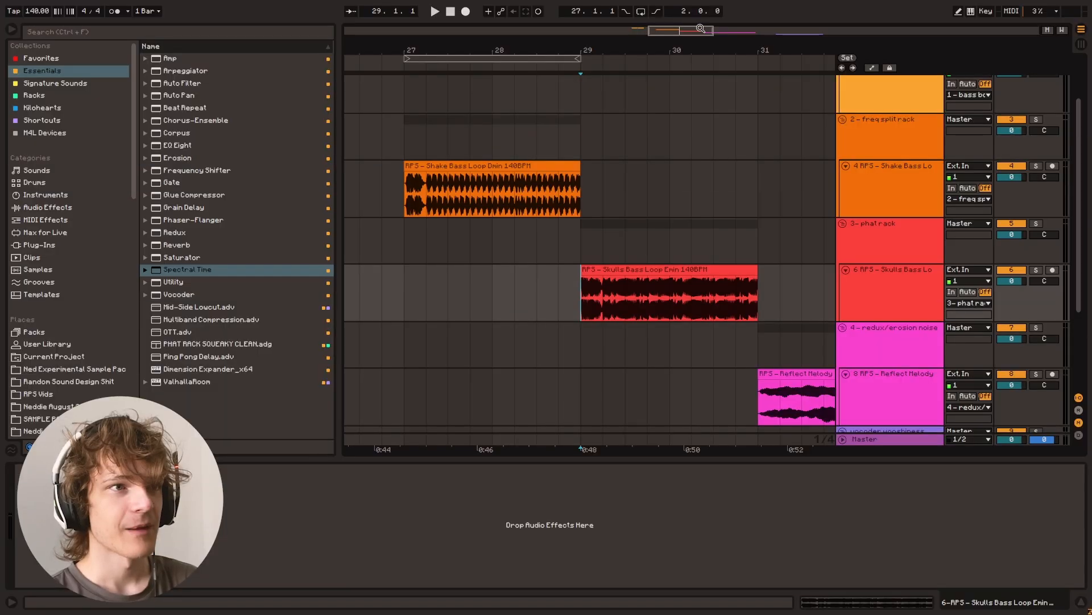
scroll(852, 271, "up", 4)
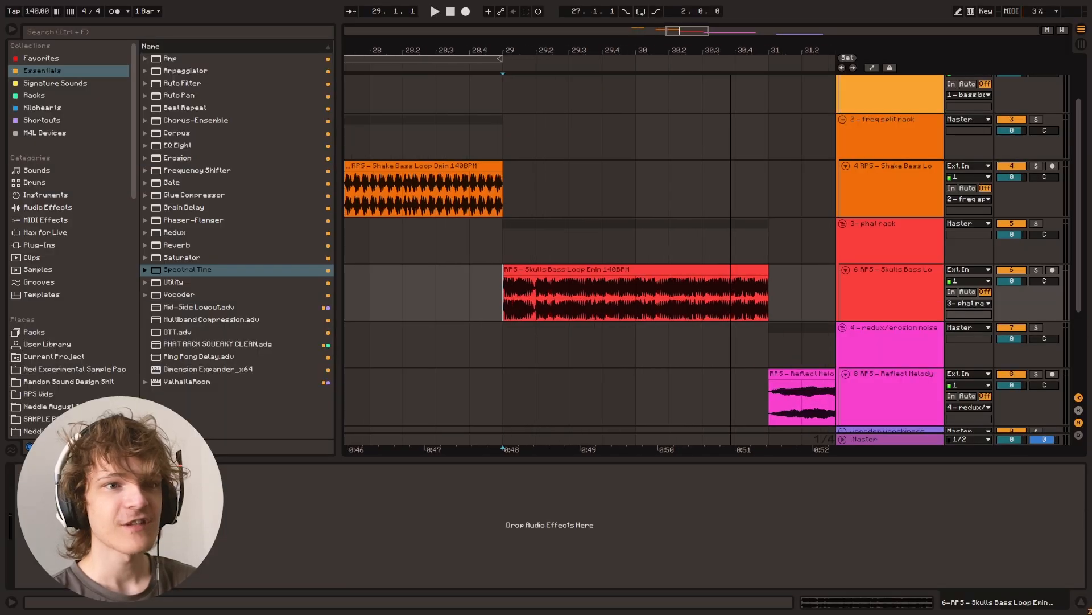
scroll(756, 301, "down", 1)
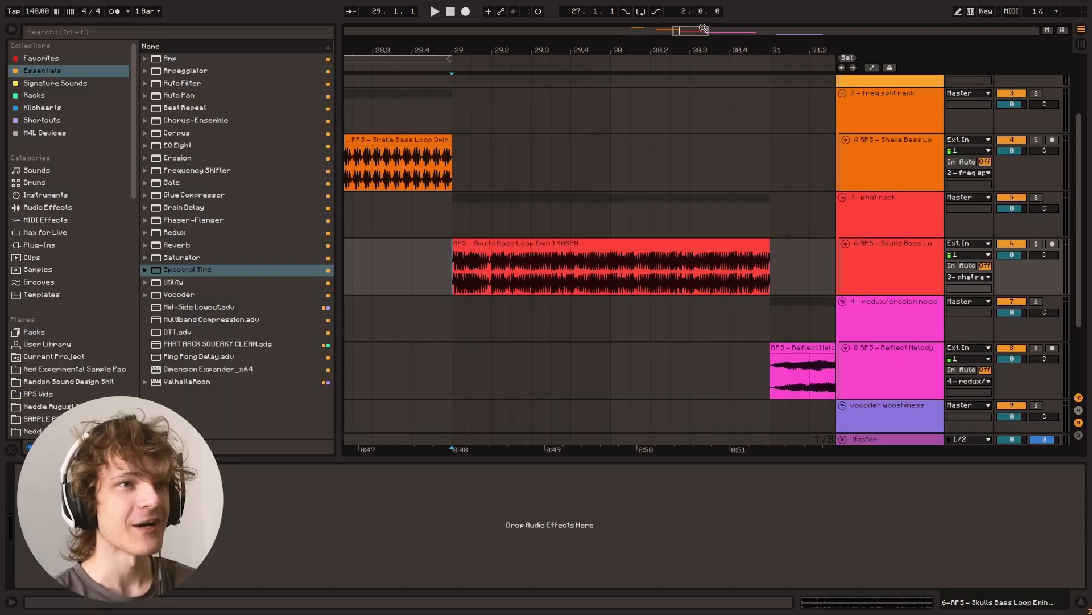
left_click_drag(704, 29, 705, 31)
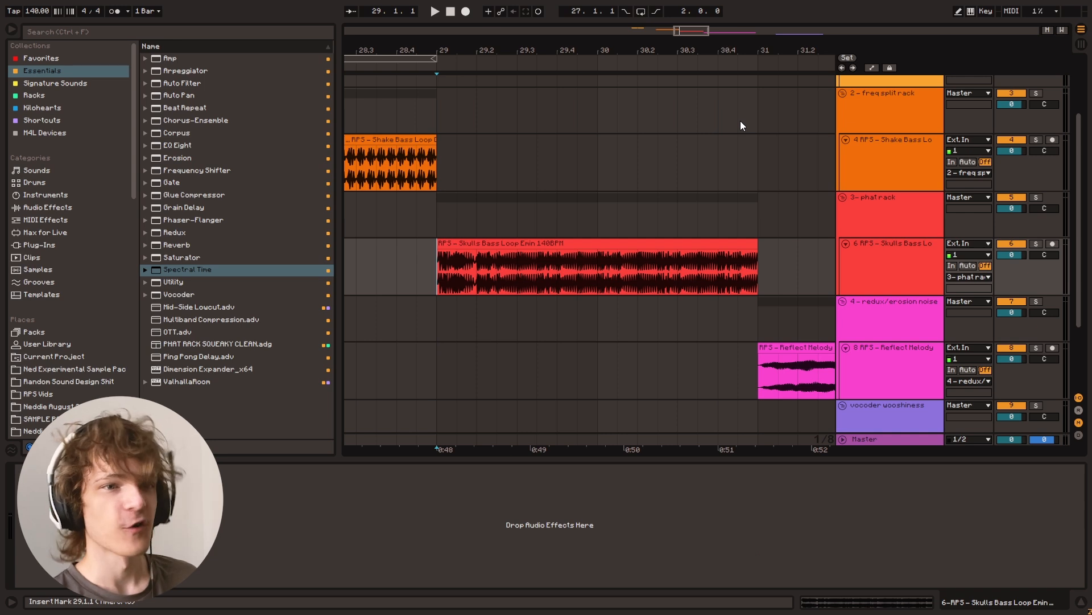
double_click(231, 345)
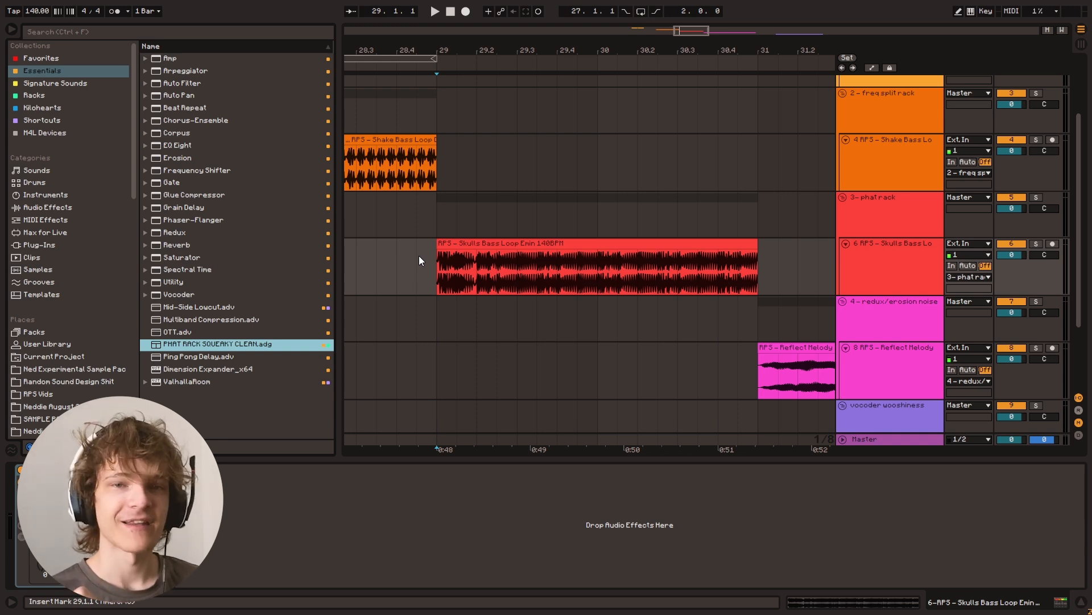
left_click(441, 268)
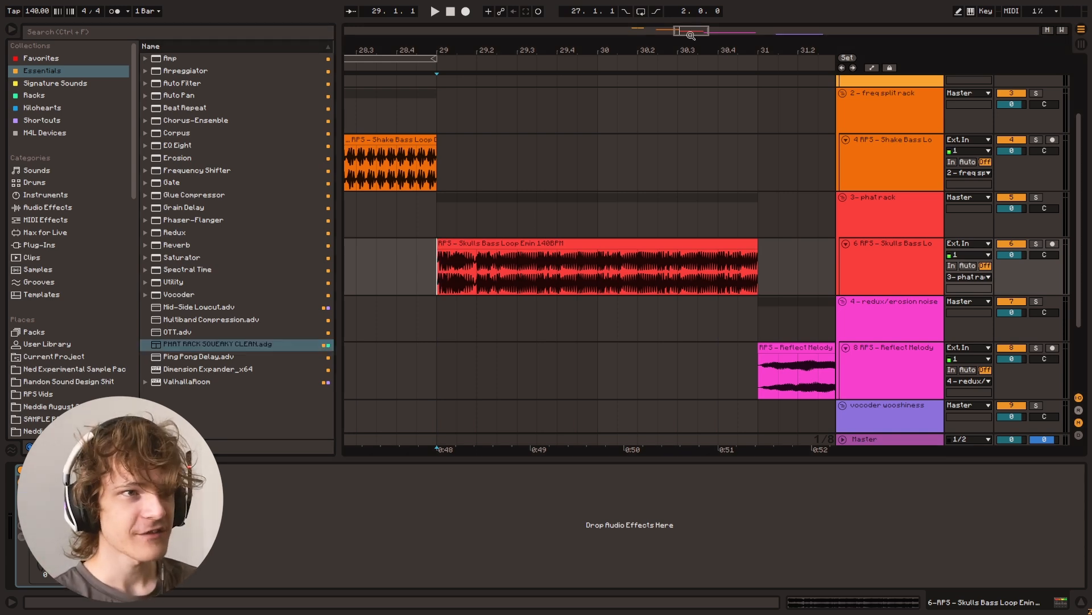
scroll(456, 268, "down", 1)
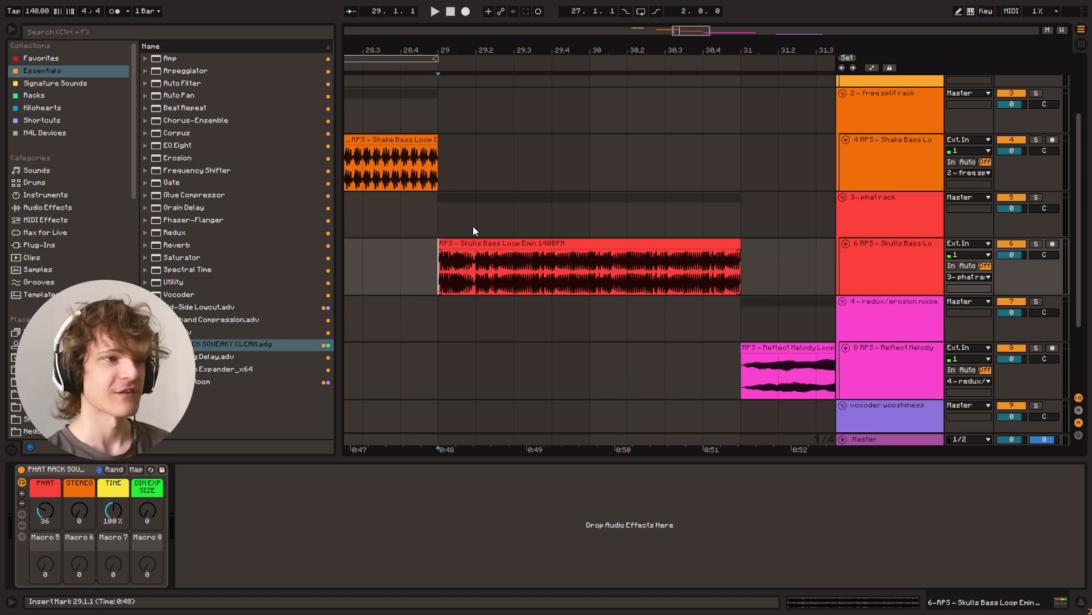
Step: Loop the arrangement over the Skulls Bass Loop clip from bar 29 to 31 and play it with the PHAT rack bypassed
left_click_drag(448, 271, 749, 281)
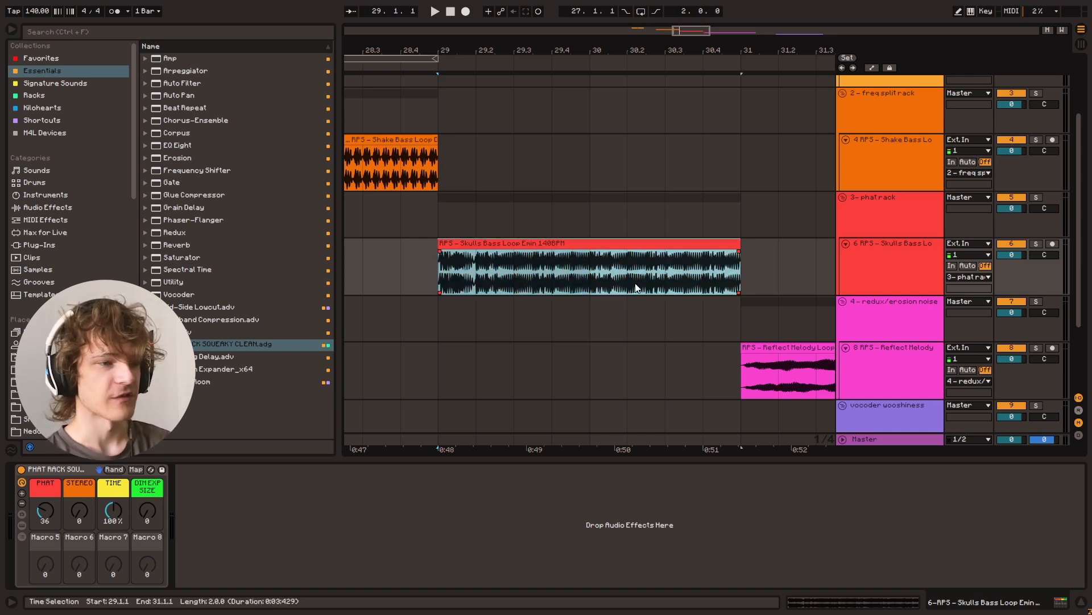
key("ctrl+l")
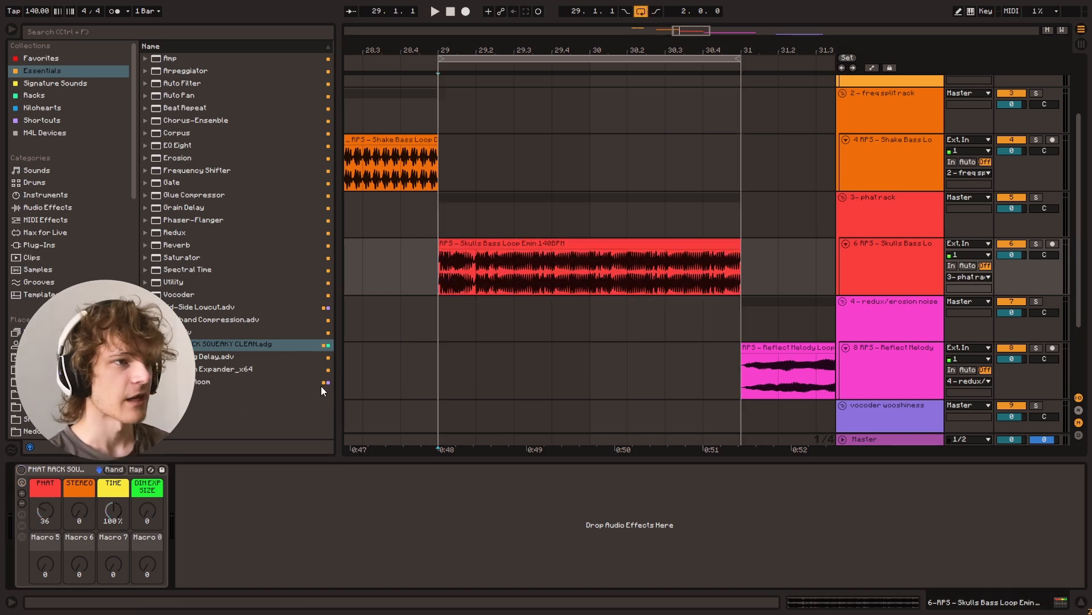
left_click(447, 277)
key("space")
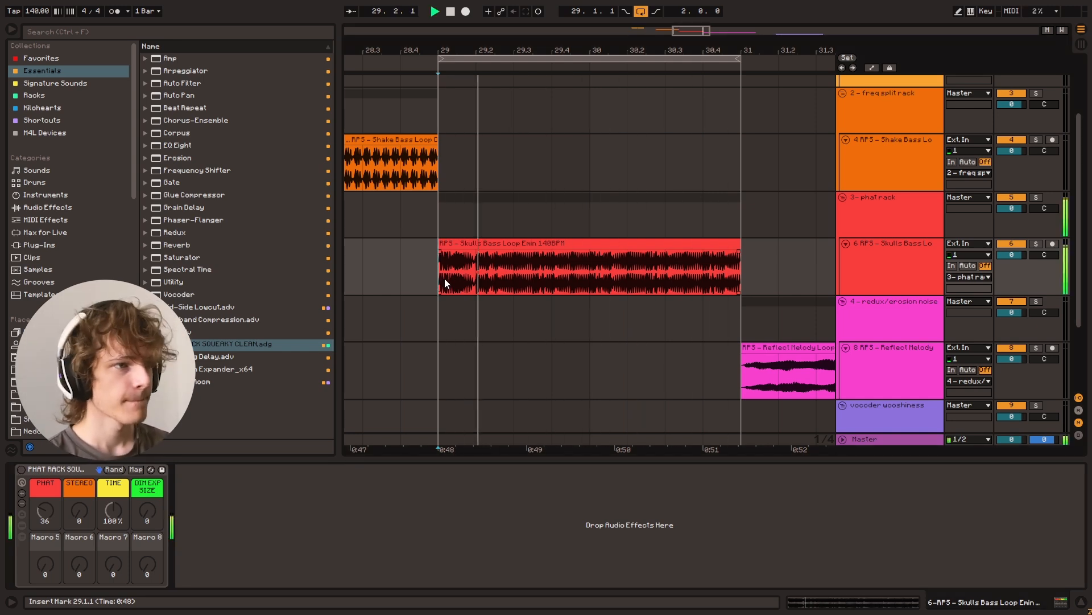
key("space")
Step: Enable the PHAT rack, raise its PHAT macro to 127, and audition the Skulls Bass Loop
left_click(22, 469)
left_click_drag(45, 511, 45, 473)
key("space")
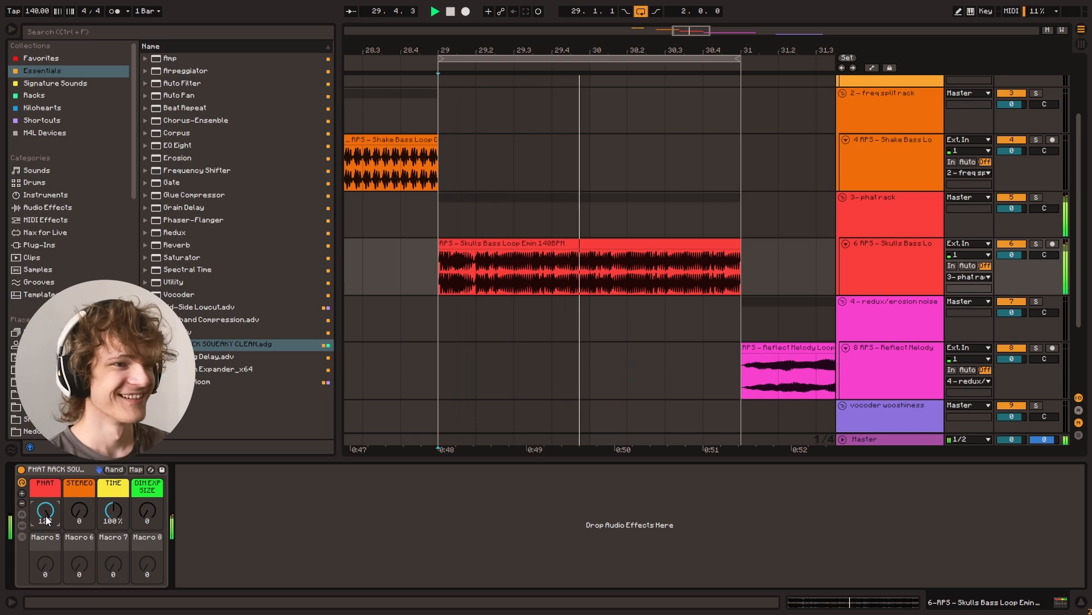
key("space")
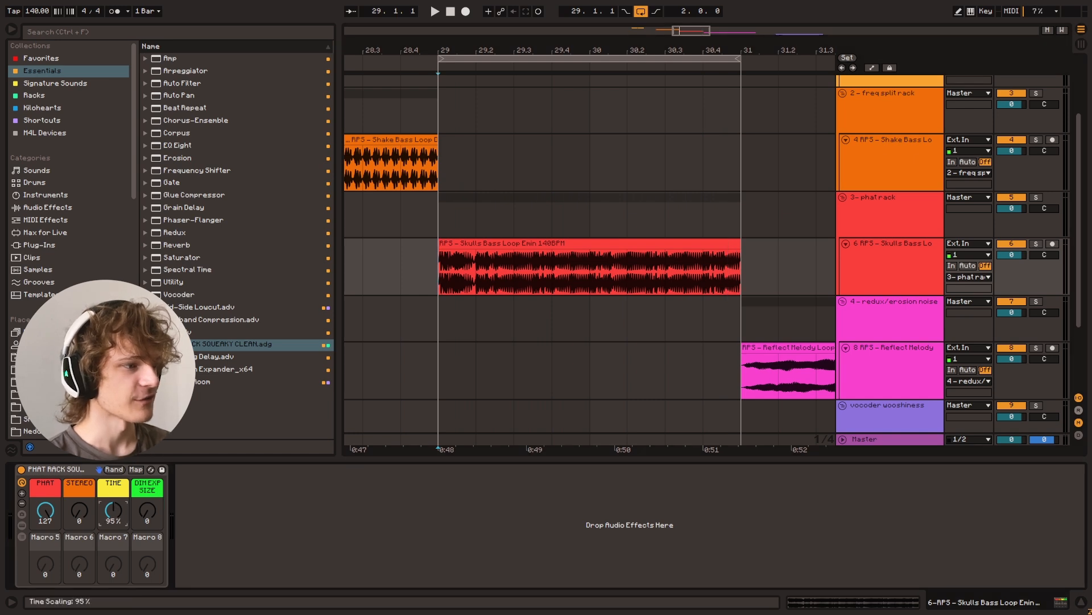
Step: Try the rack's TIME macro at 10% and play the Skulls Bass Loop
left_click_drag(114, 509, 115, 552)
key("space")
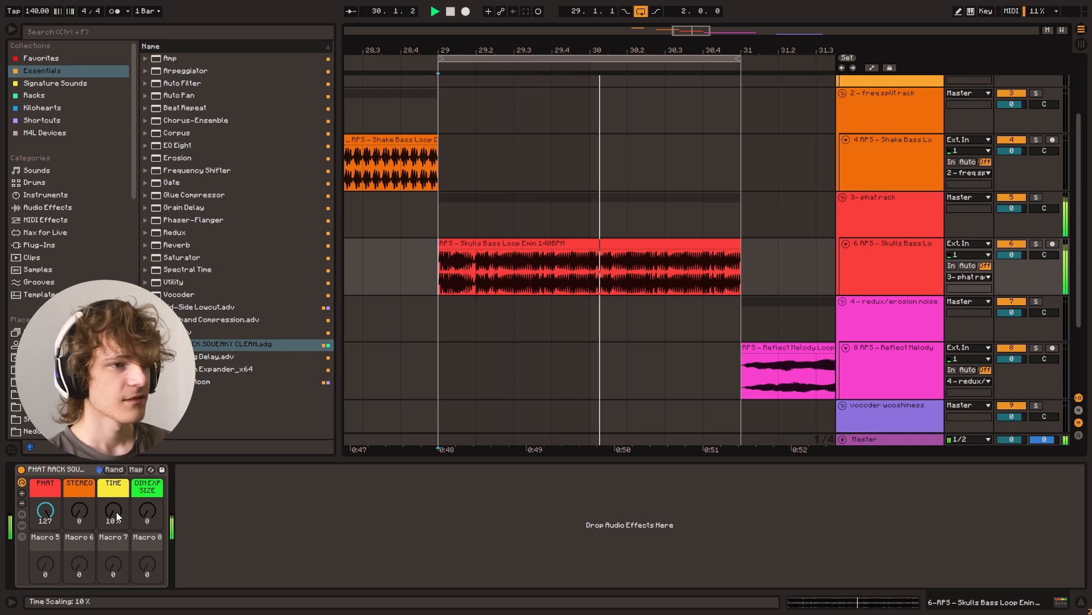
key("space")
Step: Raise the rack's TIME macro to 1000% and audition the Skulls Bass Loop
left_click_drag(117, 513, 108, 472)
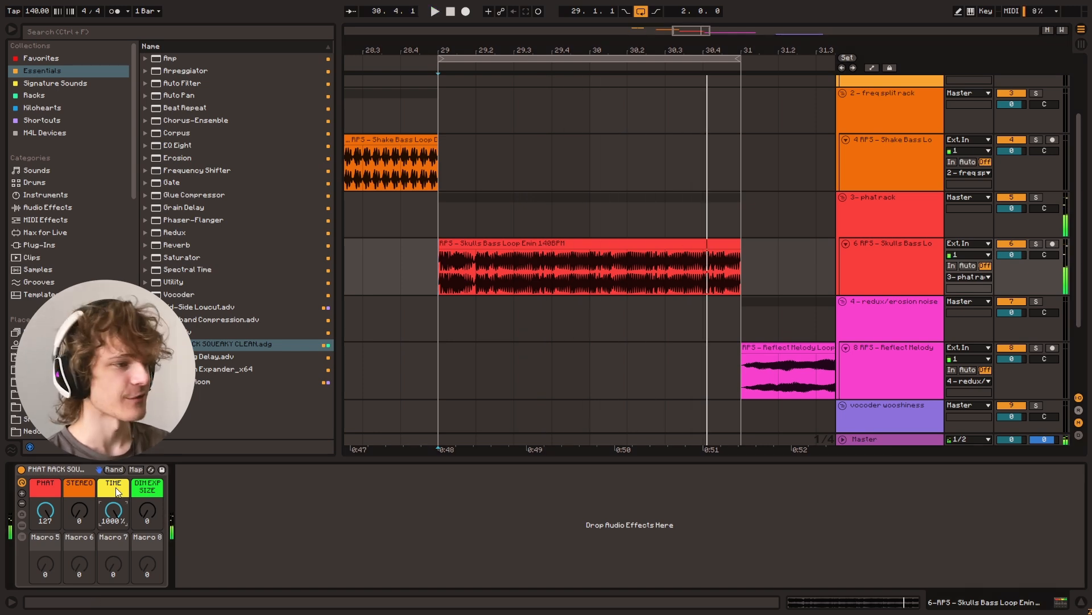
key("space")
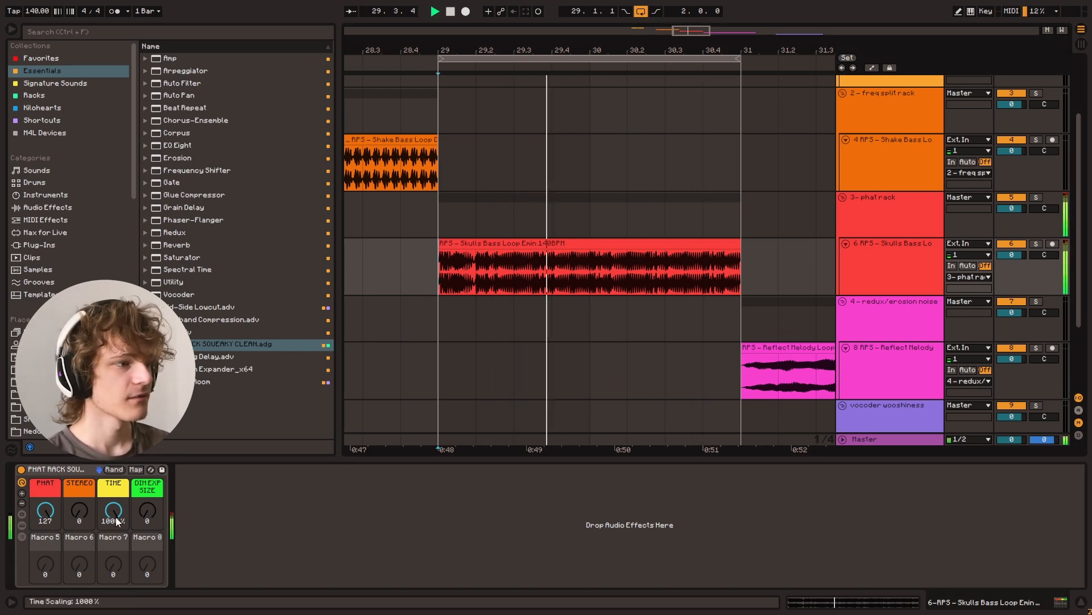
key("space")
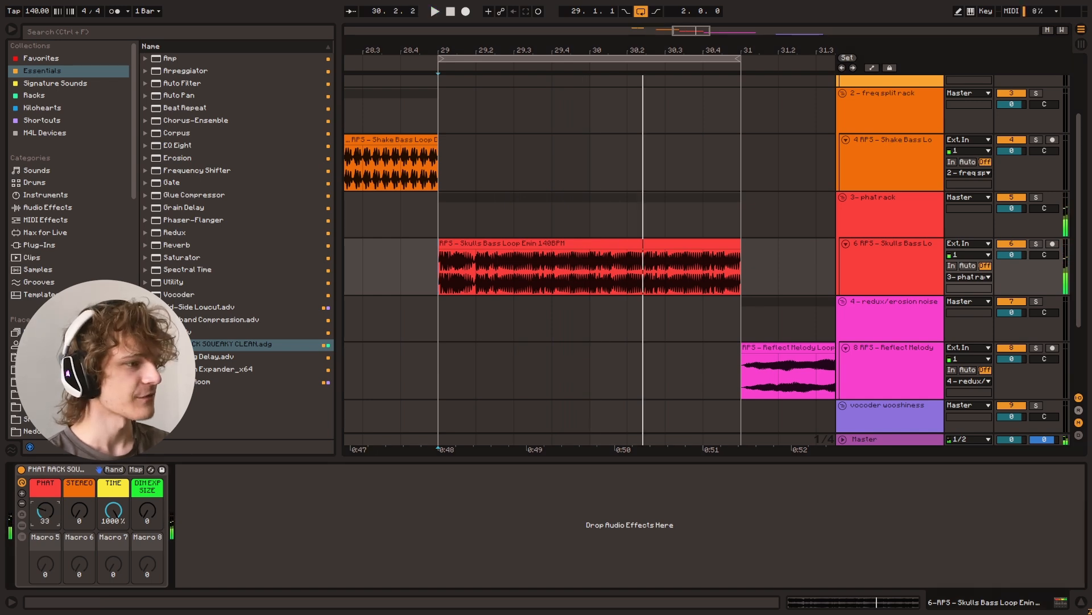
Step: Lower the PHAT macro to 0 and compare the Skulls Bass Loop with the rack on and bypassed
left_click_drag(45, 511, 45, 543)
key("space")
left_click(21, 470)
key("space")
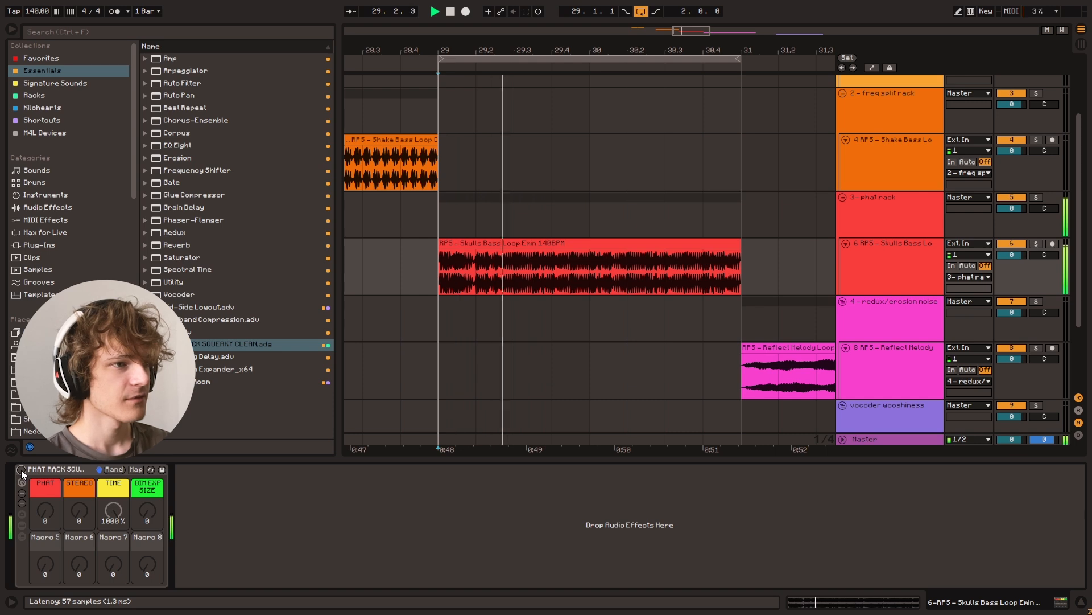
Step: Stop playback and return the insert marker to 29.1.1 at the start of the Skulls Bass Loop clip
left_click(456, 271)
key("space")
left_click(489, 264)
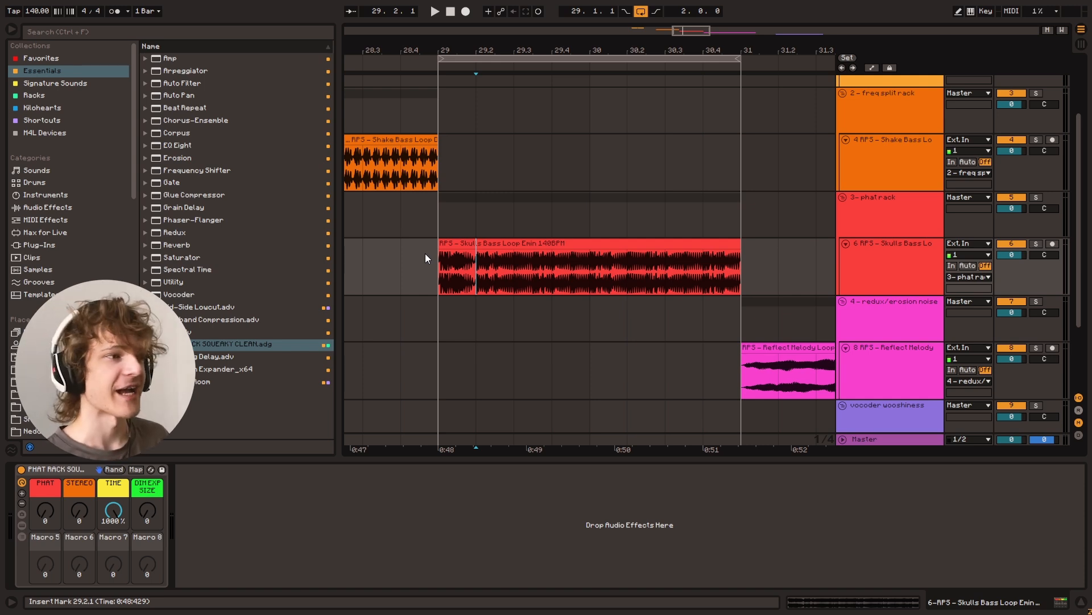
left_click(432, 275)
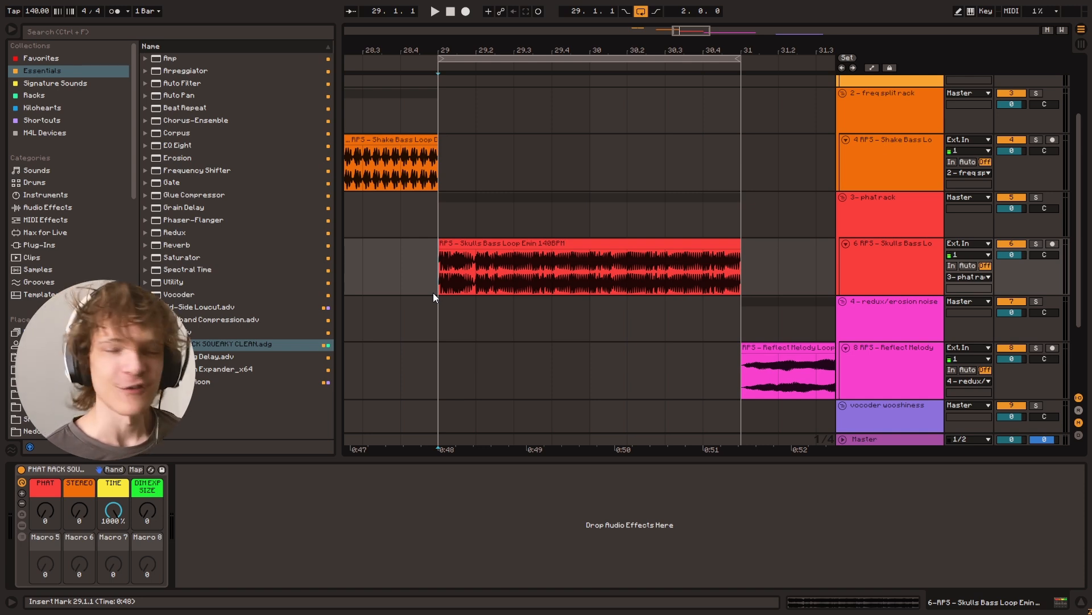
Step: Loop the Reflect Melody Loop clip starting at bar 31 on its magenta track
left_click_drag(702, 31, 708, 12)
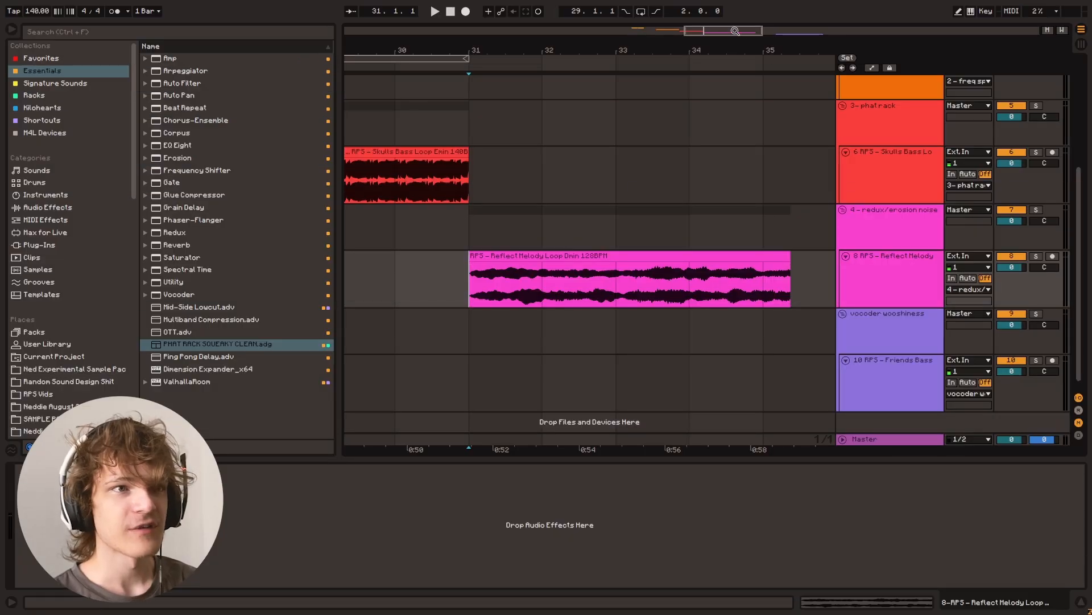
left_click_drag(734, 35, 739, 31)
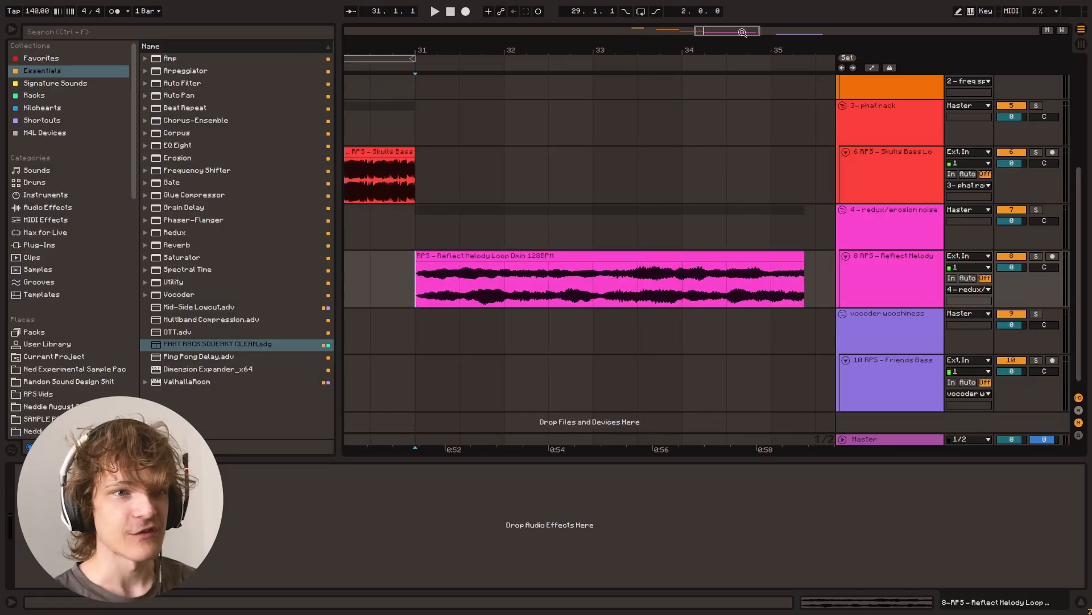
left_click(909, 270)
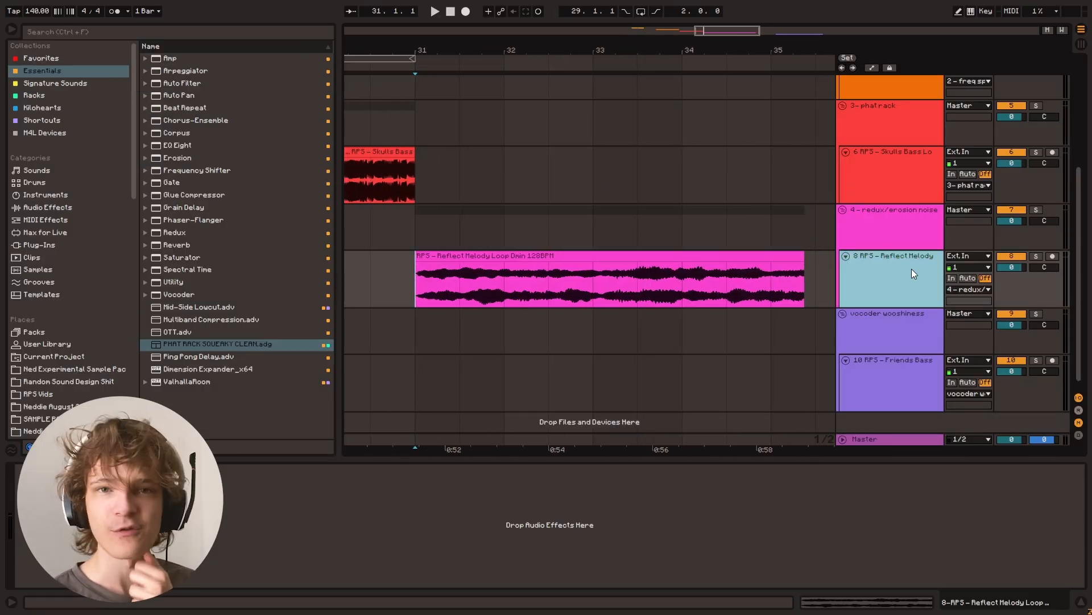
key("ctrl+l")
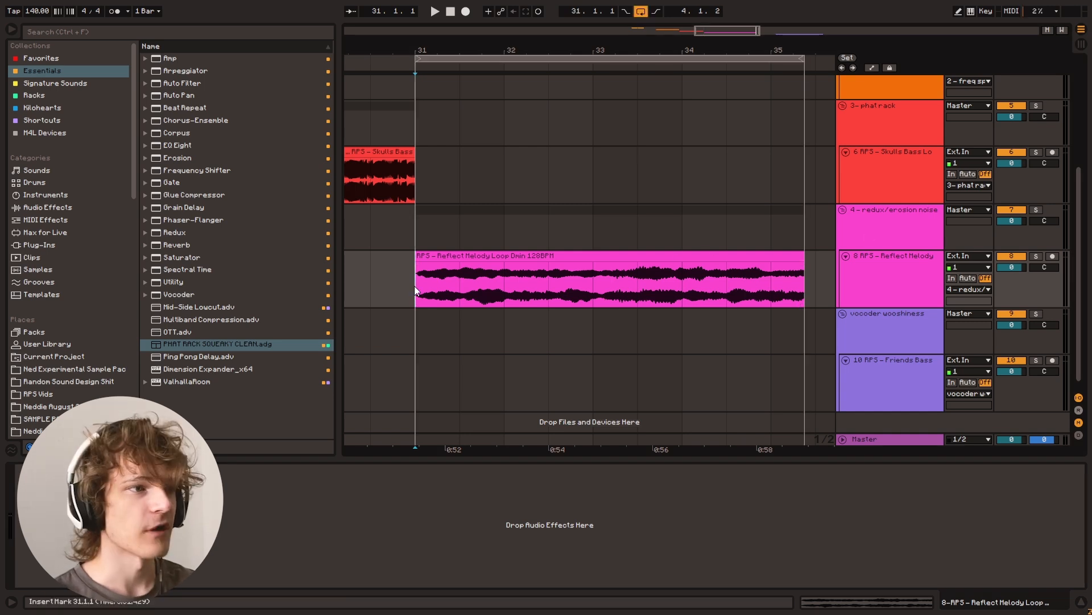
Step: Play the unprocessed Reflect Melody Loop from 31.1.1 and stop playback
left_click_drag(734, 34, 728, 24)
left_click(898, 261)
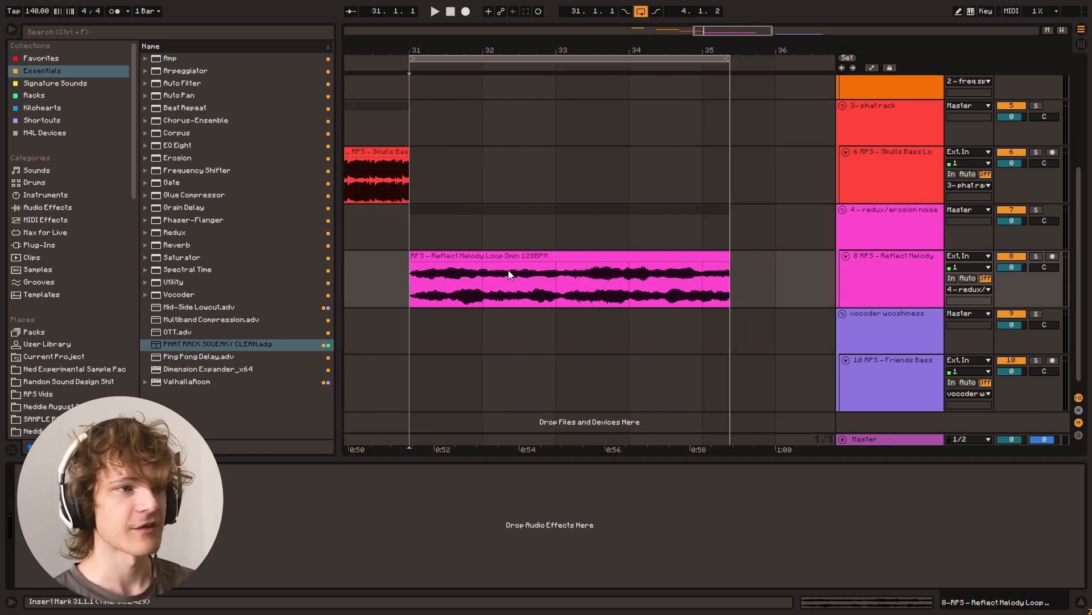
key("space")
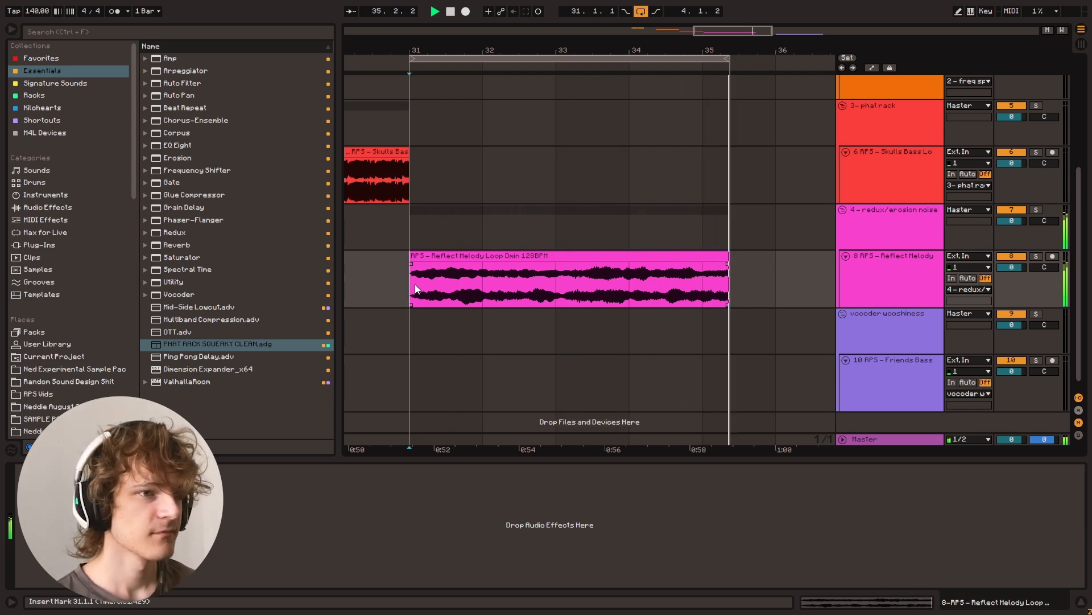
key("space")
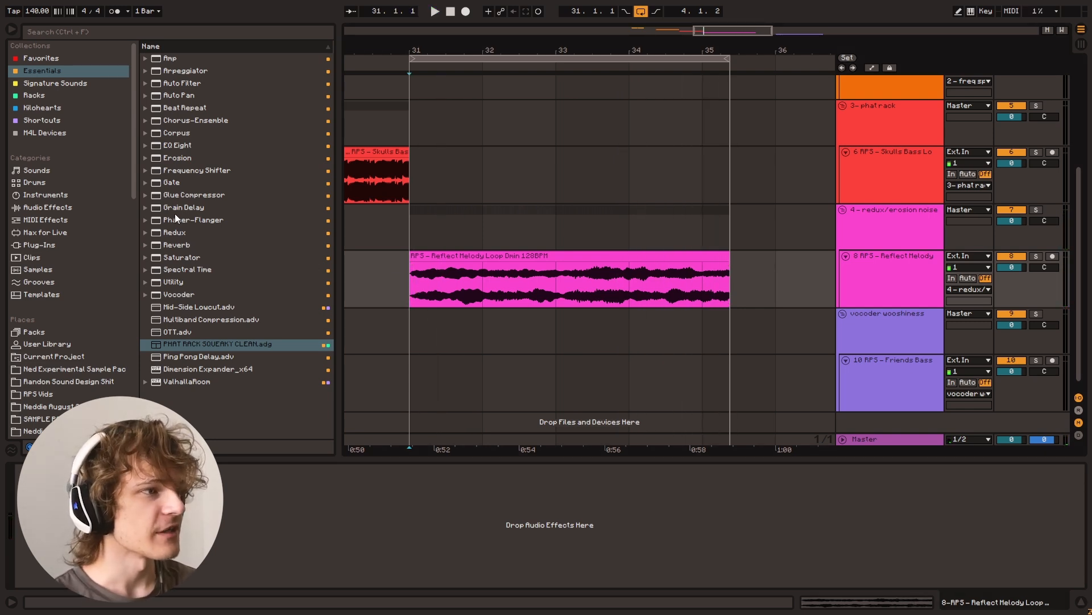
Step: Add Redux to the Reflect Melody track and lower its Bits to 5 while the loop plays
double_click(179, 233)
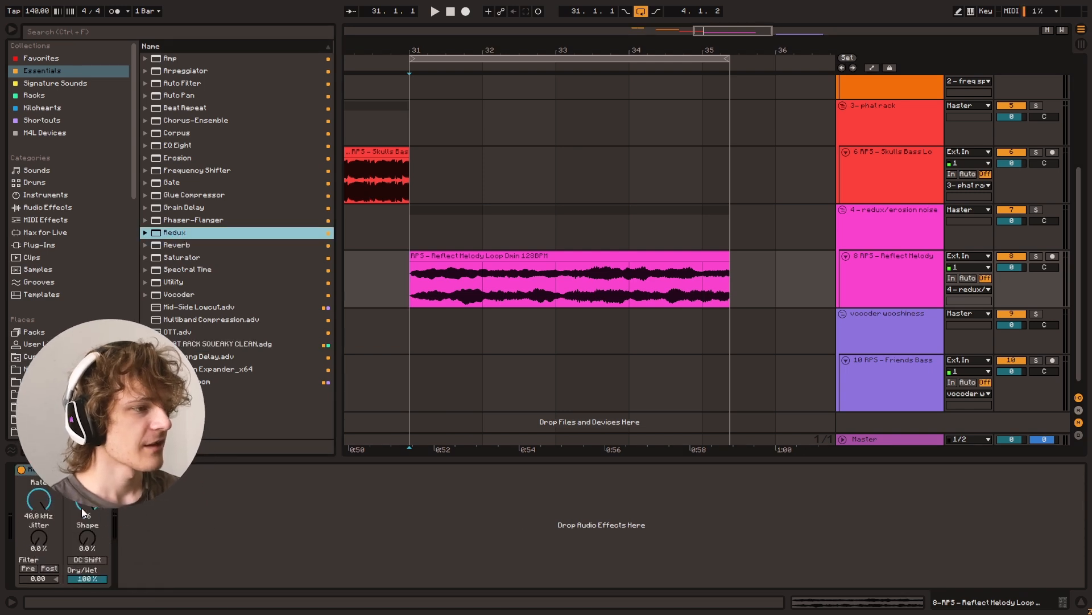
left_click(91, 501)
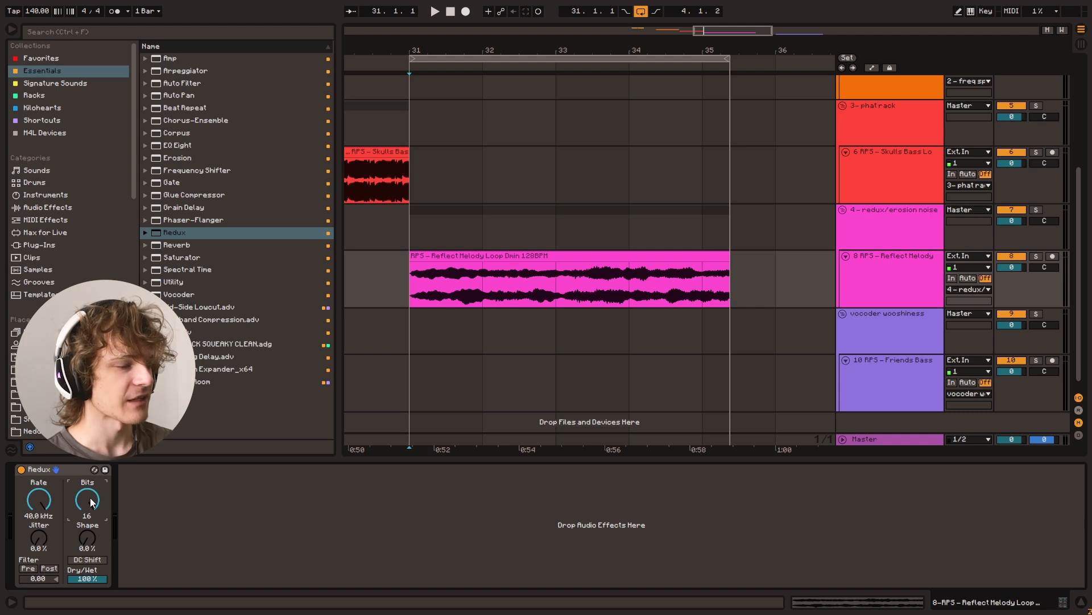
left_click(412, 296)
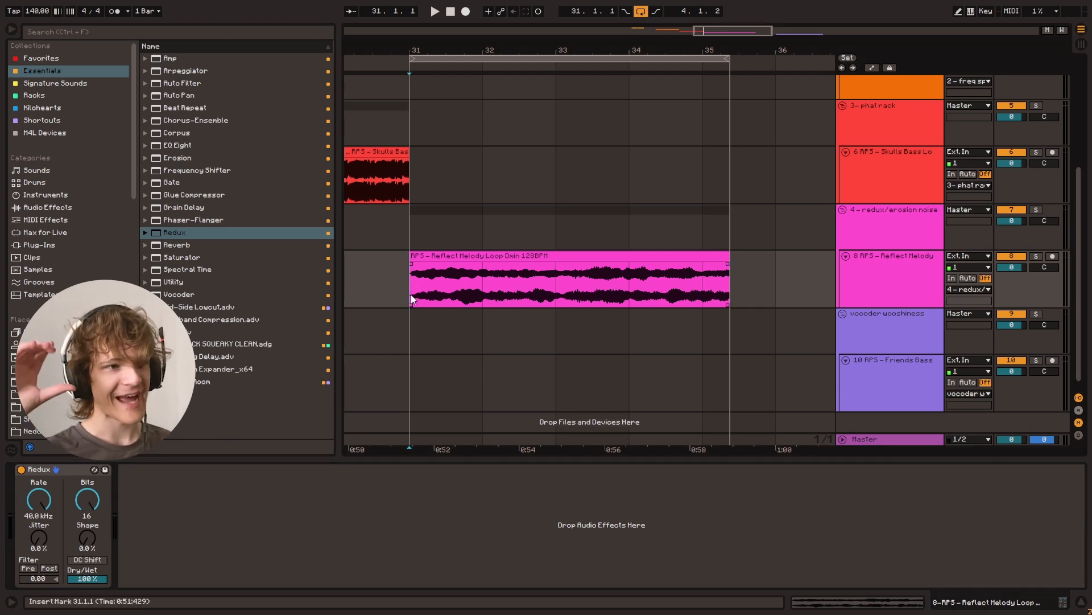
key("space")
mouse_move(87, 500)
left_mouse_down()
mouse_move(87, 523)
mouse_move(91, 498)
left_mouse_up()
key("space")
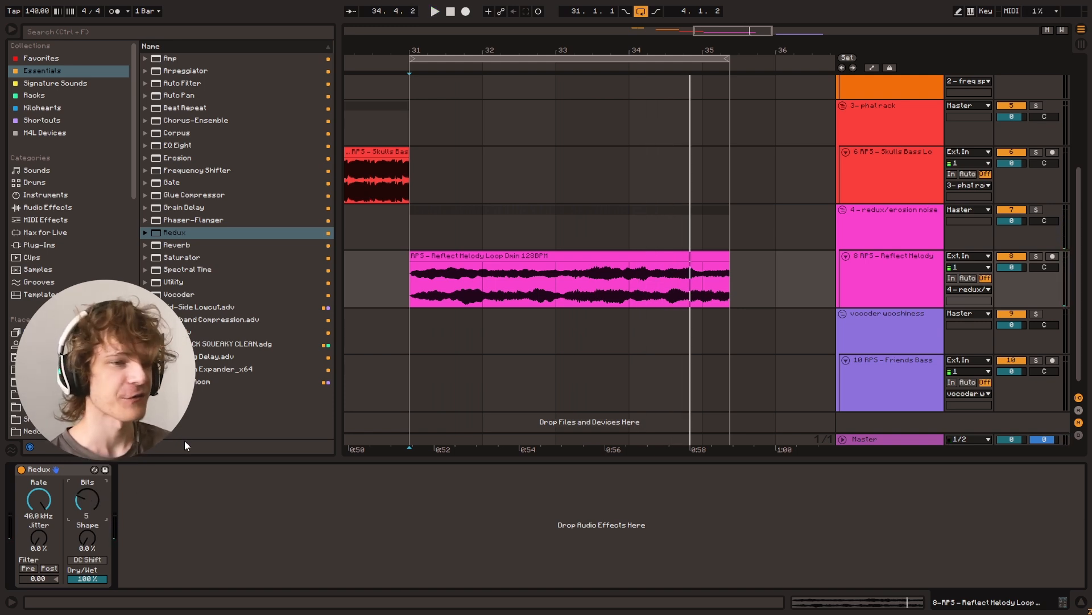
Step: Set Redux's Bits to 6 and audition the Reflect Melody Loop from 31.1.1
key("space")
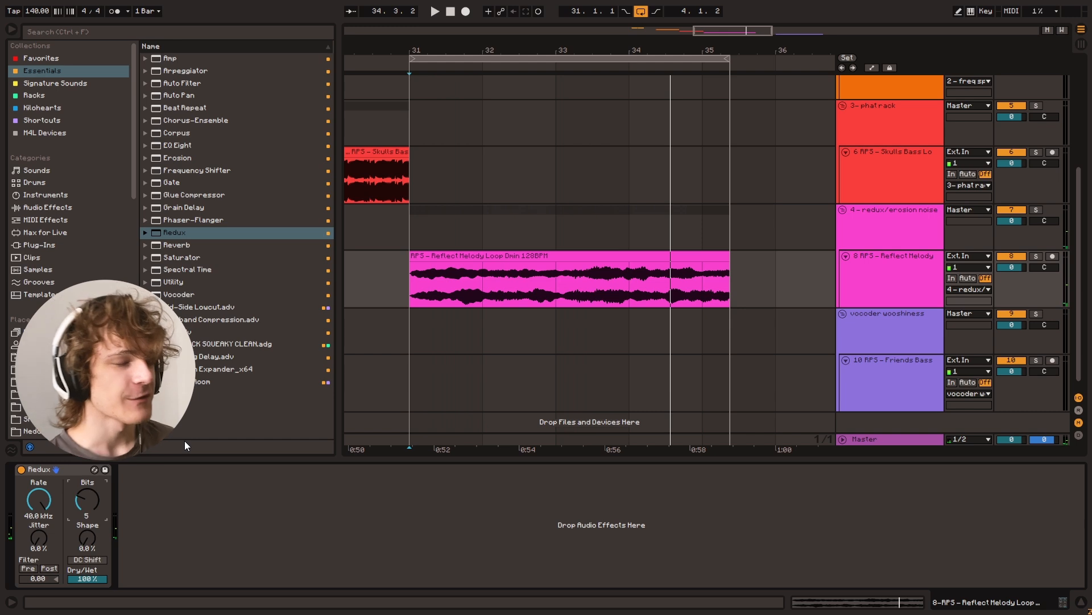
key("space")
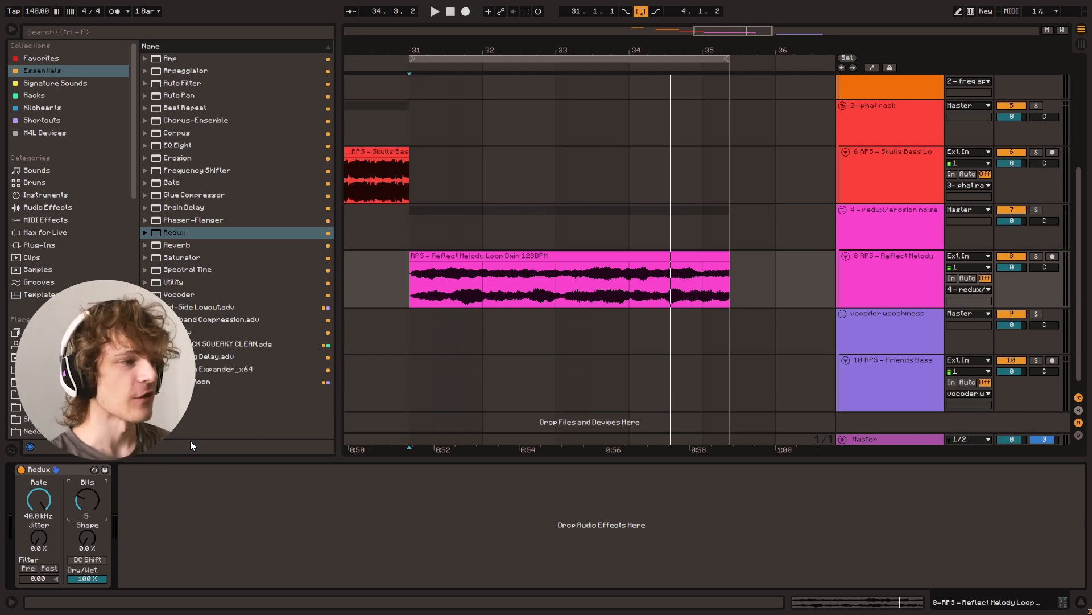
left_click(415, 279)
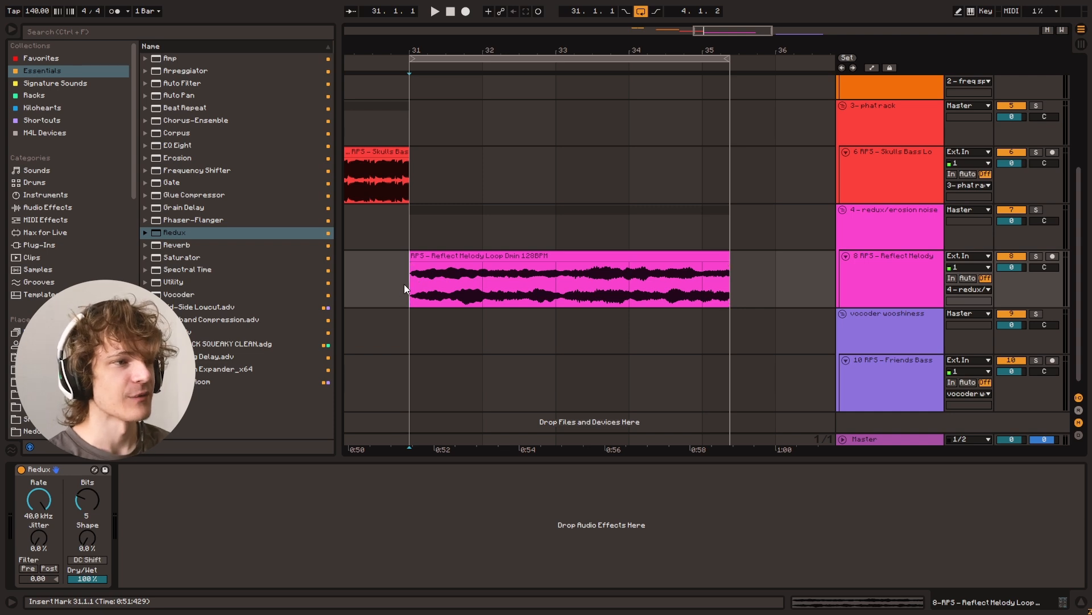
key("space")
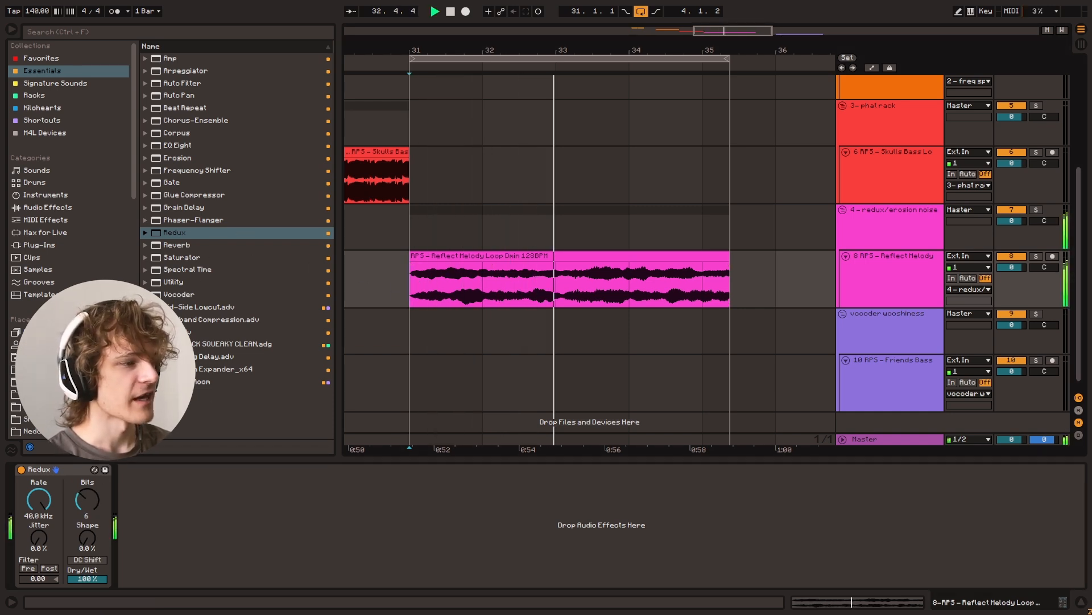
Step: Add Erosion after Redux in Wide Noise mode with the amount at 83.6, and bypass Redux
double_click(184, 160)
left_click(176, 547)
left_click_drag(188, 535, 184, 509)
key("space")
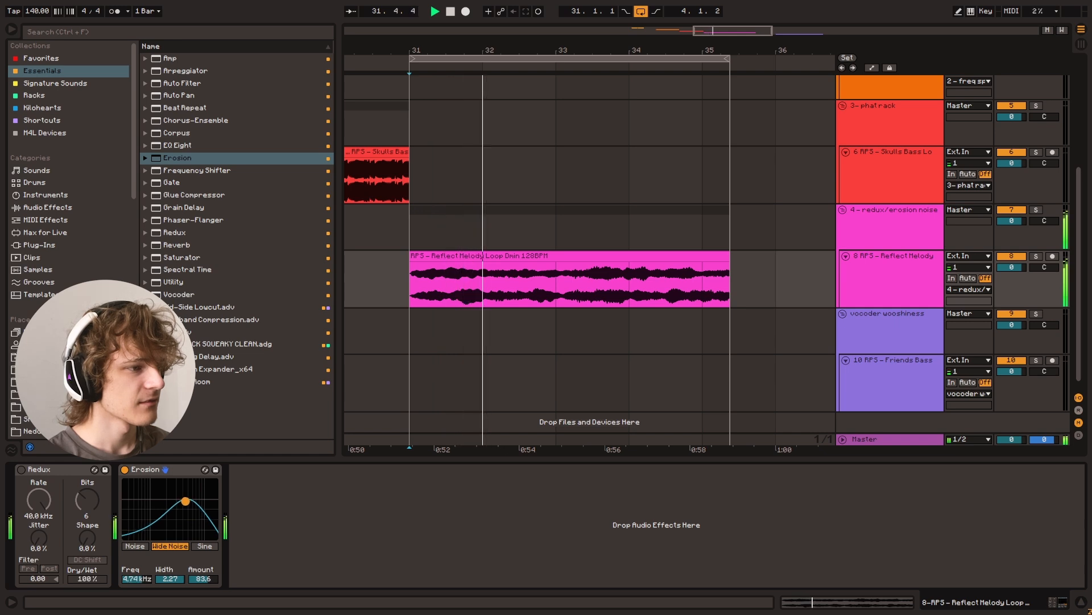
Step: Lower Erosion's amount to 57.6 and switch it to Noise mode while auditioning the Reflect Melody Loop
key("space")
left_click_drag(182, 503, 185, 507)
key("space")
left_click(135, 547)
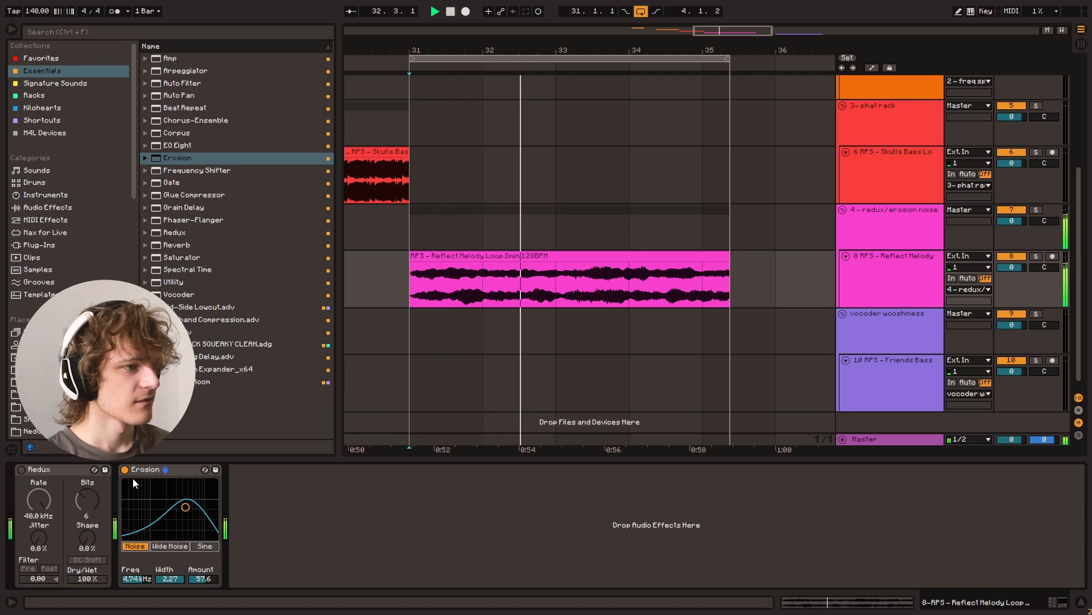
double_click(200, 271)
key("space")
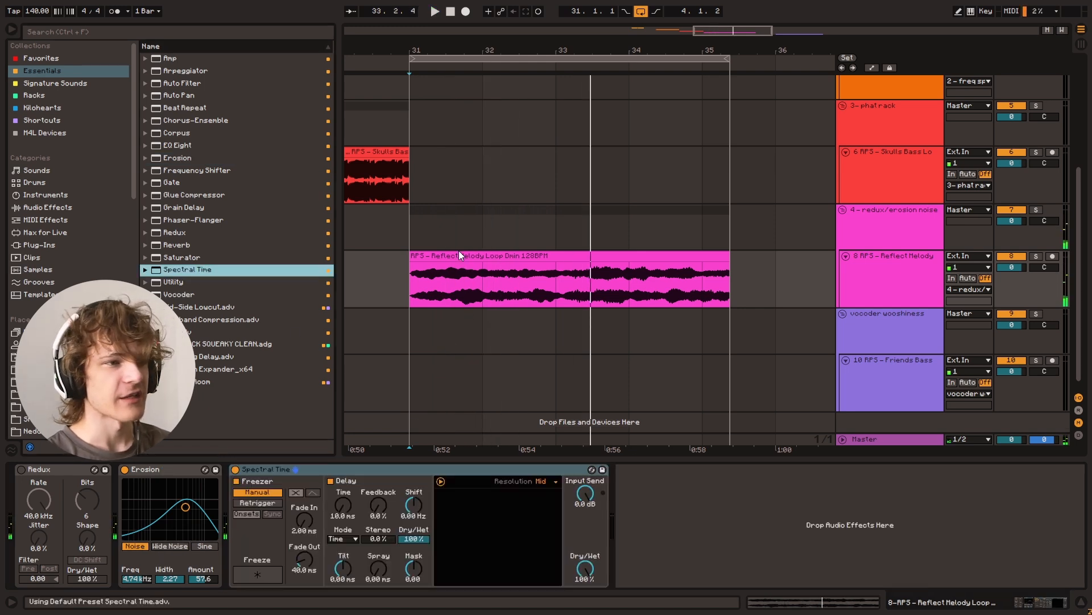
key("ctrl+z")
left_click(415, 289)
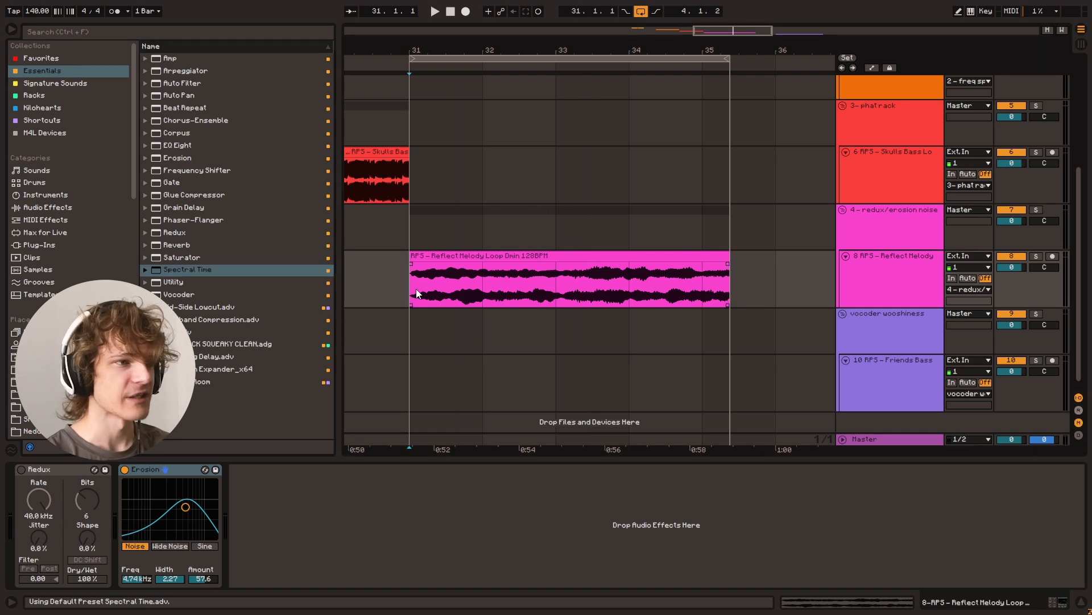
Step: Add Spectral Time after Erosion, set its delay Spray to 17.0 ms, and compare the loop with it bypassed and on
double_click(195, 269)
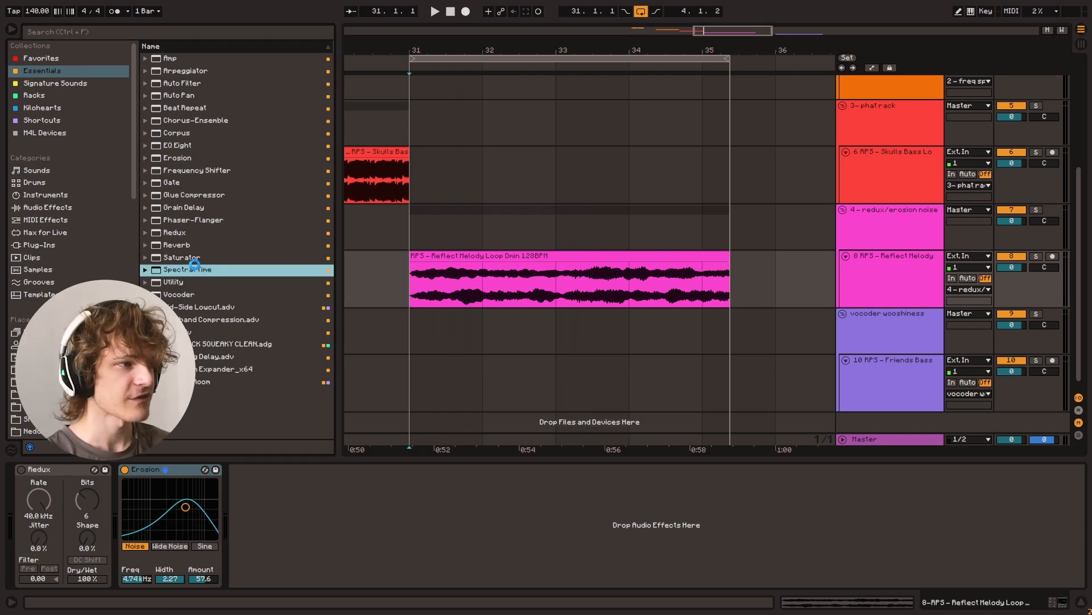
mouse_move(378, 568)
left_mouse_down()
mouse_move(378, 558)
mouse_move(380, 569)
left_mouse_up()
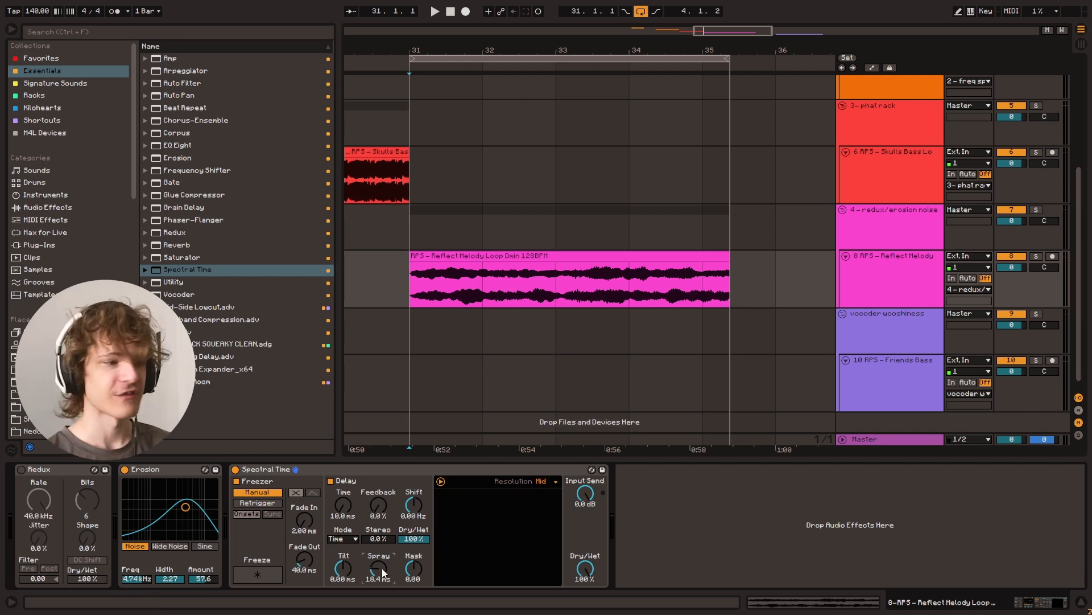
left_click(235, 469)
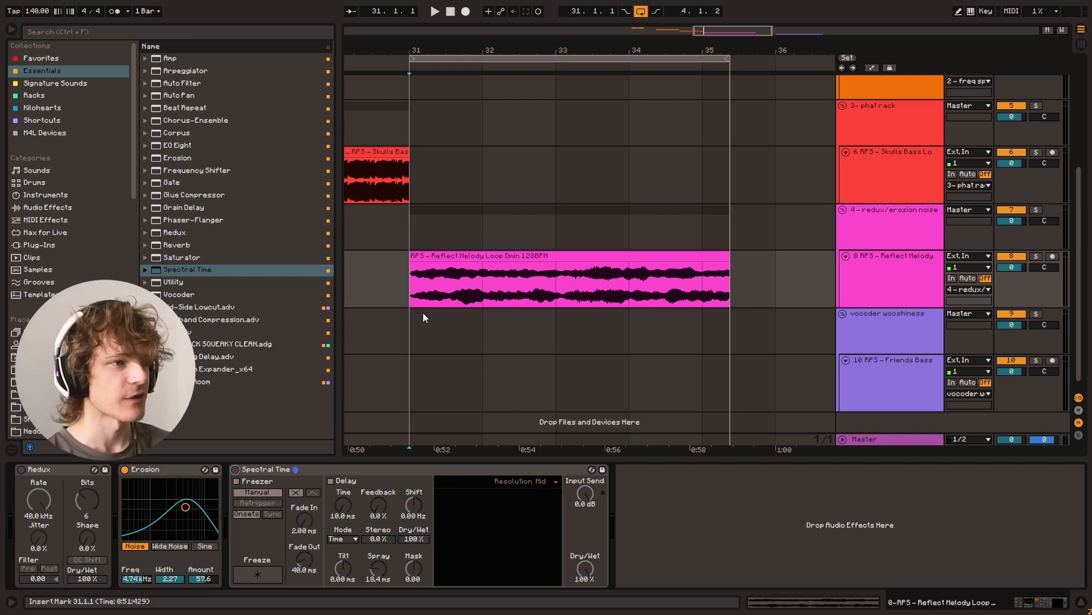
key("space")
left_click(235, 469)
left_click_drag(379, 567, 379, 572)
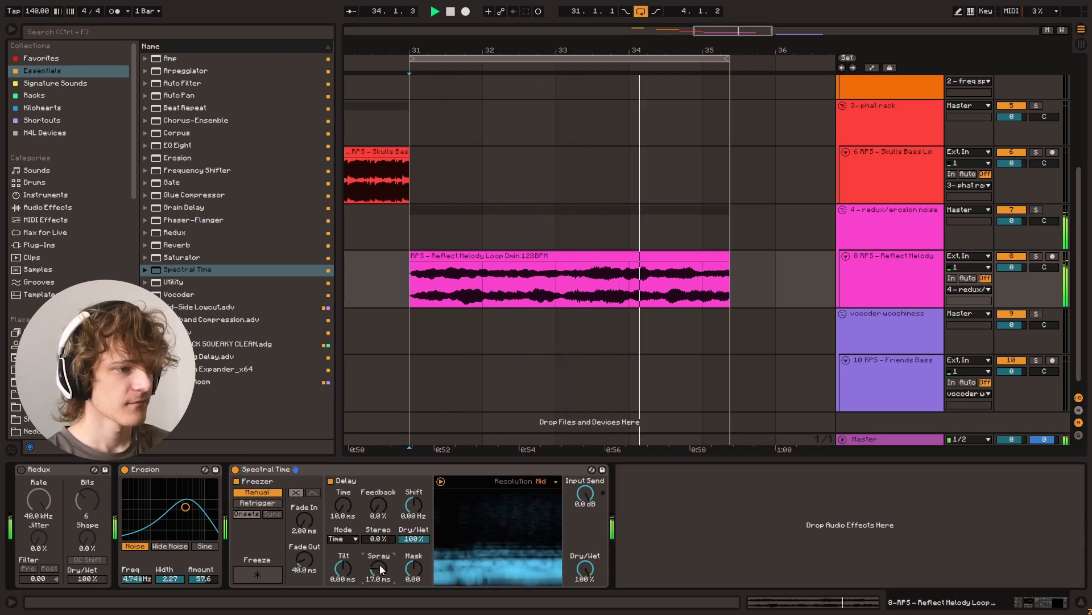
key("space")
Step: Delete Spectral Time from the Reflect Melody track, turning Redux back on and bypassing Erosion
left_click(296, 470)
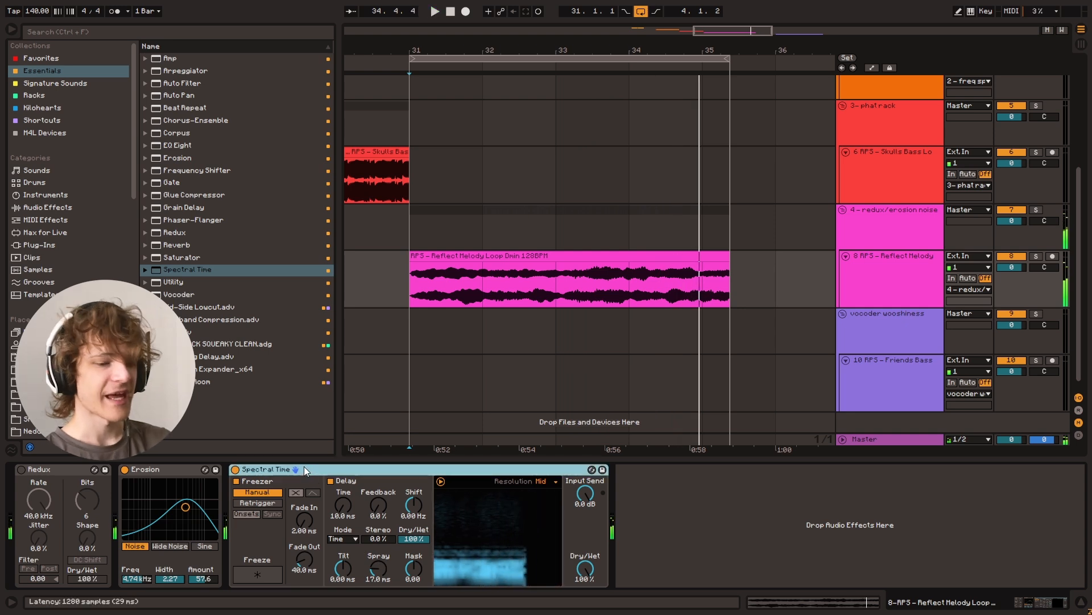
key("Delete")
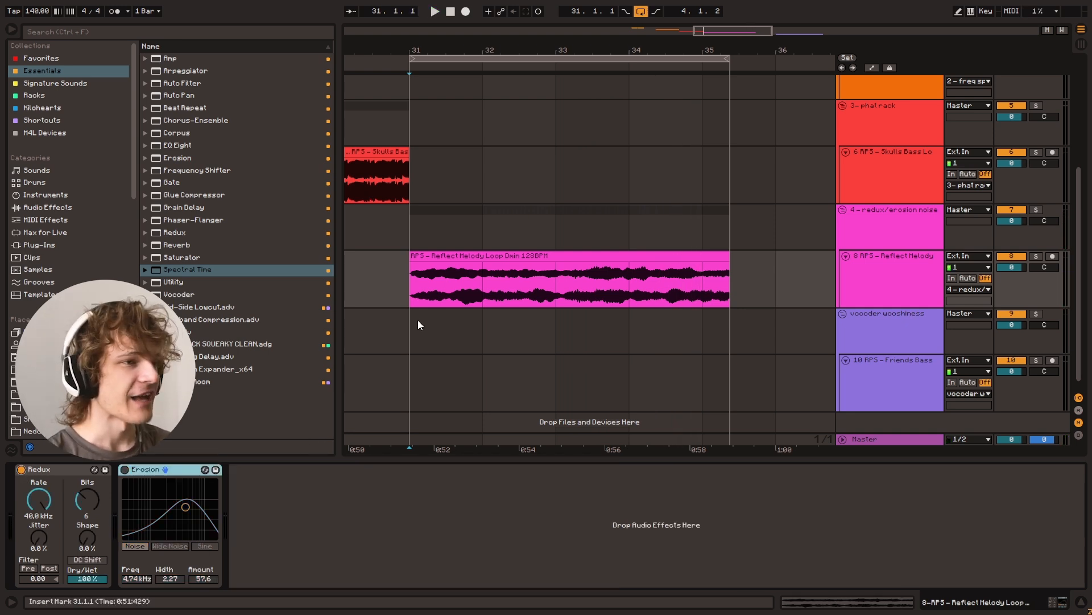
left_click(421, 287)
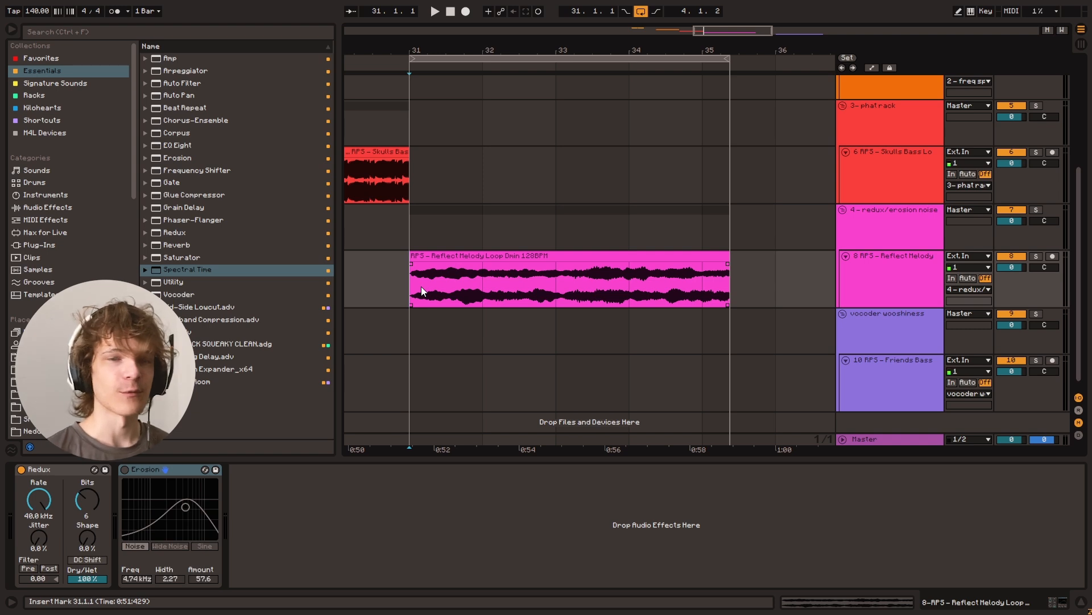
Step: Loop the Friends Bass Loop clip from bar 37 to 41 and play it unprocessed
left_click_drag(727, 36, 727, 48)
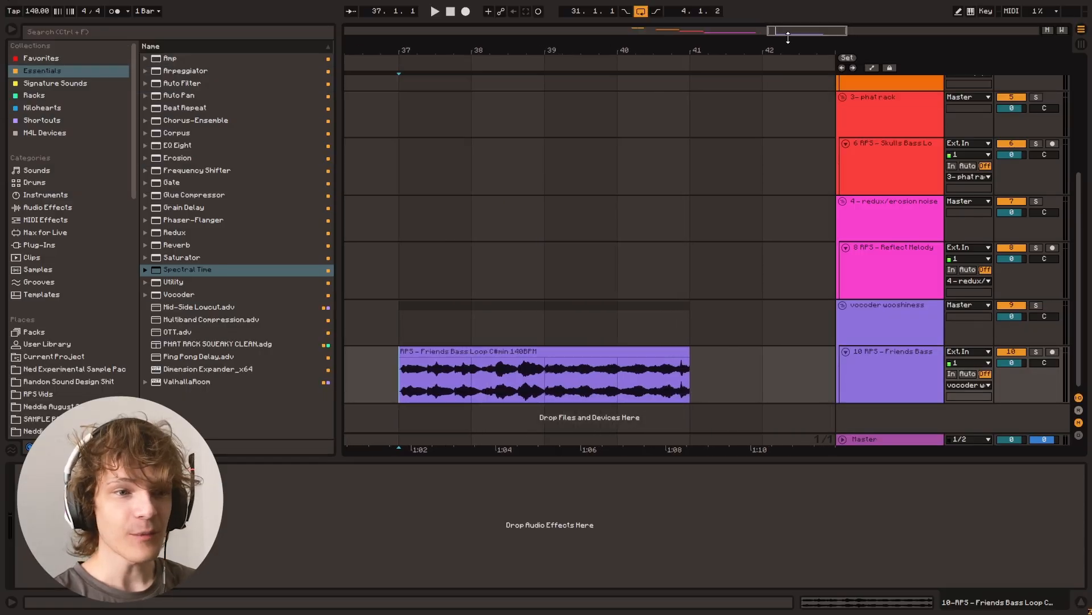
left_click(900, 368)
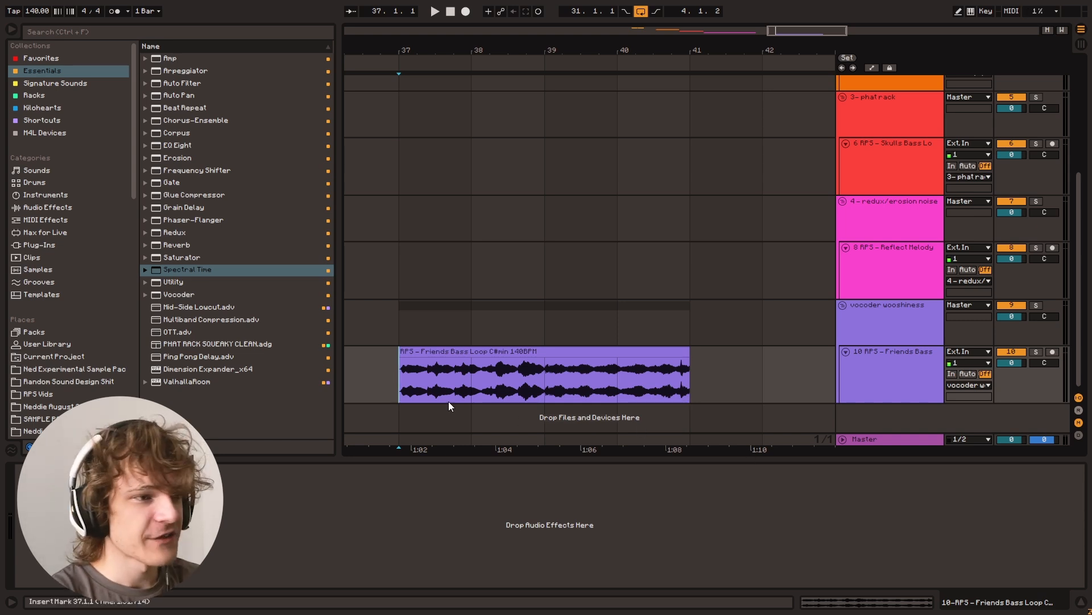
left_click_drag(402, 380, 683, 370)
key("ctrl+l")
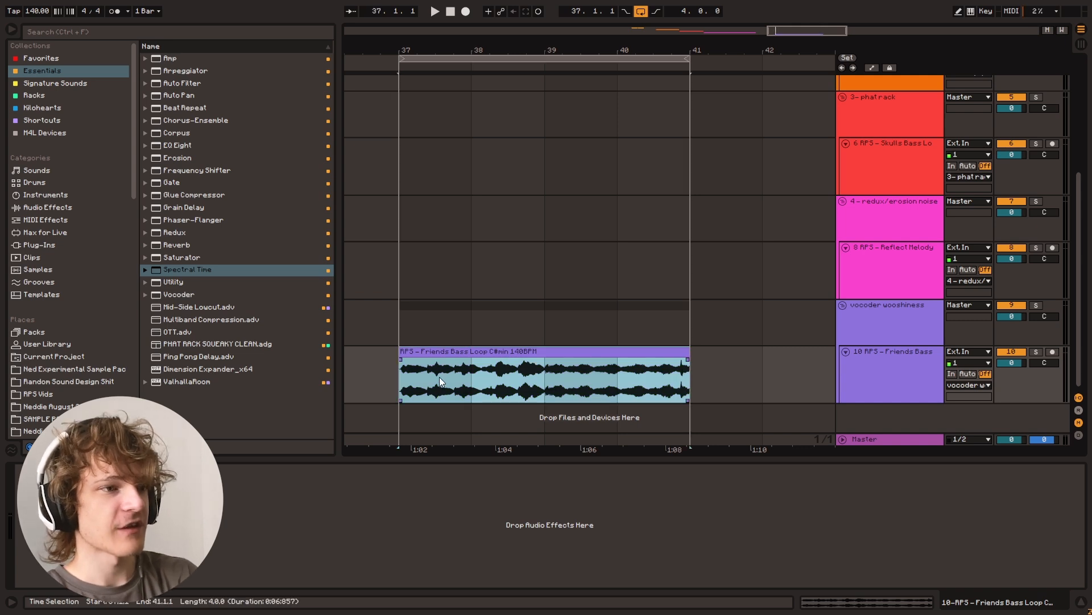
left_click(399, 383)
key("space")
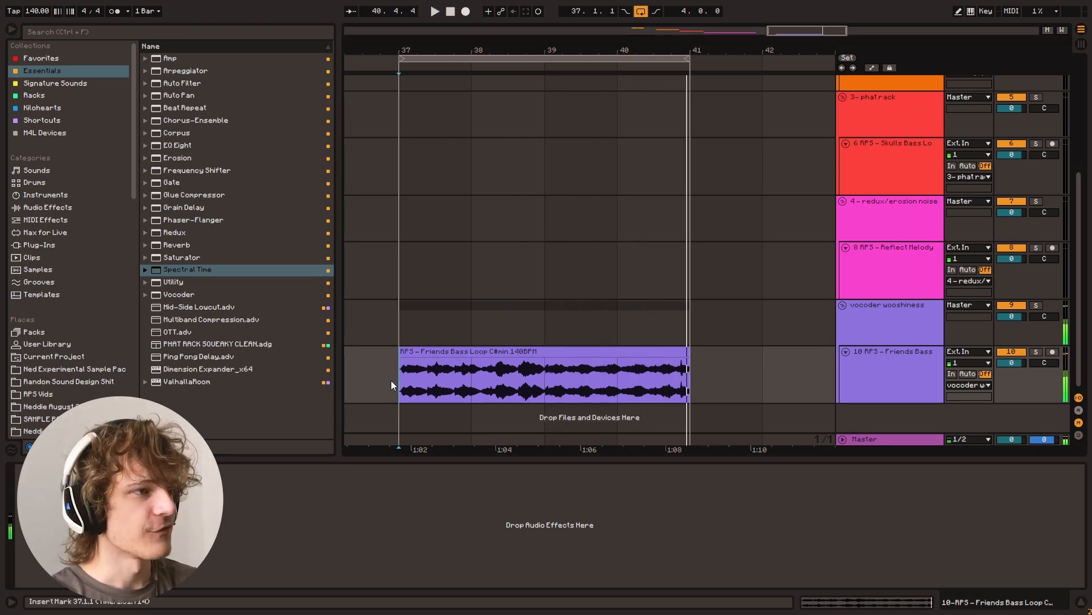
Step: Add a Vocoder to the Friends Bass track and set its carrier to Modulator
double_click(188, 296)
left_click(48, 492)
left_click(67, 494)
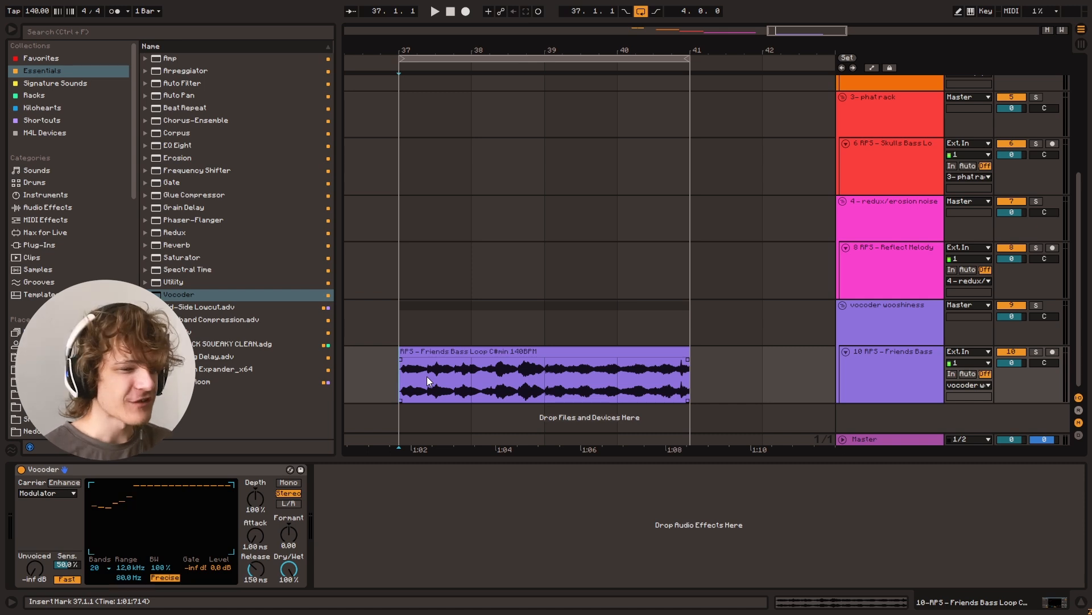
Step: Play the Friends Bass Loop and compare the Vocoder on and bypassed
key("space")
left_click(21, 469)
left_click(21, 469)
key("space")
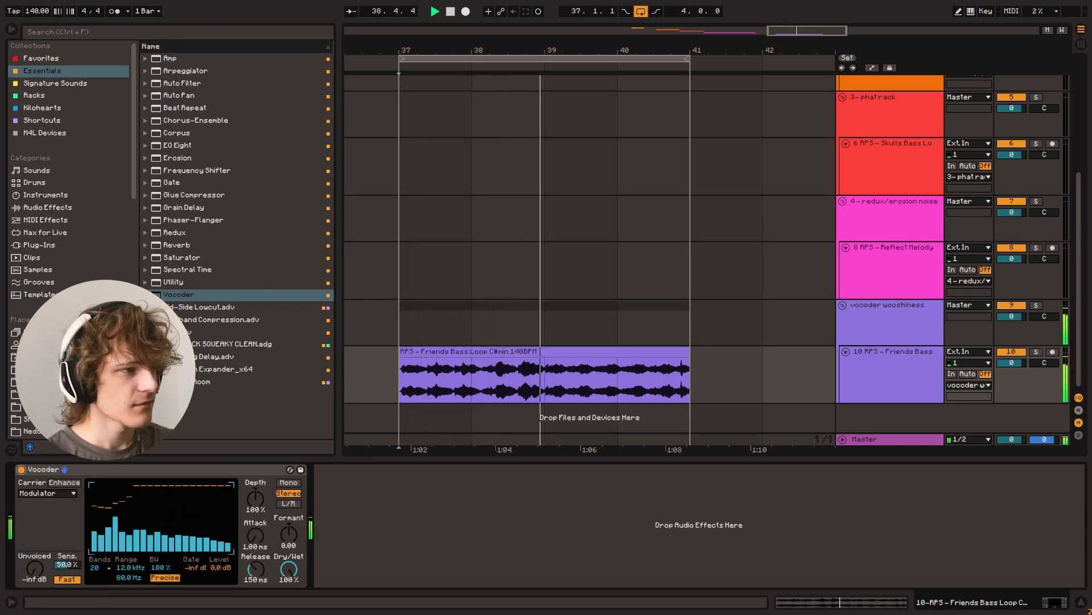
key("space")
Step: Add a Utility after the Vocoder and raise its gain to 8.89 dB
key("Up")
key("Return")
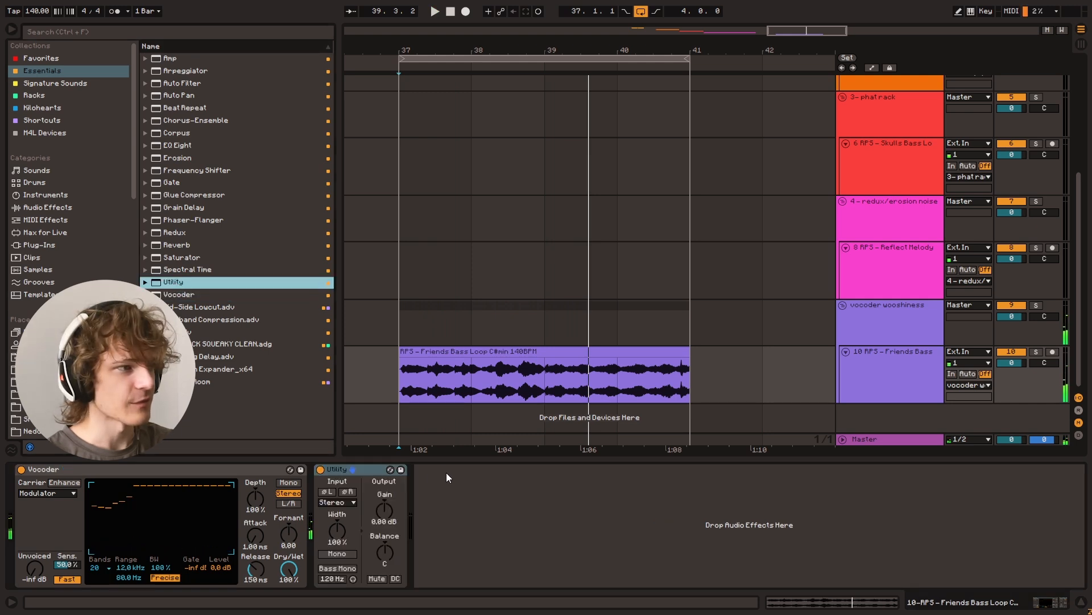
left_click_drag(385, 510, 385, 489)
Step: Audition the Friends Bass Loop through the Utility, with the Vocoder on and bypassed
key("space")
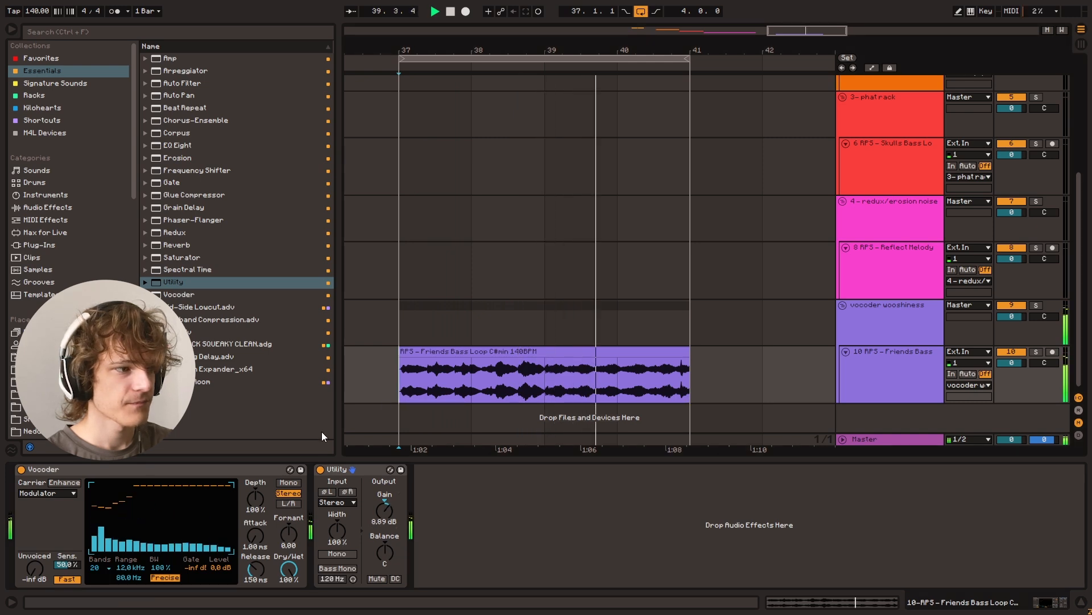
left_click(40, 470)
key("space")
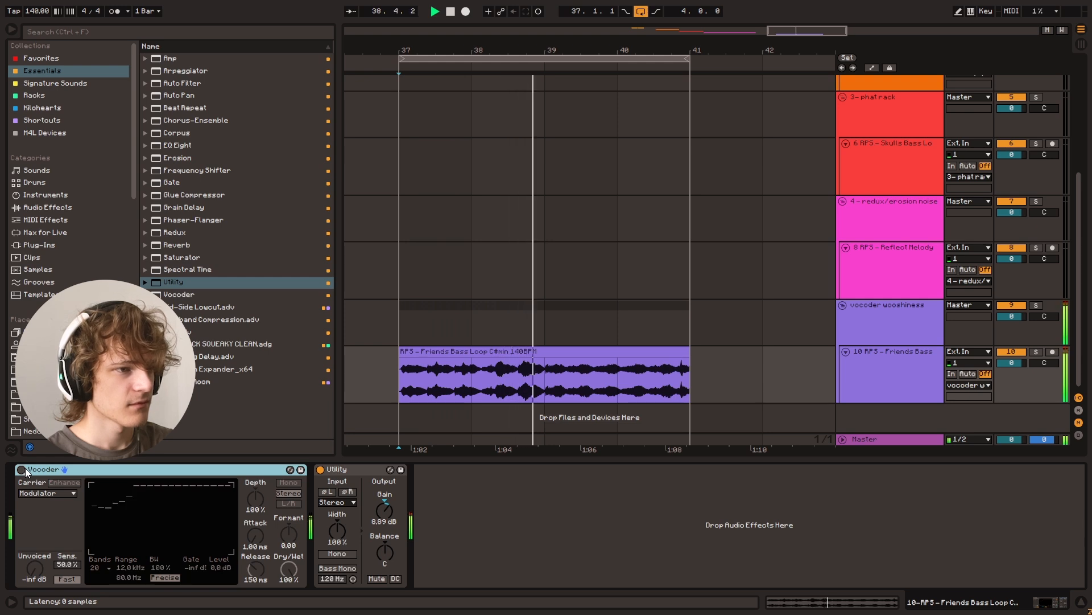
Step: Re-enable the Vocoder and replay the Friends Bass Loop from its start
left_click(25, 469)
left_click(395, 375)
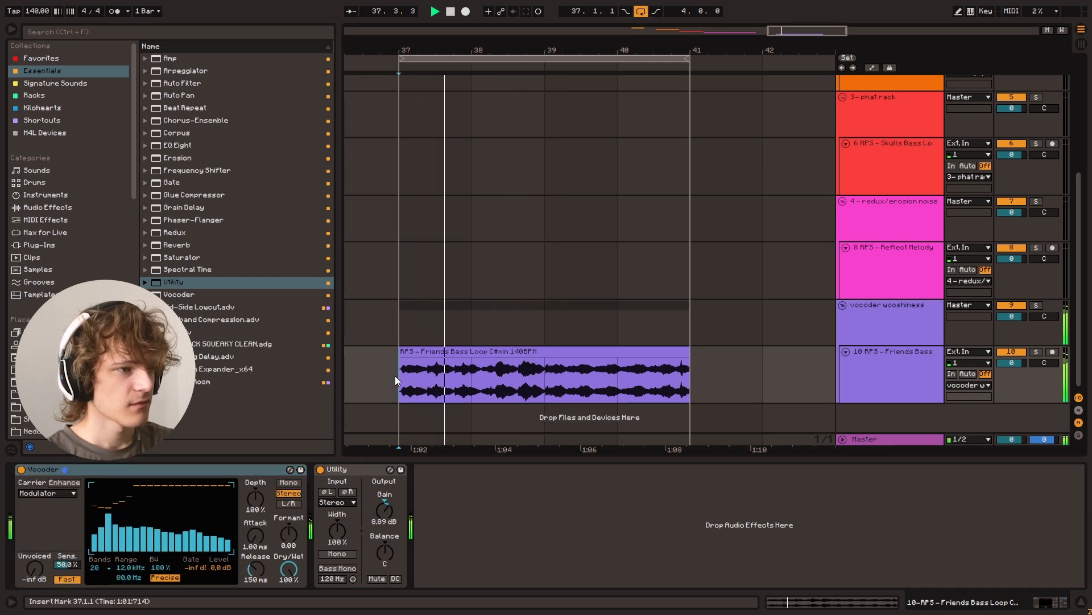
key("space")
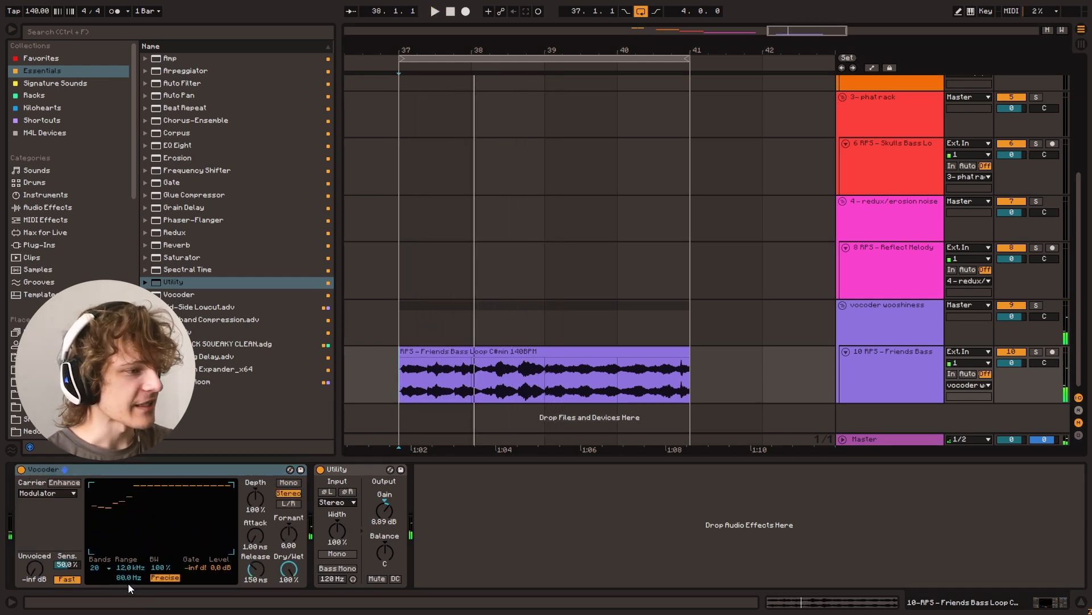
Step: Set the Vocoder's range to 20 Hz–18.0 kHz with all band levels flat at maximum, and audition the loop
left_click_drag(129, 577, 129, 586)
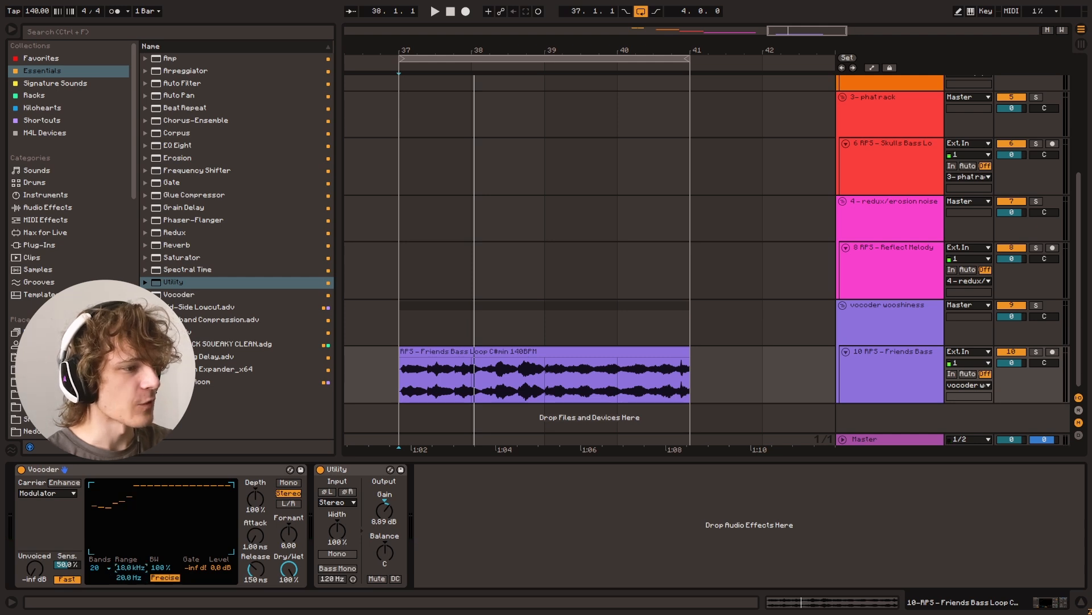
left_click(406, 381)
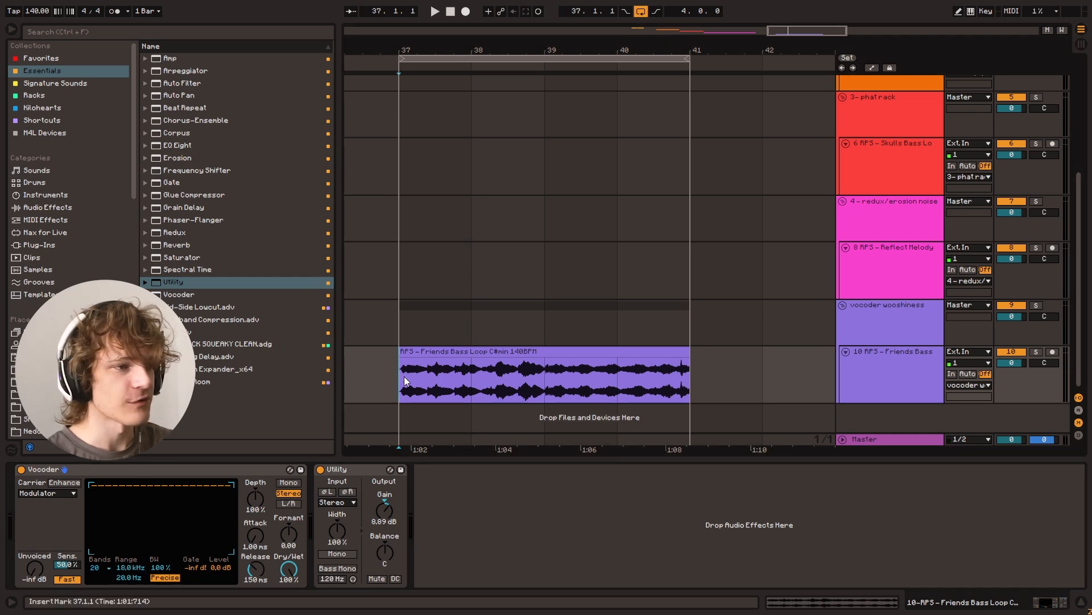
left_click(102, 469)
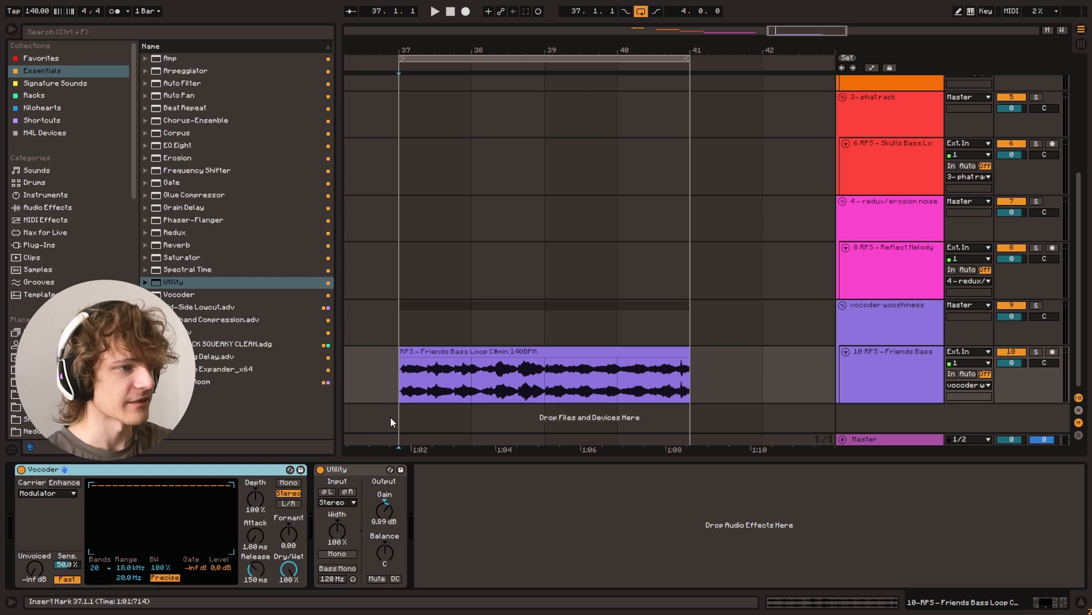
key("space")
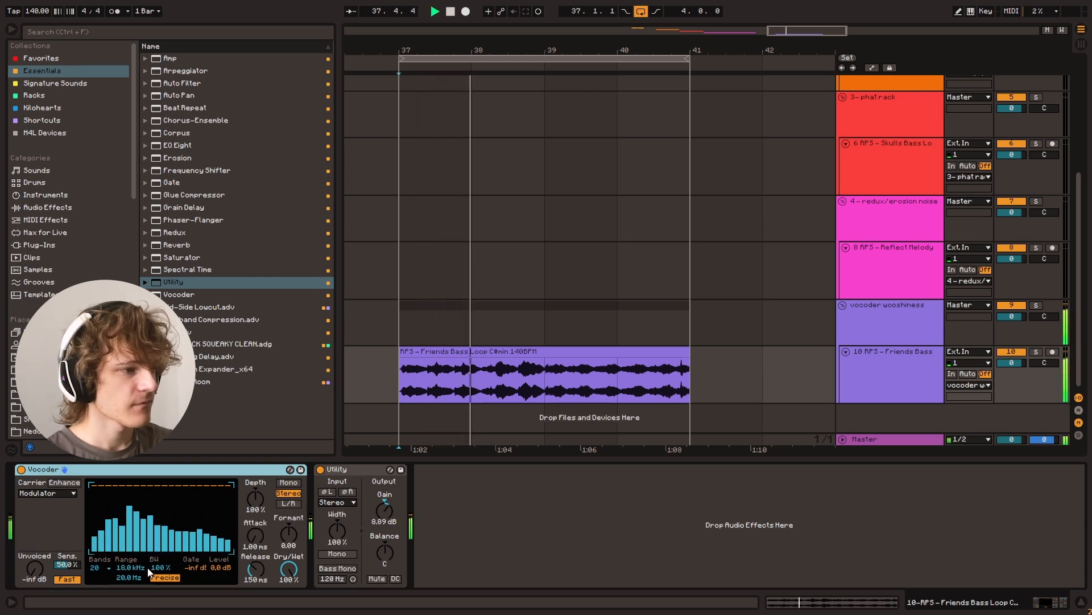
key("space")
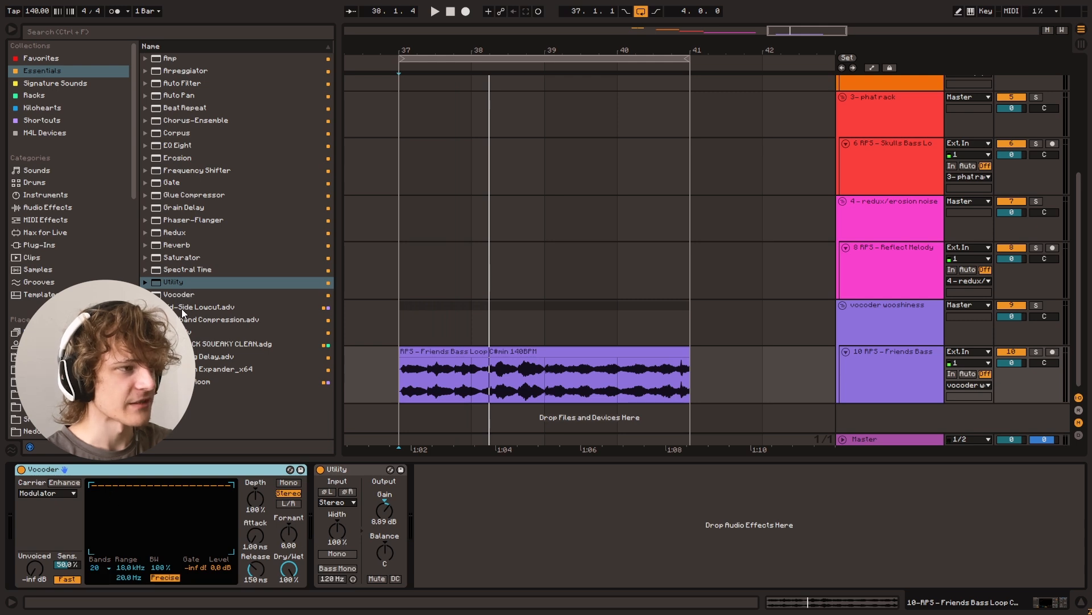
key("Down")
key("Return")
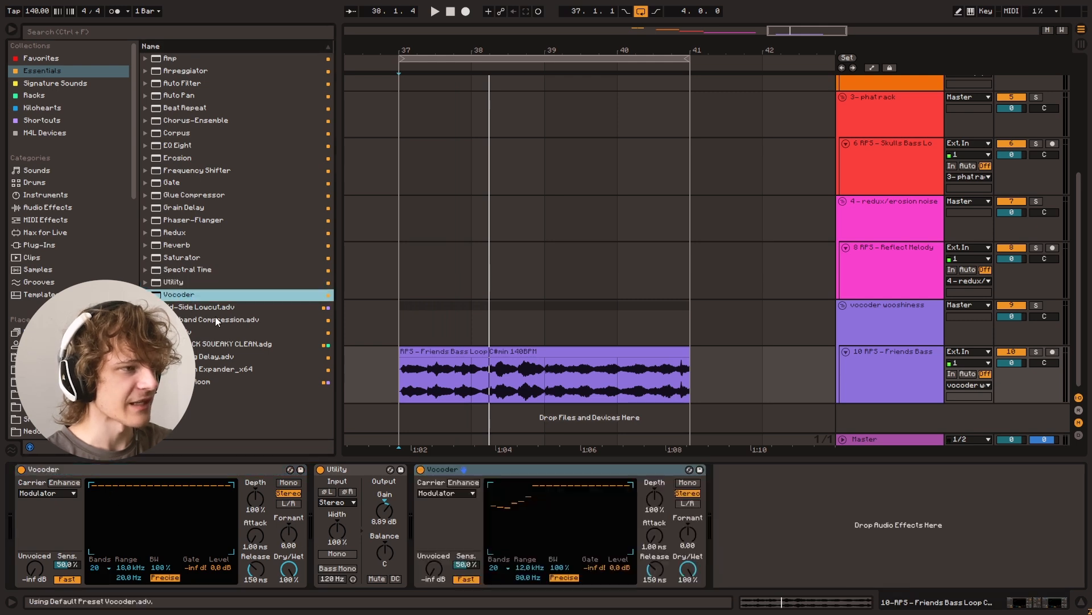
left_click(500, 471)
key("Delete")
Step: Set the Vocoder to 40 bands and audition the loop before and after the change
left_click(402, 415)
key("space")
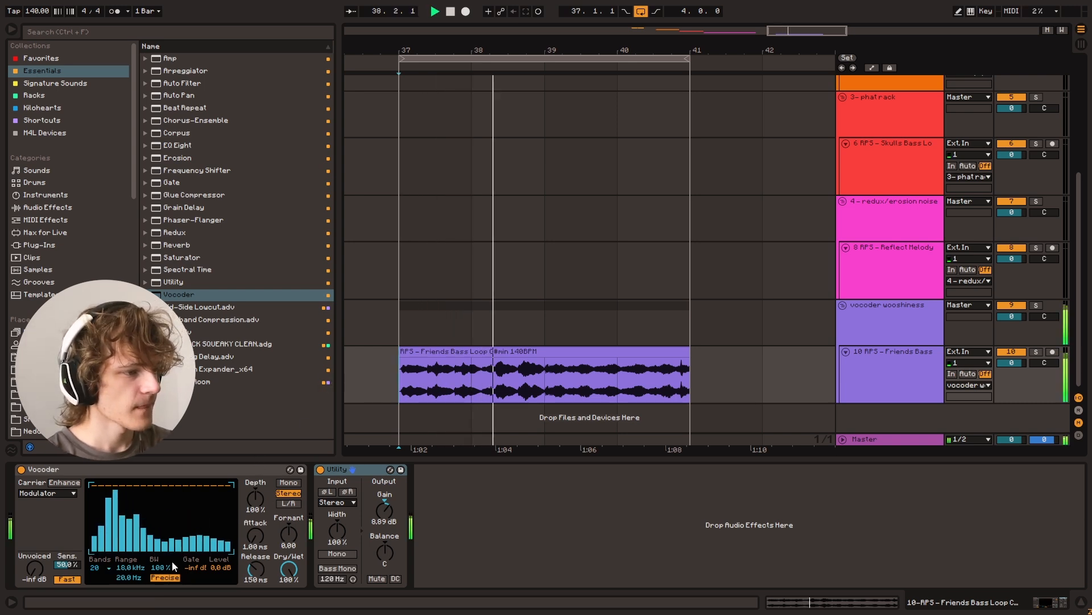
key("space")
left_click(95, 568)
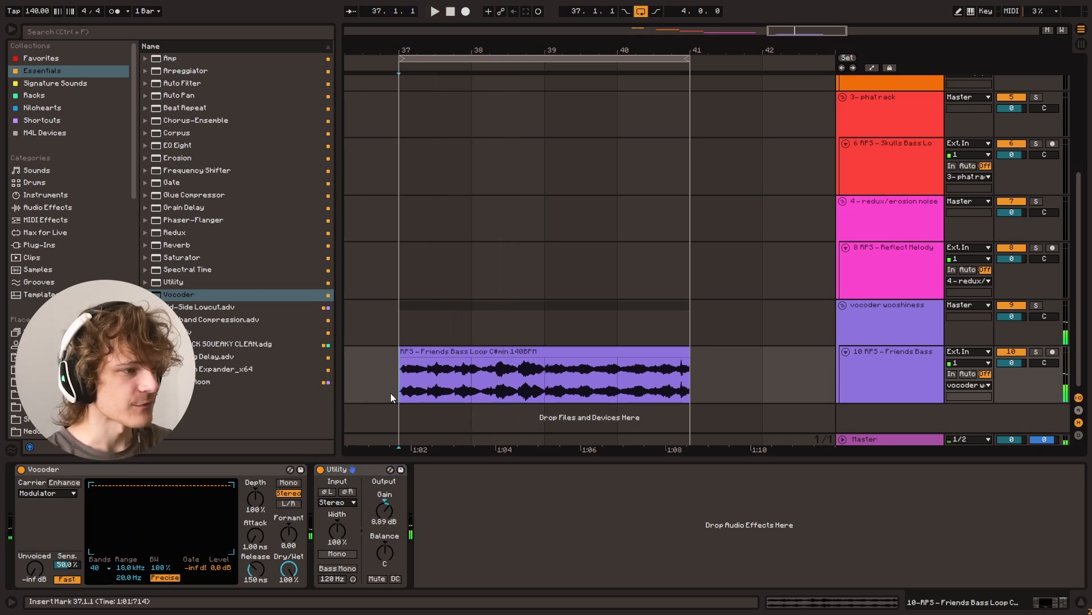
key("space")
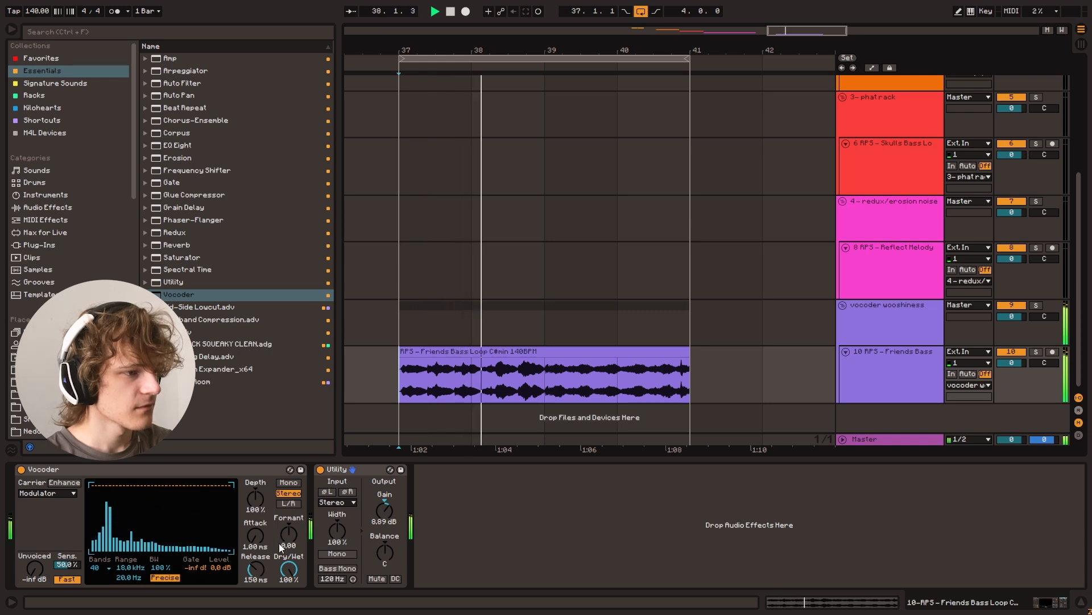
key("space")
Step: Insert an EQ Eight between the Vocoder and Utility, cutting 8.06 dB at 391 Hz and adding a second dip just above 100 Hz
left_click_drag(193, 146, 364, 556)
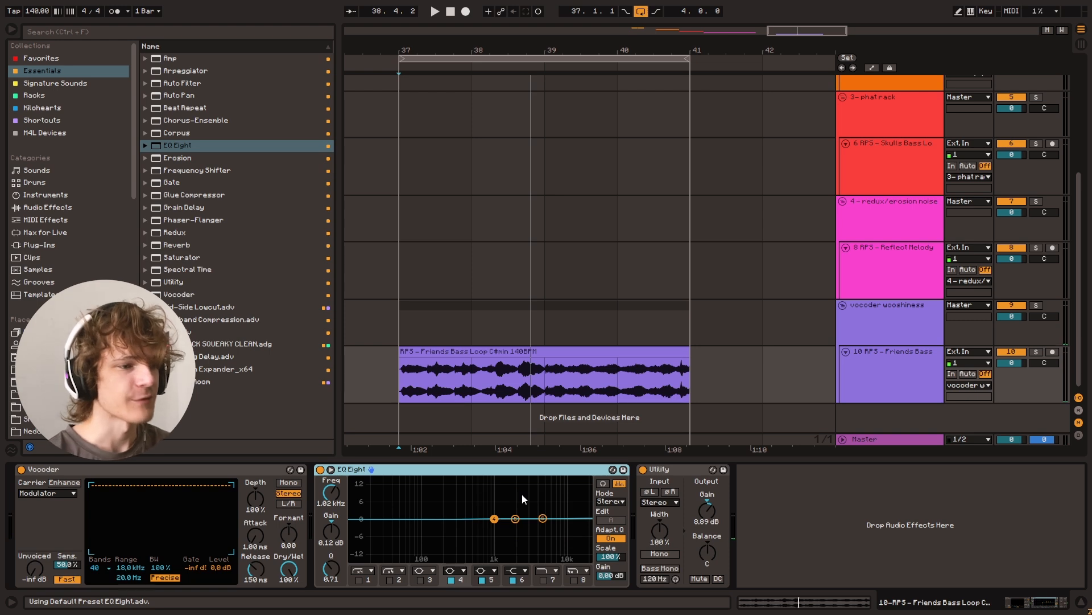
key("space")
left_click_drag(493, 519, 465, 541)
left_click(422, 581)
key("space")
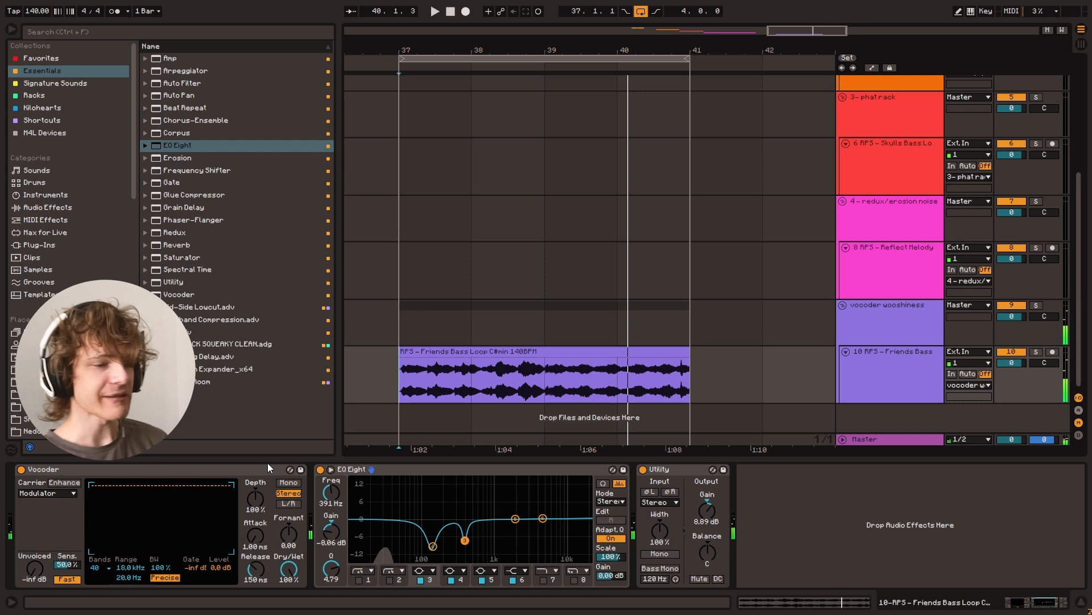
Step: Set the Vocoder's release to 10.0 ms and its depth to 200%, auditioning the loop with each change
left_click(408, 398)
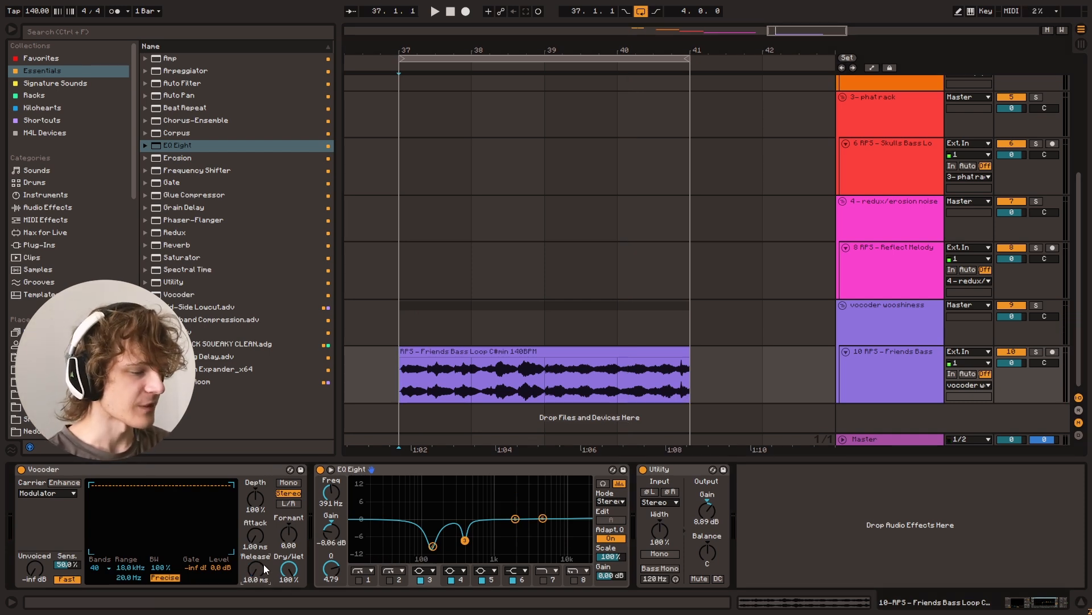
key("space")
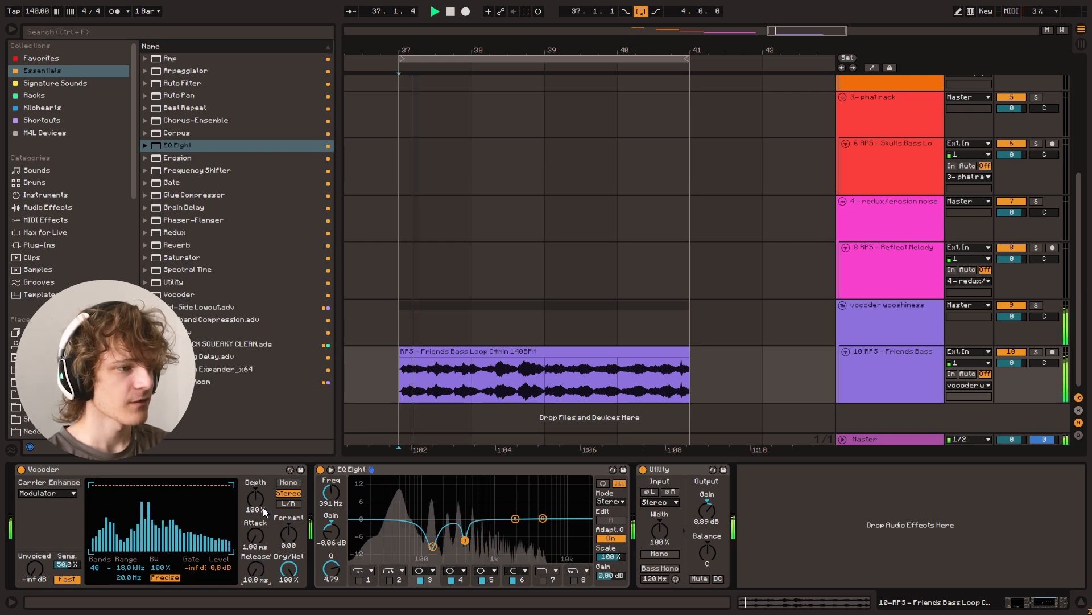
key("space")
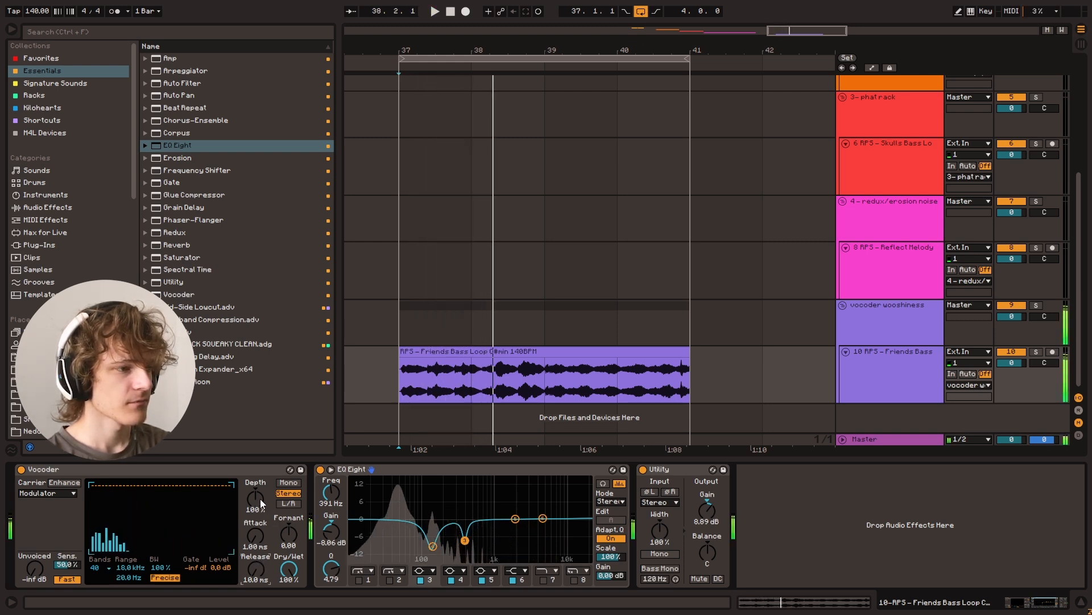
left_click_drag(261, 498, 261, 475)
key("space")
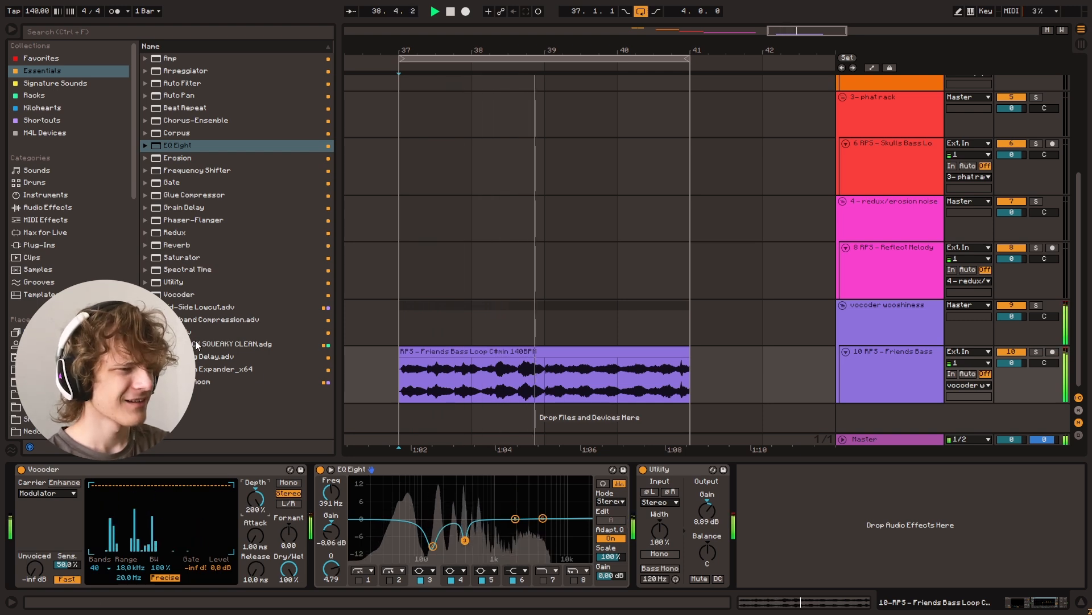
key("space")
Step: Add OTT after the Utility with its output at 16.4 dB, and cut 10.8 dB at 3.30 kHz in the EQ Eight
left_click_drag(196, 331, 973, 555)
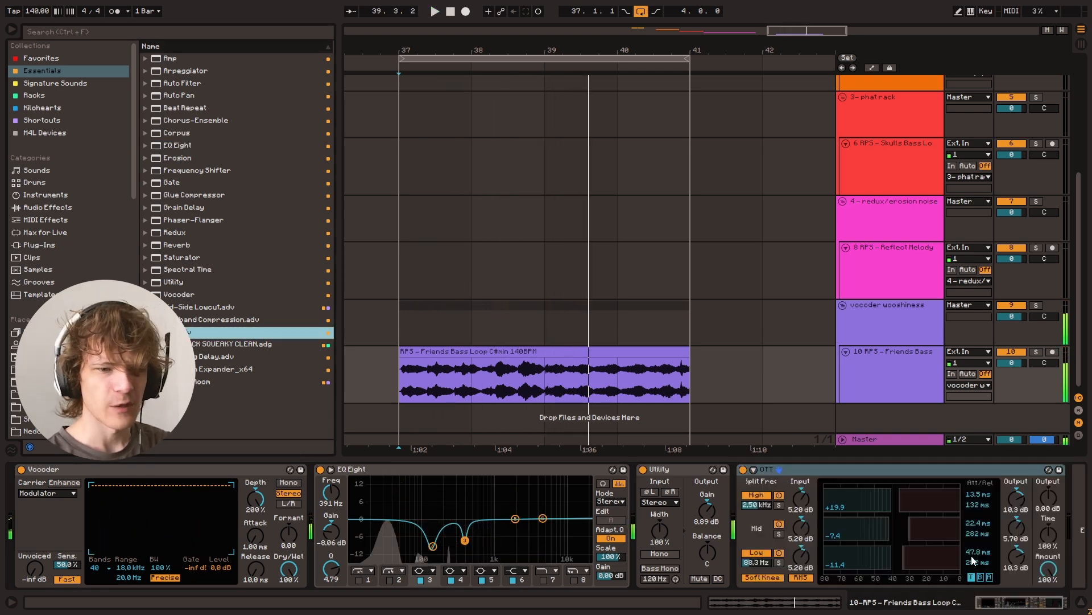
left_click_drag(1058, 546, 1052, 501)
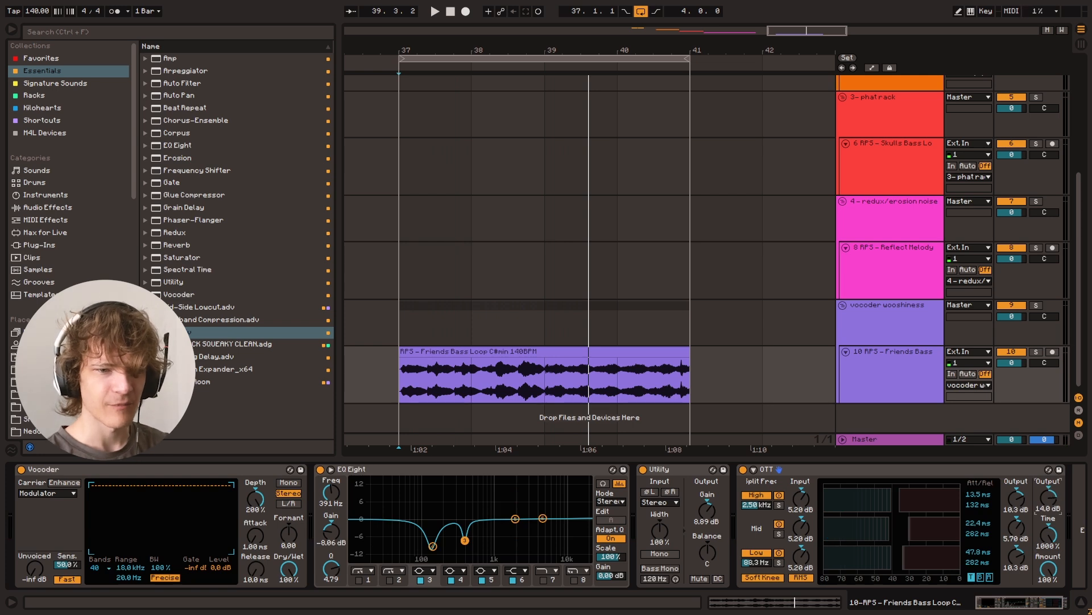
key("space")
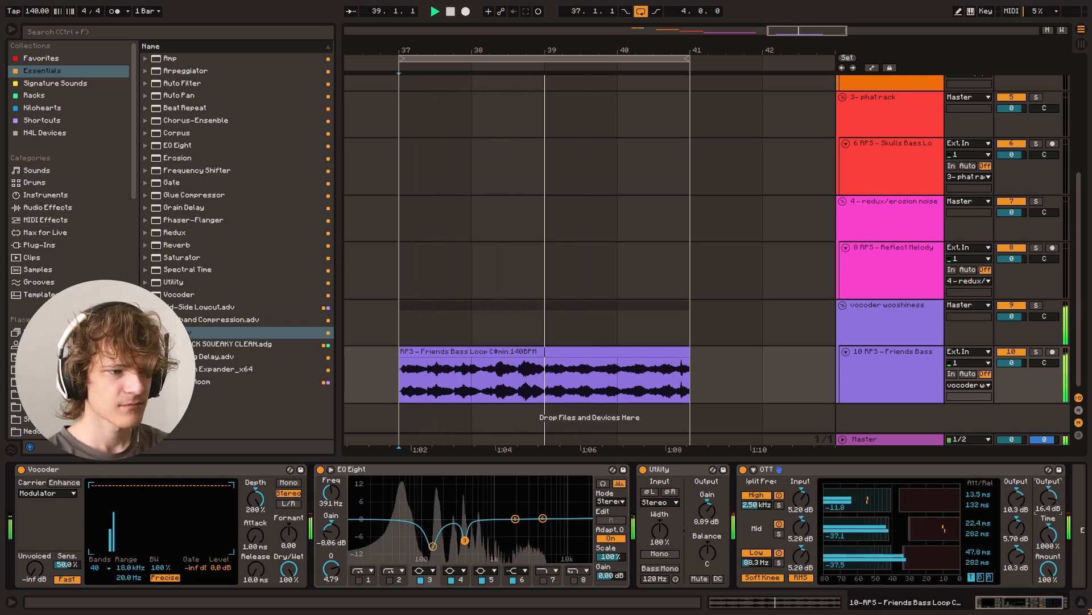
left_click_drag(515, 519, 530, 547)
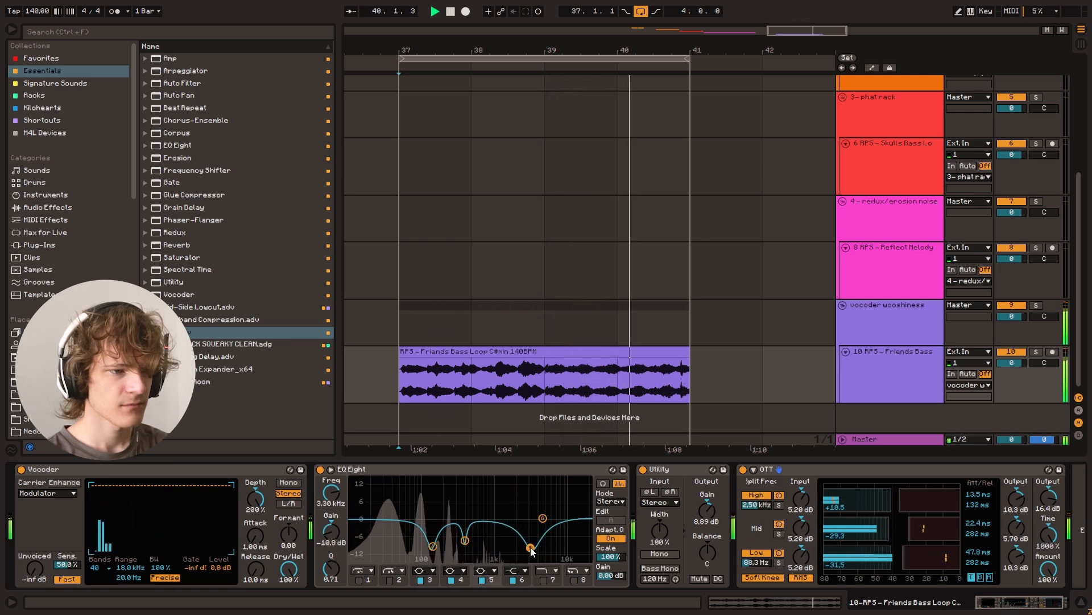
key("space")
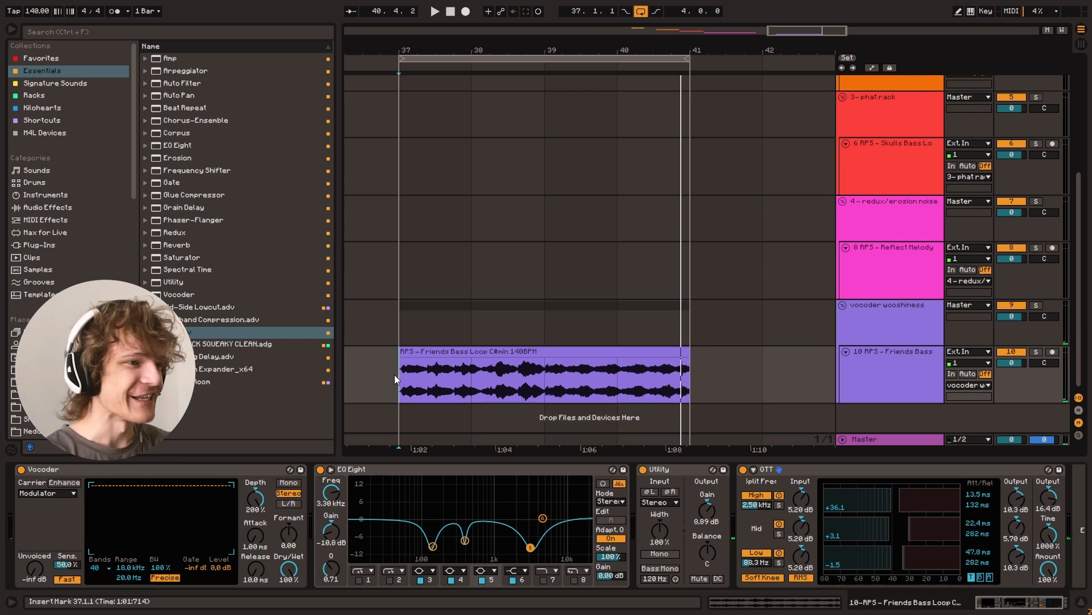
Step: Compare the Vocoder's depth at 0% and 200% on the loop, and lower its formant to -6.20
key("space")
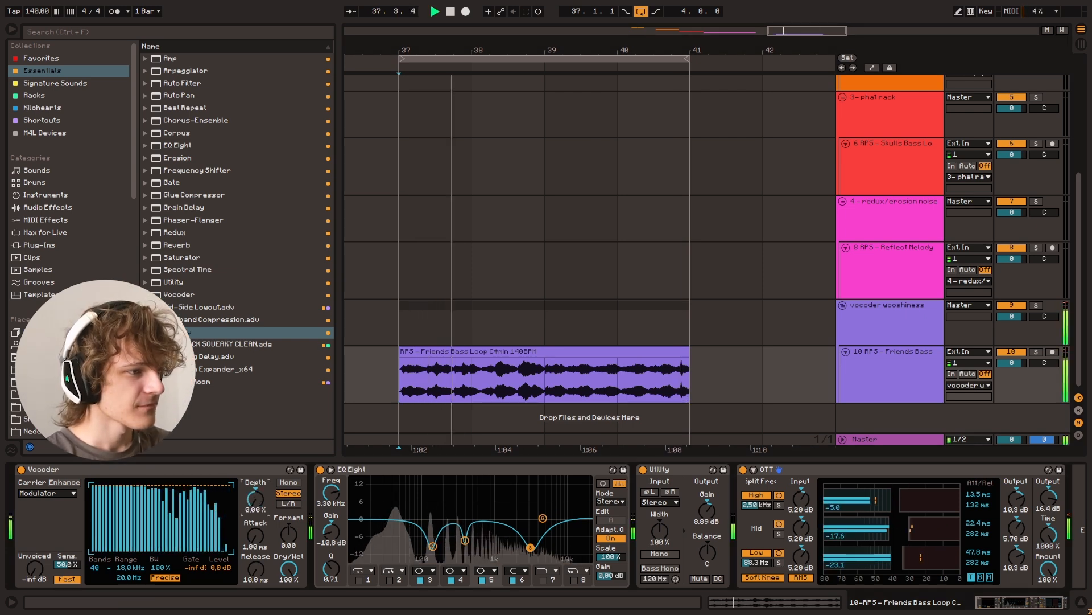
left_click_drag(255, 499, 258, 506)
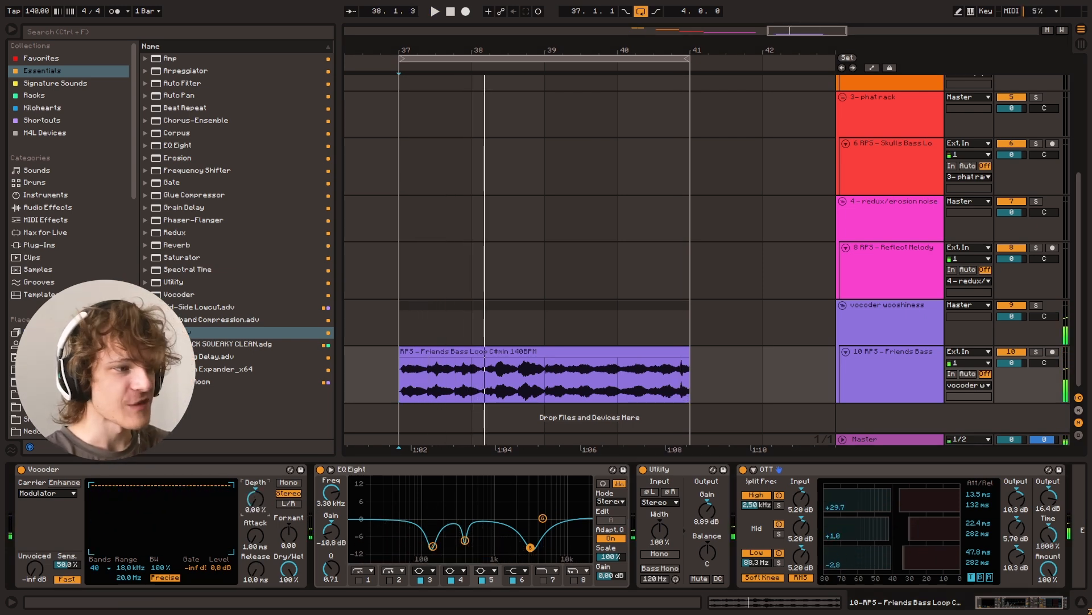
key("space")
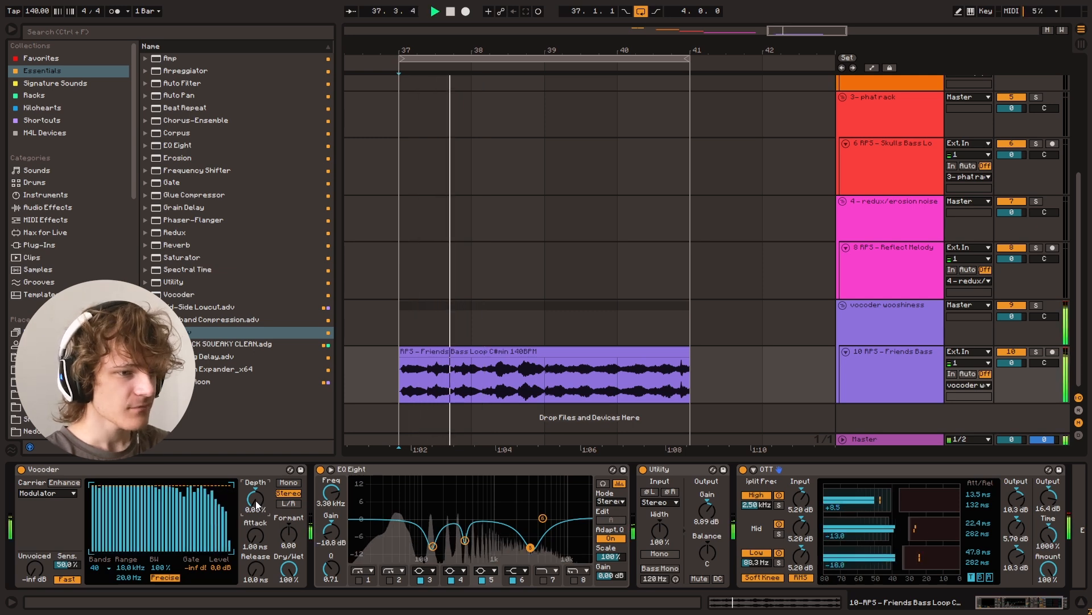
key("space")
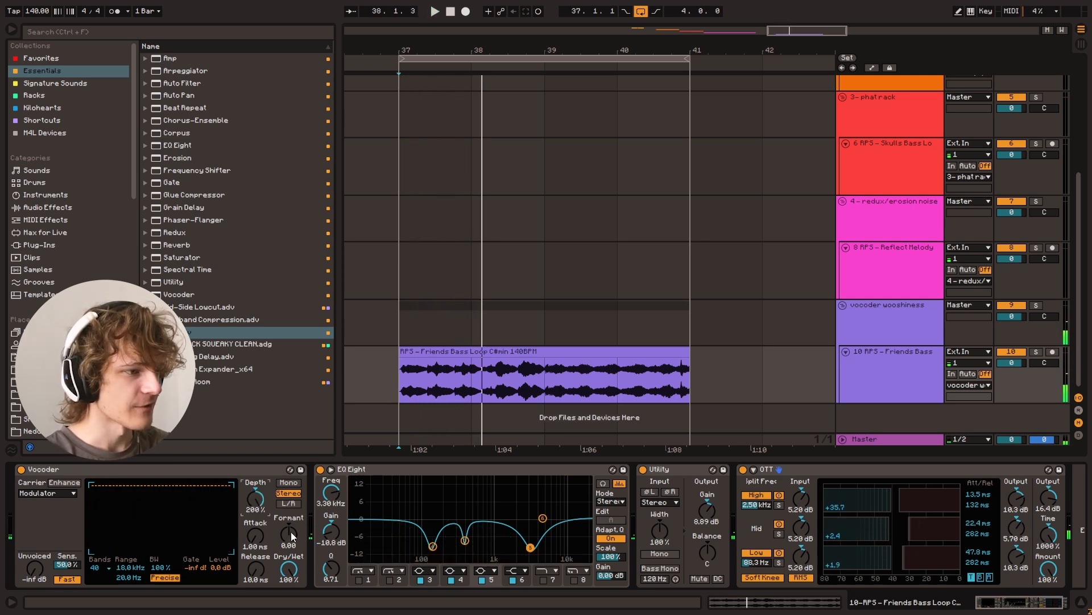
key("space")
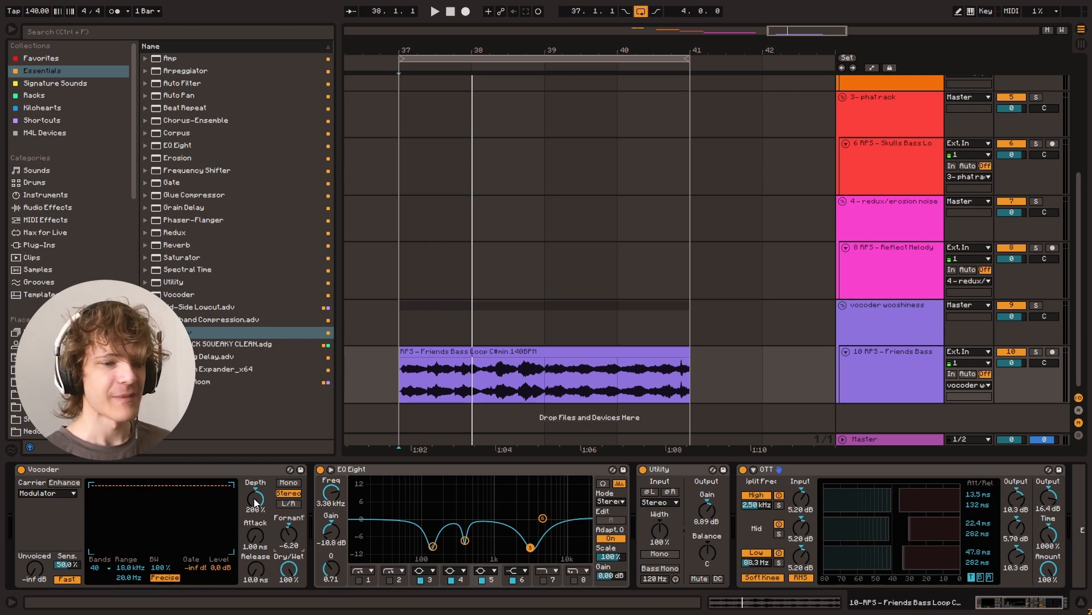
left_click(403, 383)
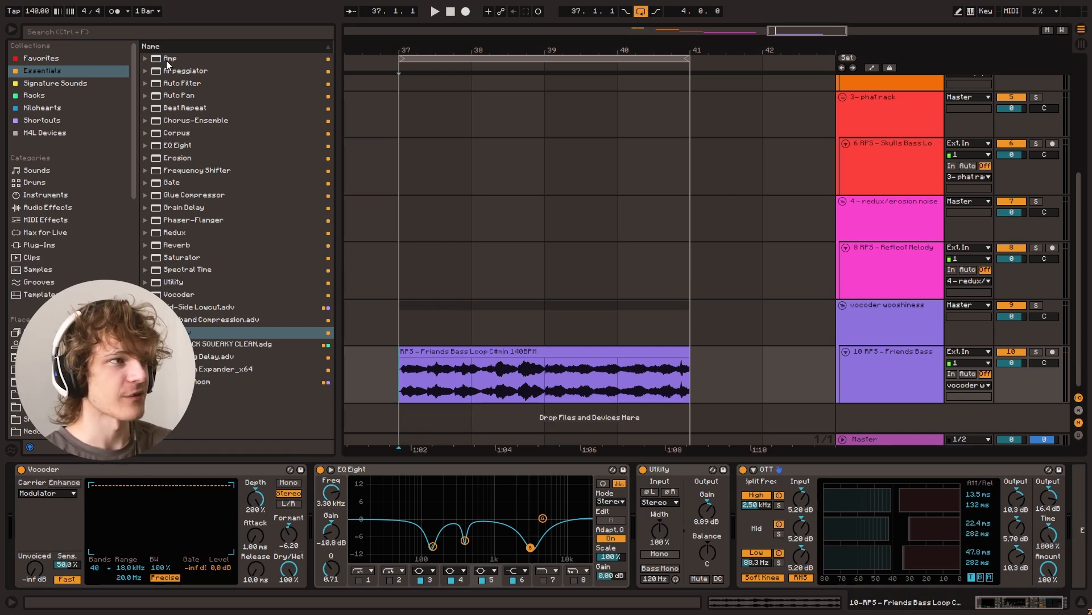
Step: Add an Amp after OTT with an EQ Eight in front of it, and play the loop with both bypassed before reactivating them
double_click(167, 60)
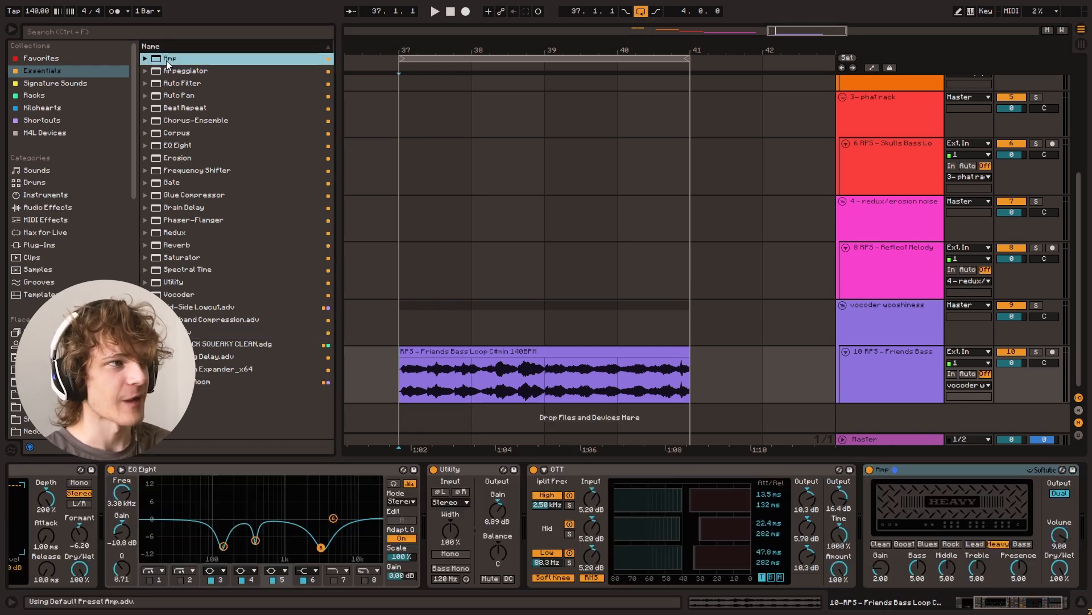
double_click(179, 146)
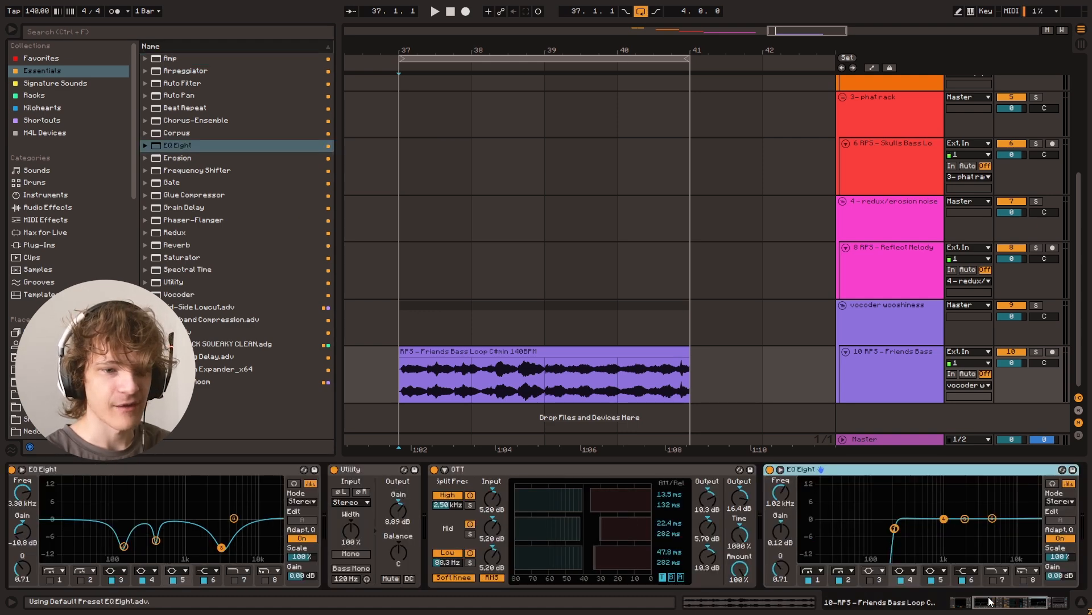
left_click(987, 594)
key("ctrl+0")
key("space")
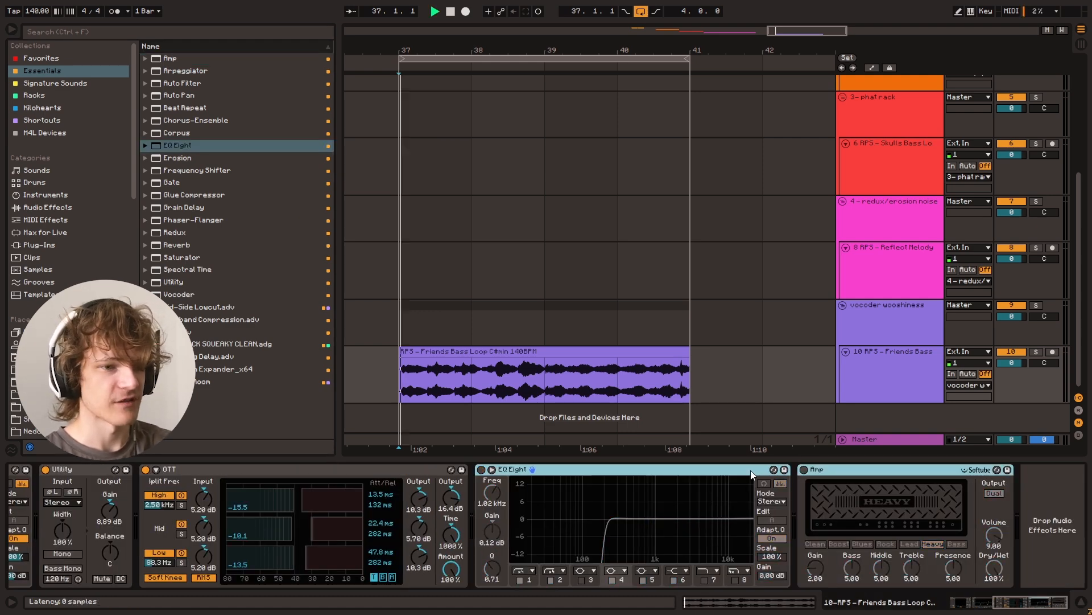
key("ctrl+0")
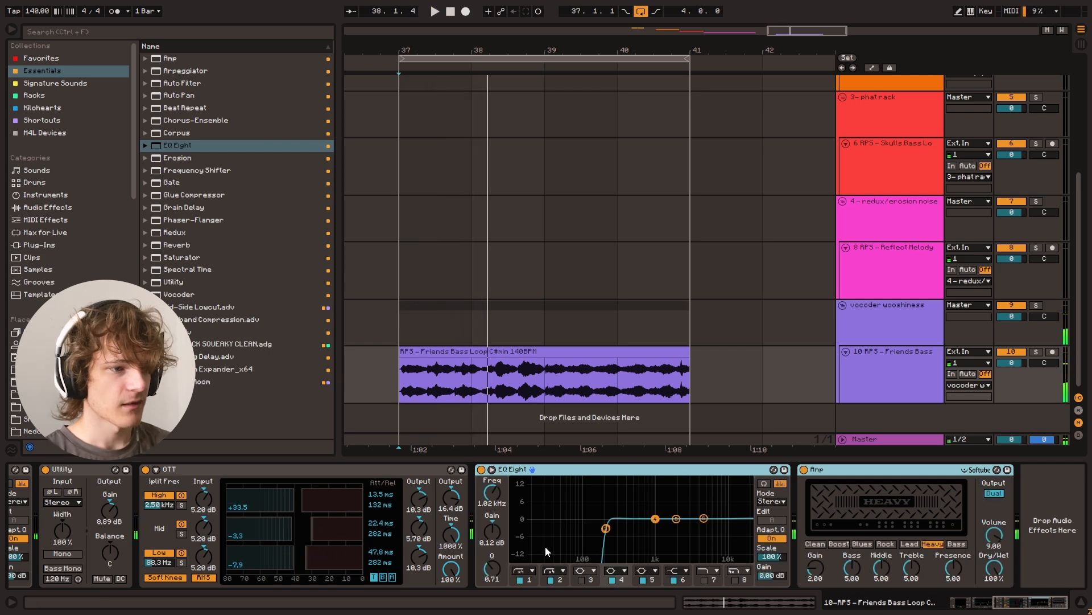
Step: Turn off the low cut in the EQ Eight before the Amp and boost 12.3 dB at 39.1 Hz
left_click(519, 579)
left_click_drag(656, 519, 555, 487)
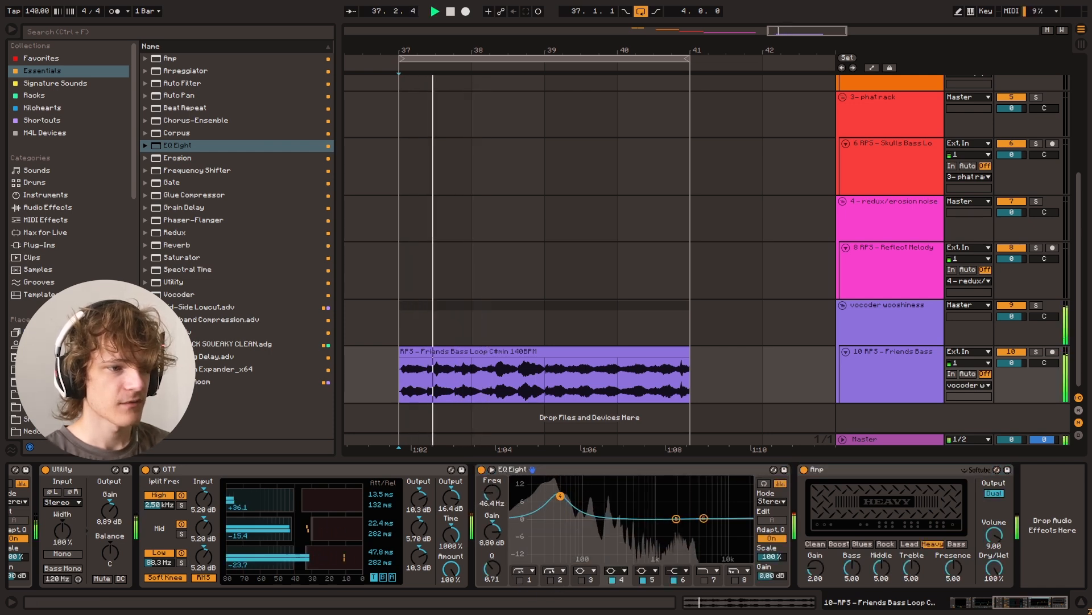
left_click(850, 468)
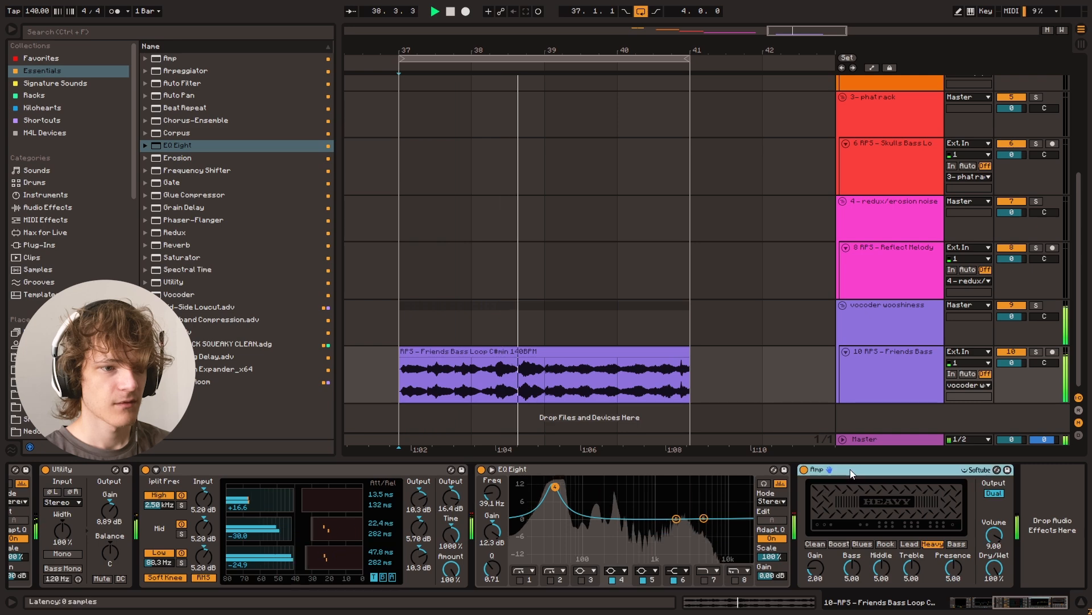
Step: Compare the full effect chain on the loop with the Vocoder bypassed and active
scroll(931, 578, "left", 10)
key("space")
left_click(144, 469)
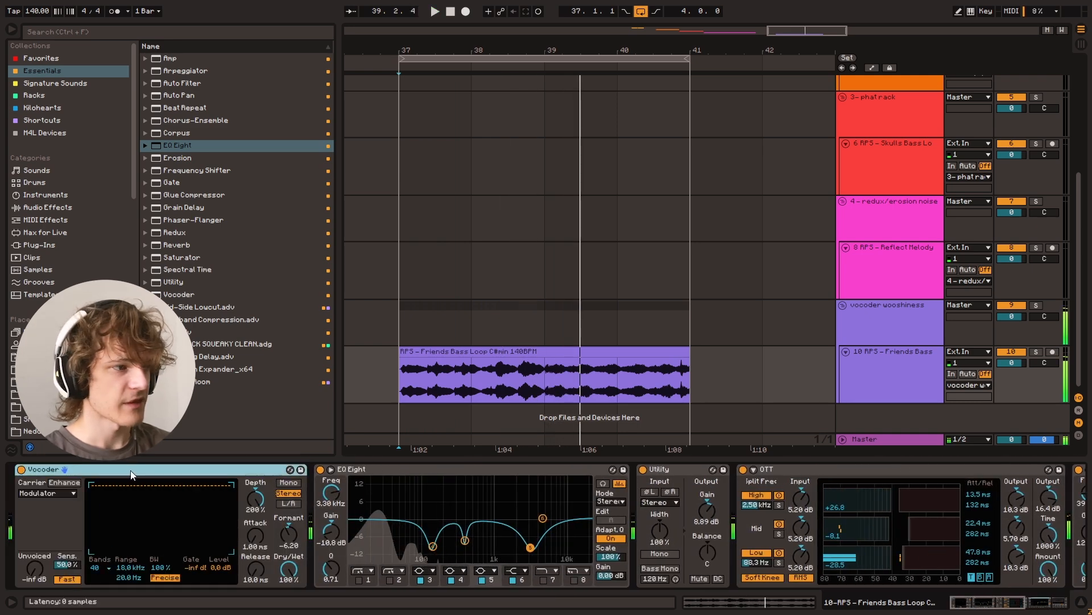
key("ctrl+0")
key("space")
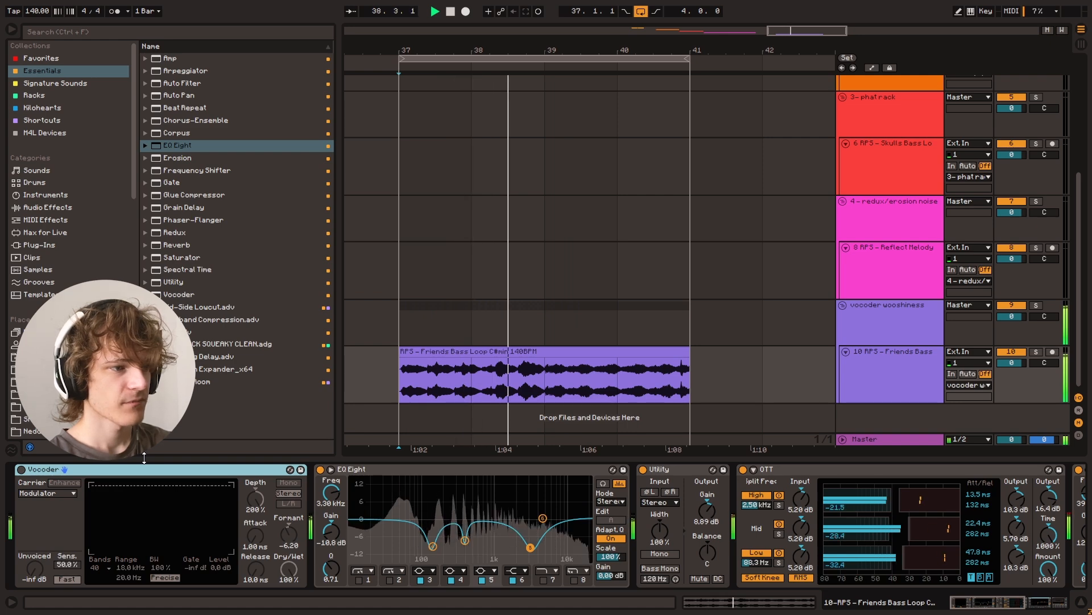
key("ctrl+0")
key("space")
key("space")
Step: Set the Amp's gain to 2.70 and audition the loop
left_click(966, 608)
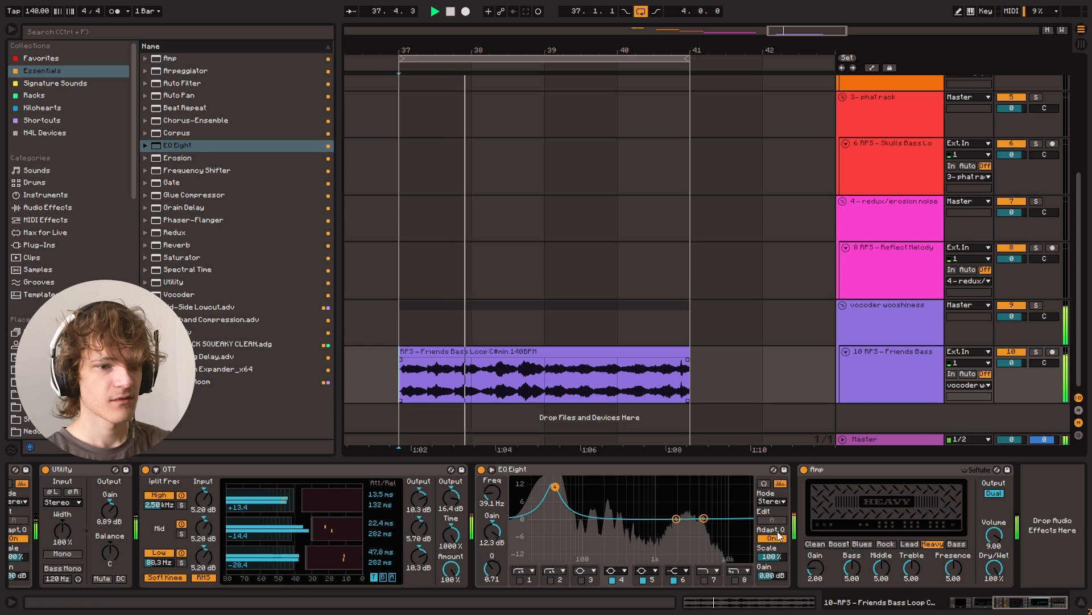
key("space")
double_click(819, 566)
key("space")
left_click_drag(818, 566, 818, 591)
key("space")
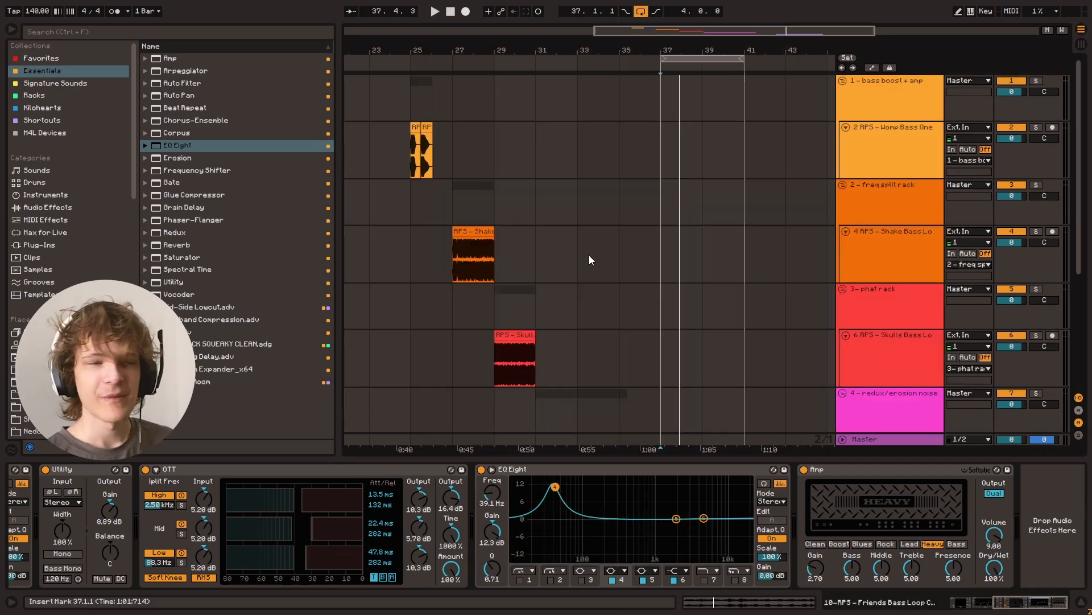